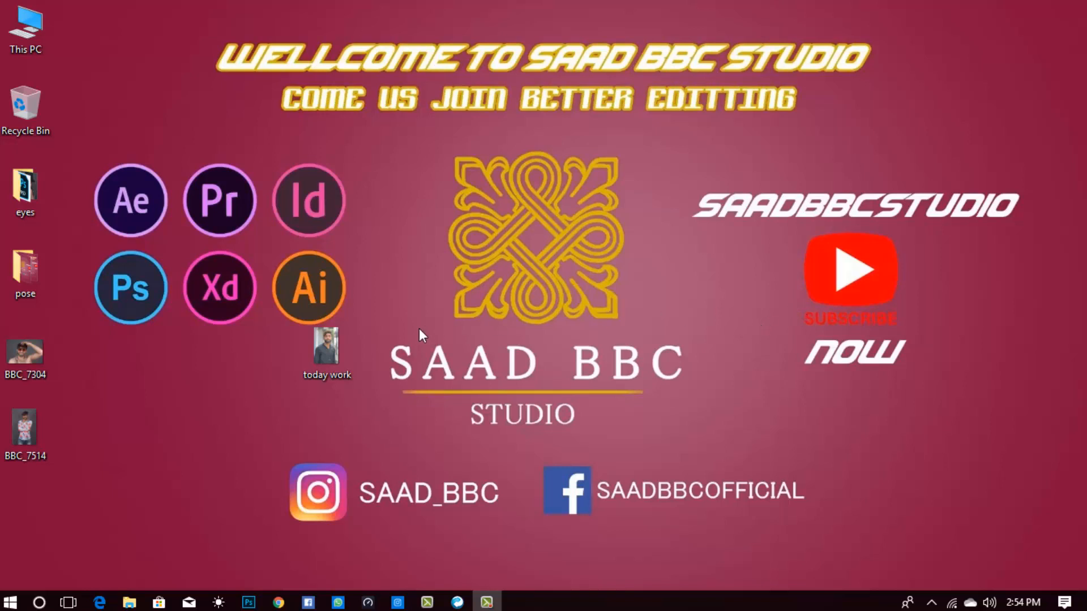
# - Open the today work photo from the desktop, inspect the face and collar up close, and close the viewer
pyautogui.doubleClick(326, 349)
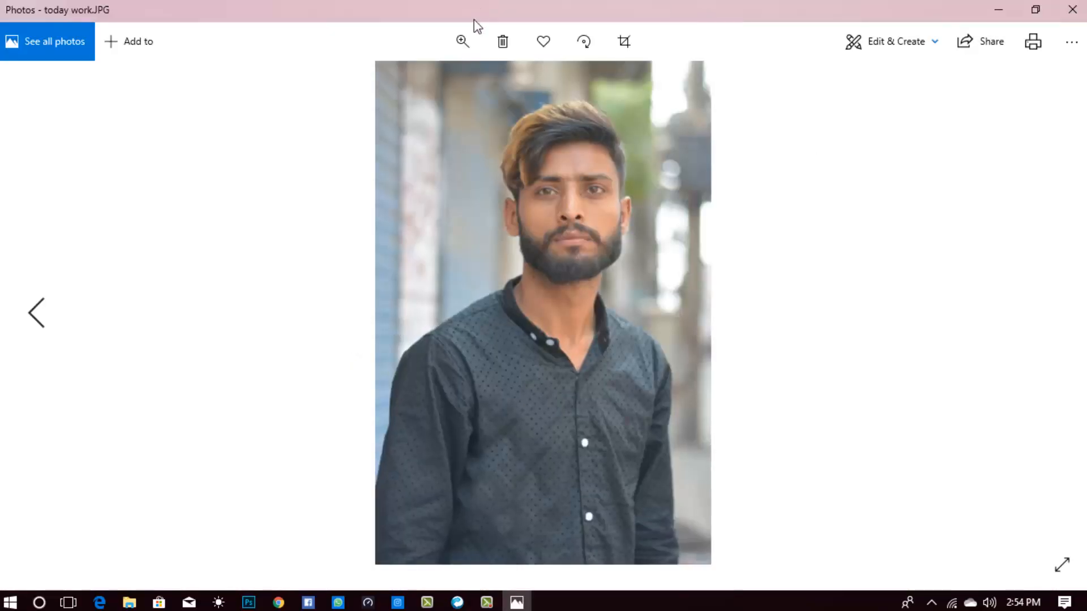
pyautogui.click(462, 40)
pyautogui.moveTo(393, 80); pyautogui.dragTo(408, 80)
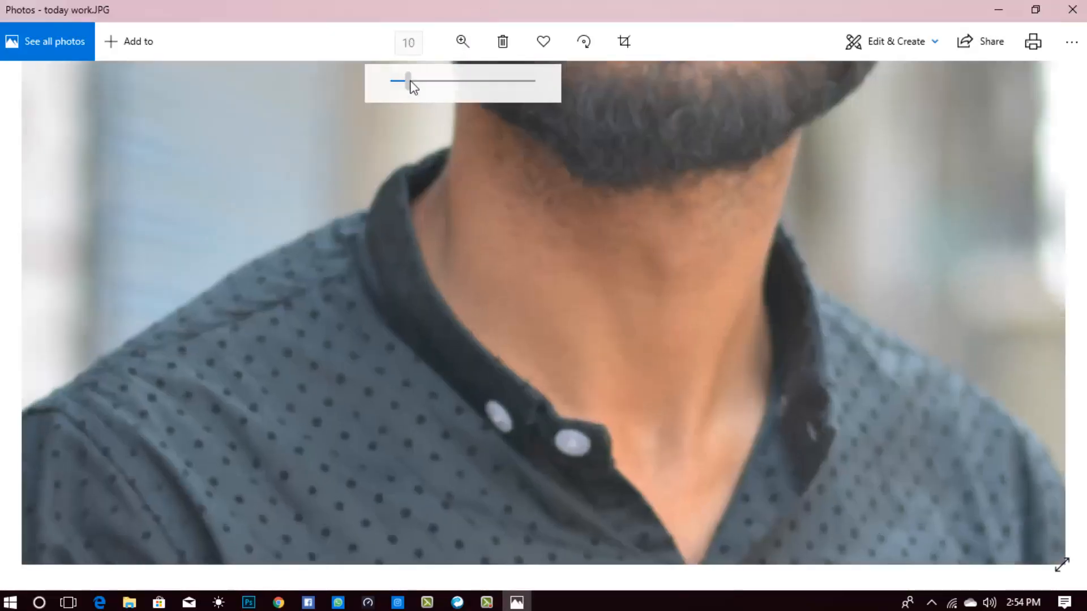
pyautogui.scroll(3, 697, 340)
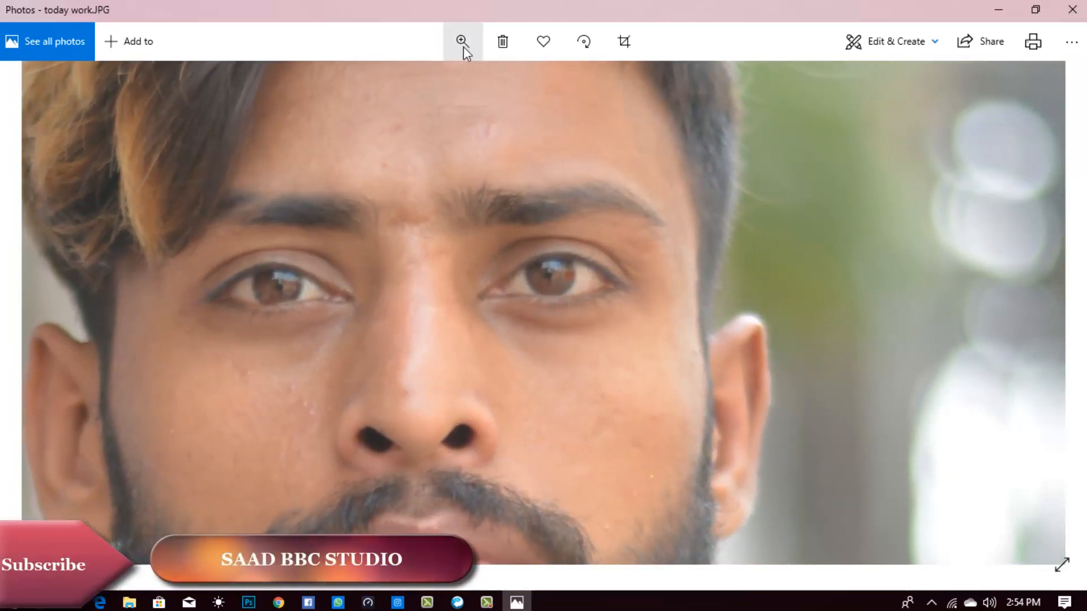
pyautogui.click(464, 46)
pyautogui.moveTo(419, 81); pyautogui.dragTo(396, 80)
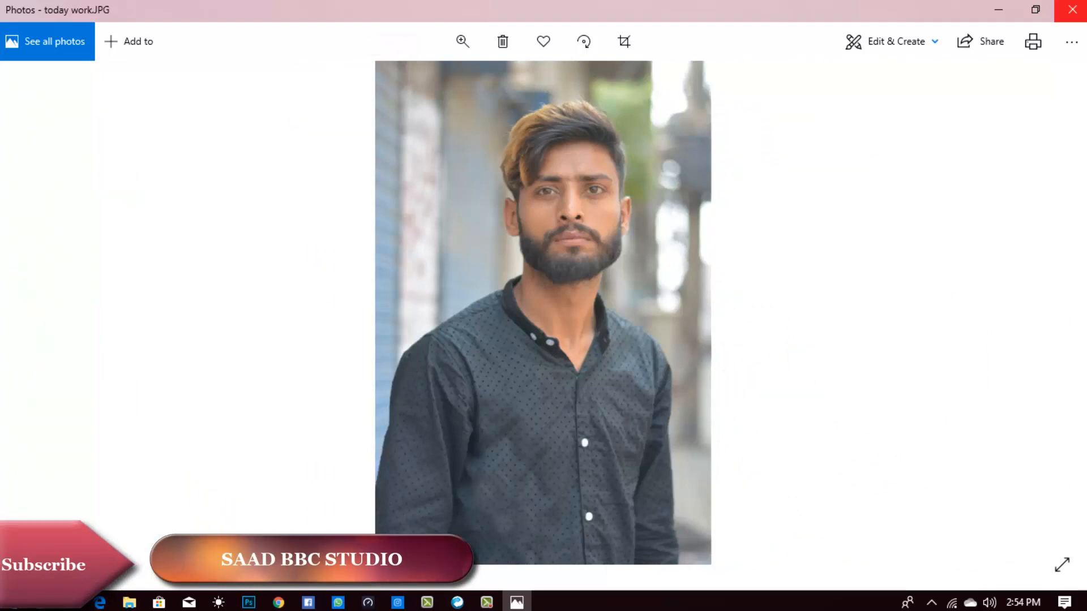
pyautogui.click(1072, 9)
# - Switch to Photoshop and open the today work.JPG photo for editing
pyautogui.click(248, 602)
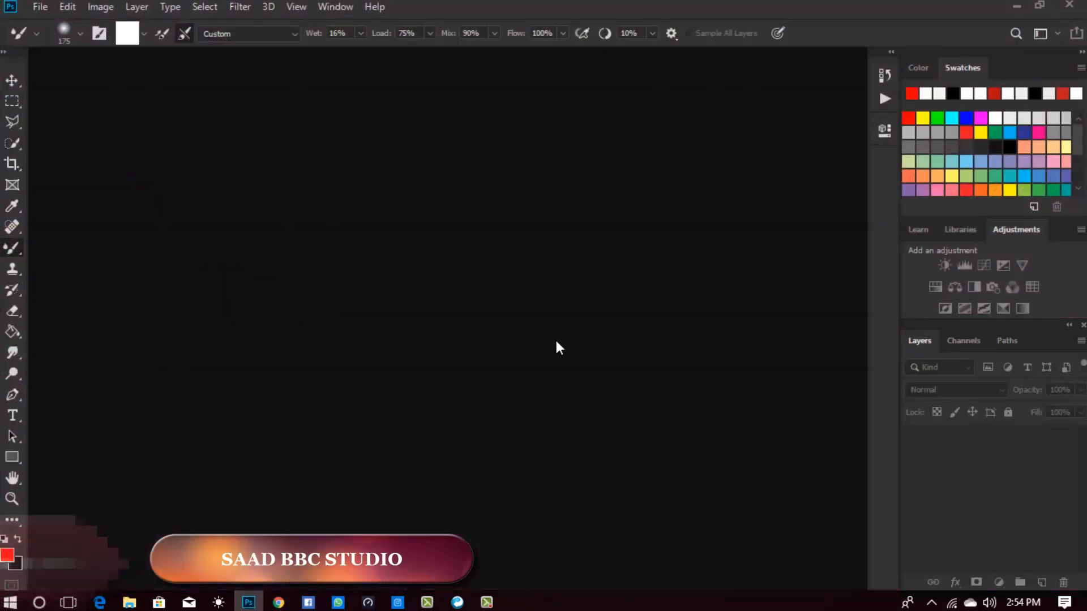
pyautogui.doubleClick(556, 347)
pyautogui.doubleClick(528, 124)
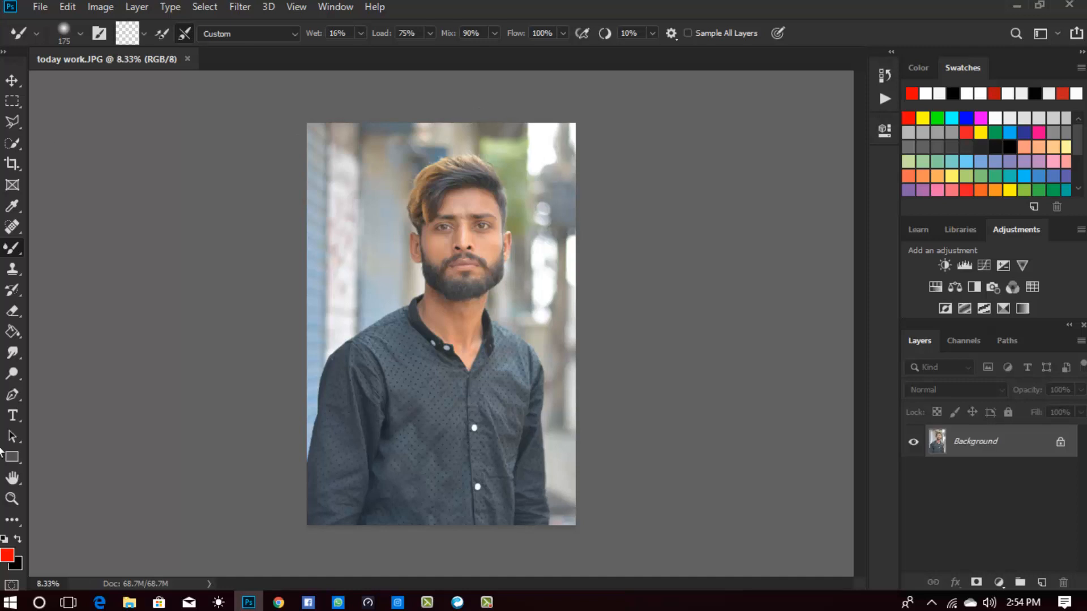
# - Remove the blemishes on the forehead and between the eyebrows with the content-aware Spot Healing Brush
pyautogui.click(13, 500)
pyautogui.click(516, 219)
pyautogui.click(507, 216)
pyautogui.click(504, 214)
pyautogui.click(503, 214)
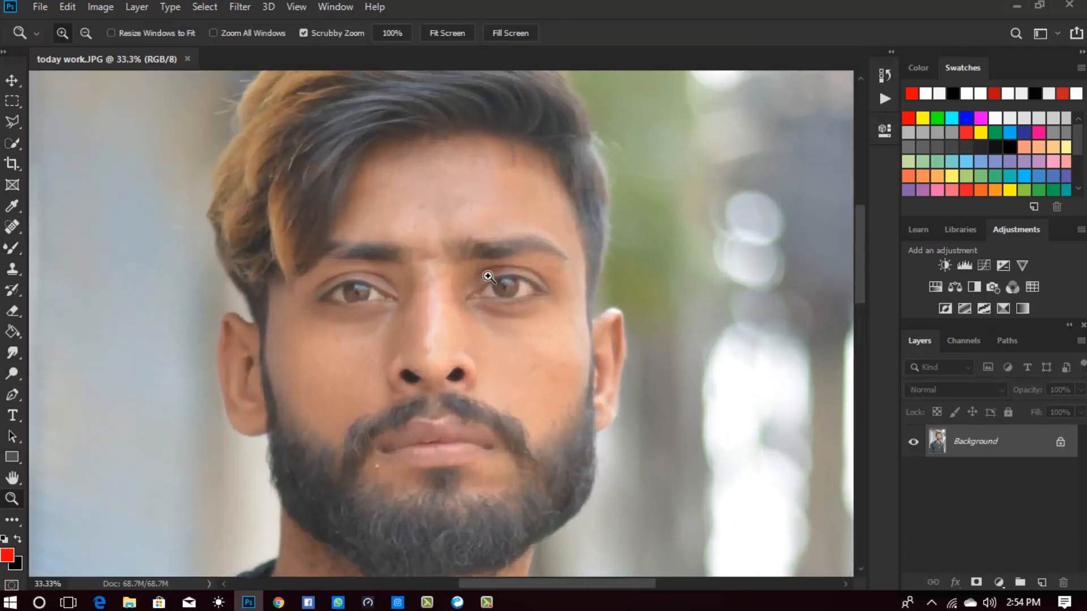
pyautogui.click(462, 239)
pyautogui.press('j')
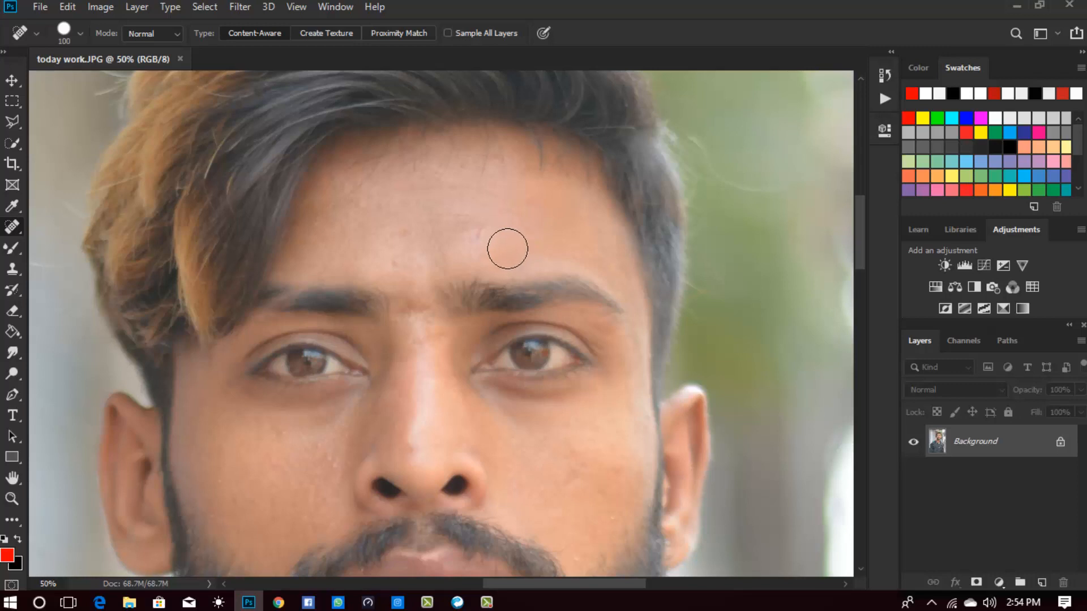
pyautogui.click(477, 241)
pyautogui.press('[')
pyautogui.click(393, 254)
pyautogui.click(408, 311)
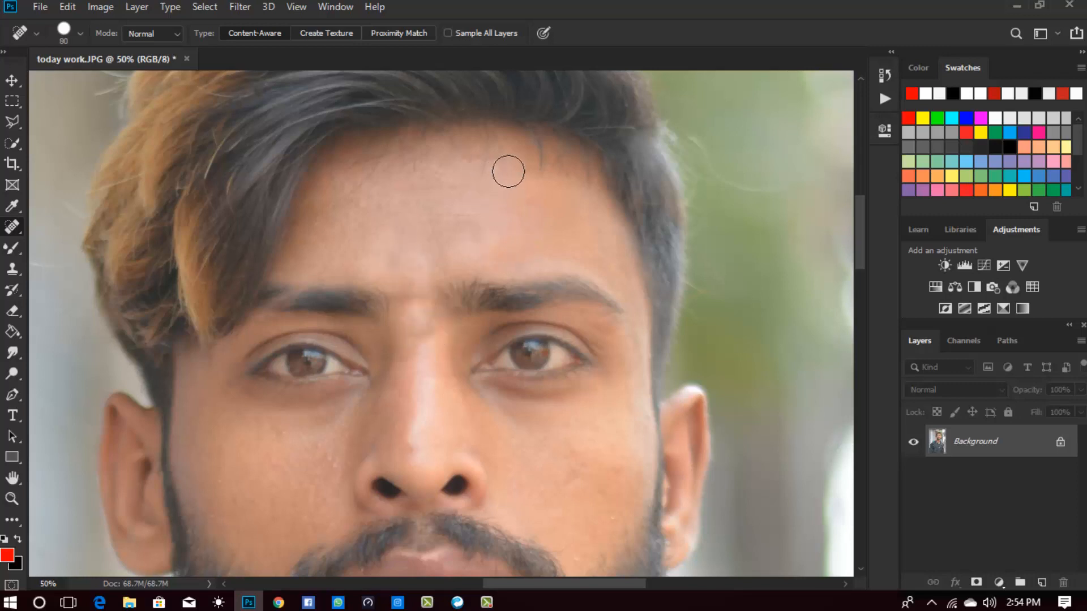
# - Heal the spots on both cheeks and the small bright spot below the lower lip with the Spot Healing Brush
pyautogui.scroll(-3, 347, 353)
pyautogui.click(328, 359)
pyautogui.scroll(-2, 570, 328)
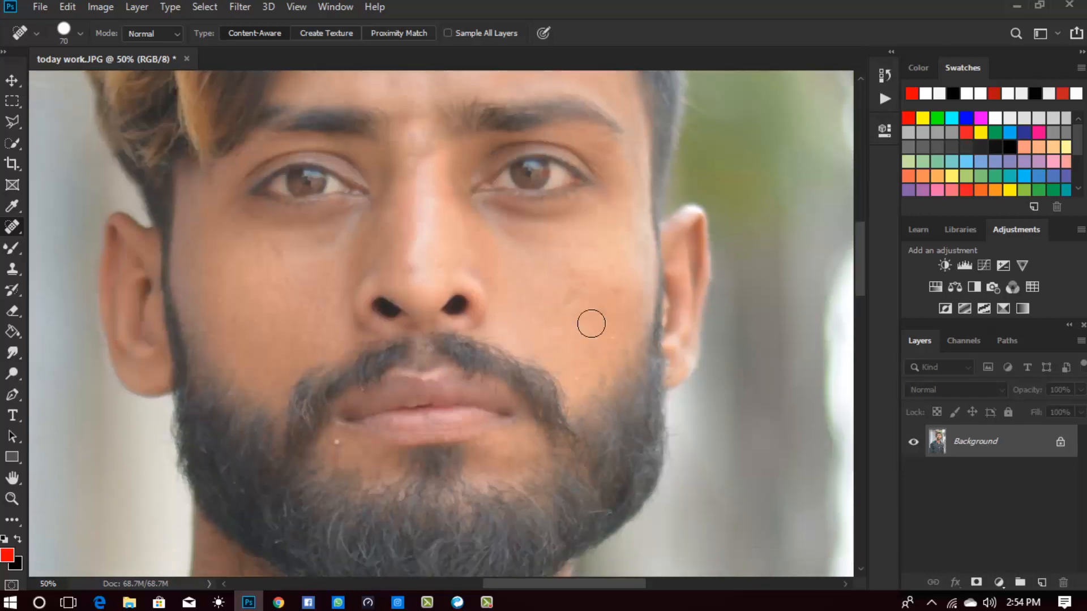
pyautogui.click(616, 280)
pyautogui.press('[')
pyautogui.scroll(-1, 386, 447)
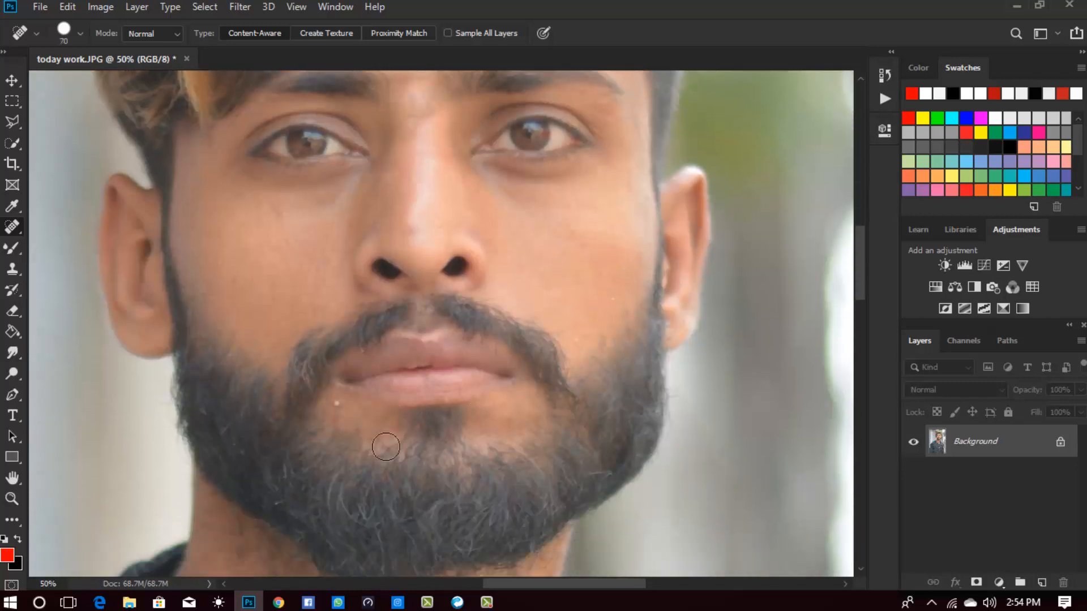
pyautogui.click(345, 408)
# - Heal the blemish on the neck below the beard with the Spot Healing Brush at size 80
pyautogui.scroll(-4, 339, 396)
pyautogui.press('[')
pyautogui.press('[')
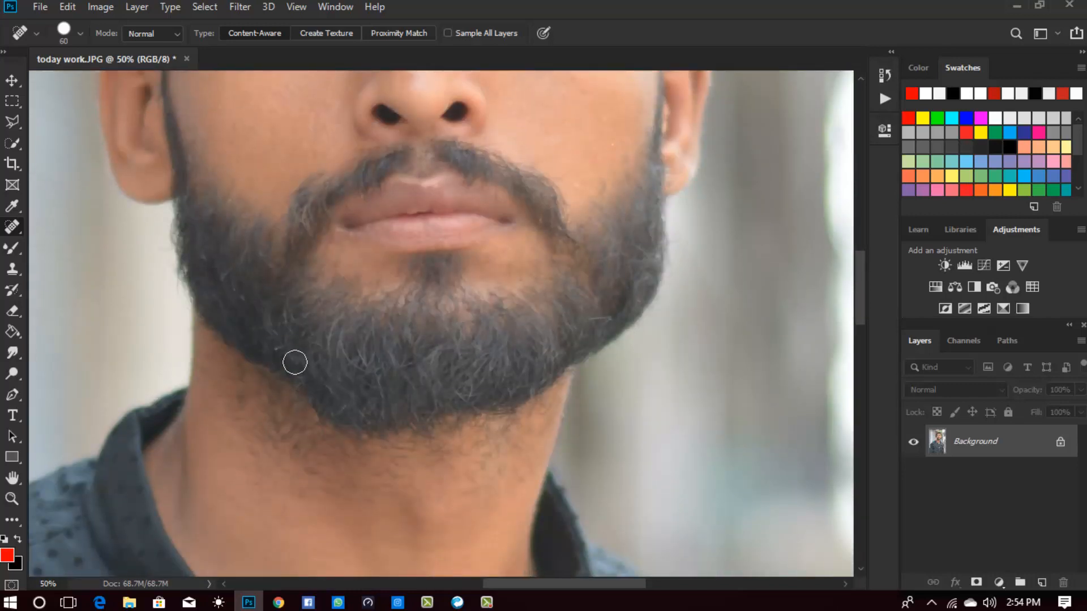
pyautogui.scroll(-2, 378, 337)
pyautogui.press(']')
pyautogui.moveTo(347, 418); pyautogui.dragTo(369, 417)
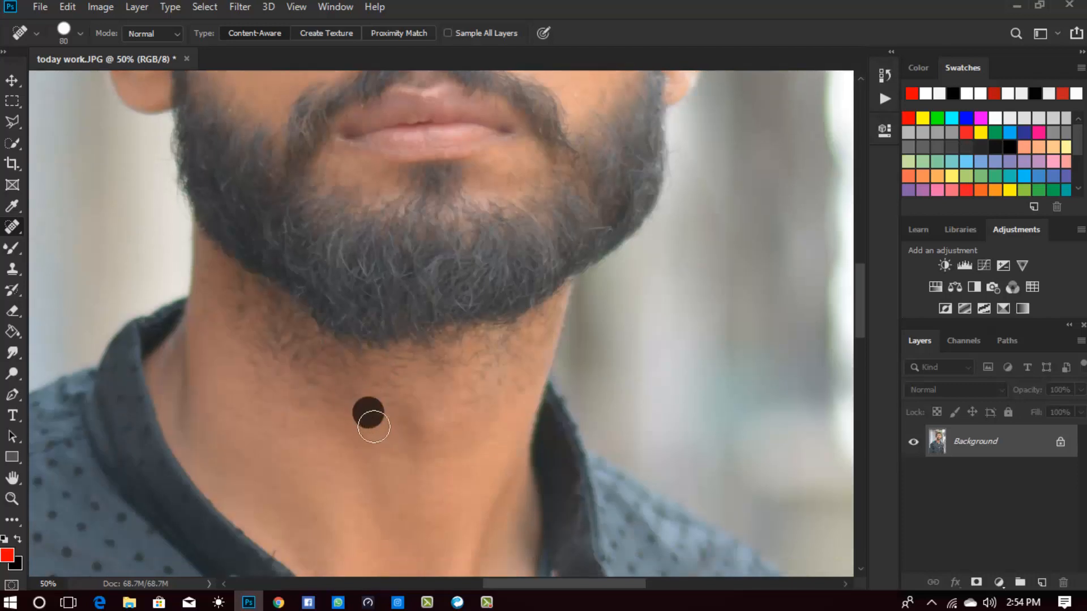
pyautogui.scroll(-3, 338, 417)
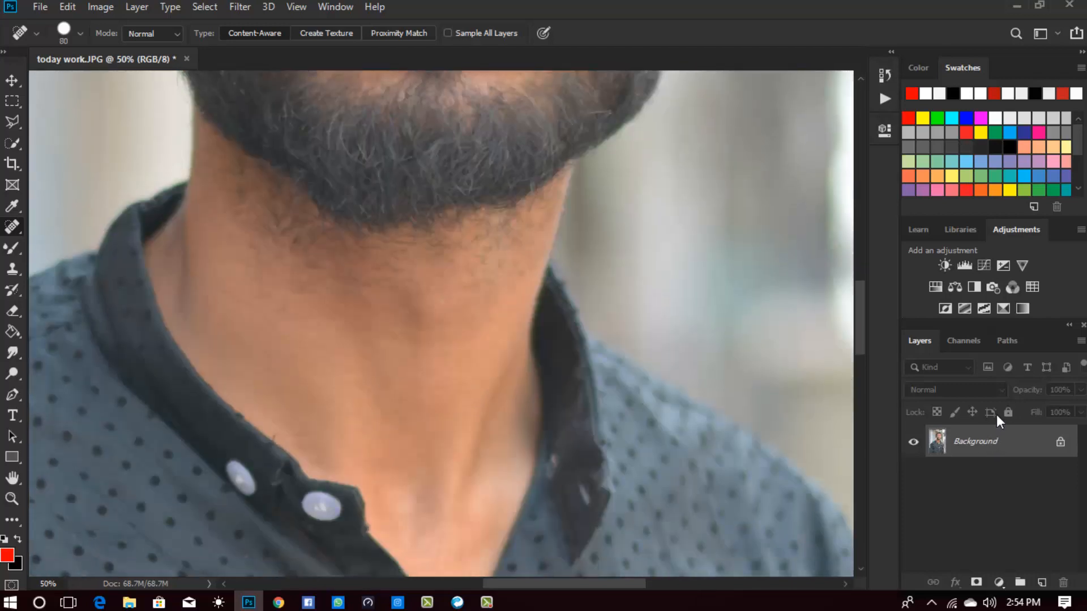
# - Try a High Pass filter on a duplicate of the photo layer with Vivid Light blending, and delete that layer
pyautogui.hotkey('ctrl', 'j')
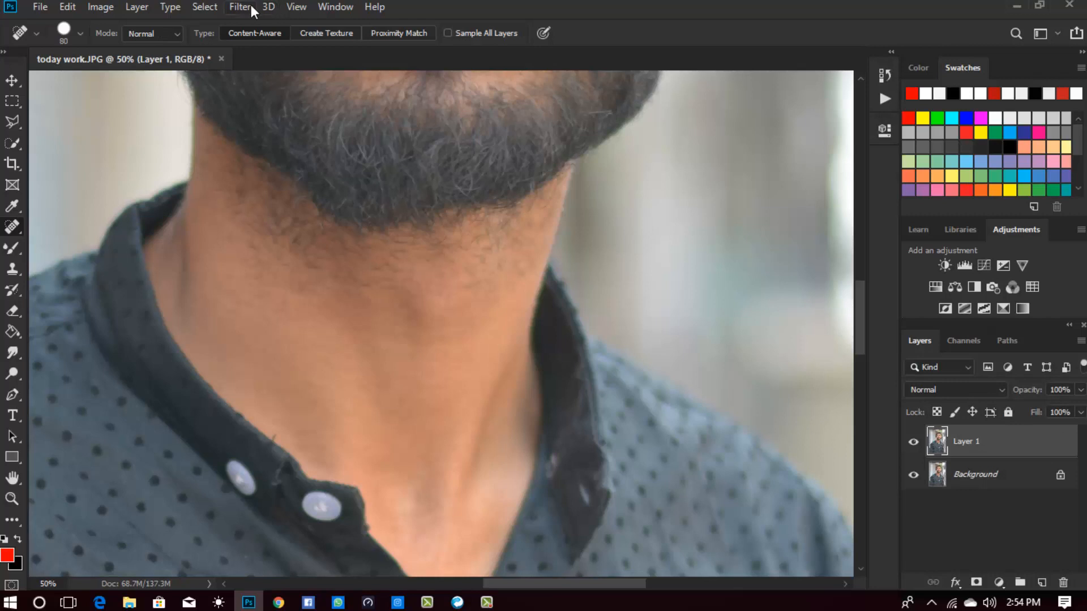
pyautogui.click(250, 6)
pyautogui.moveTo(311, 333)
pyautogui.click(473, 340)
pyautogui.click(623, 117)
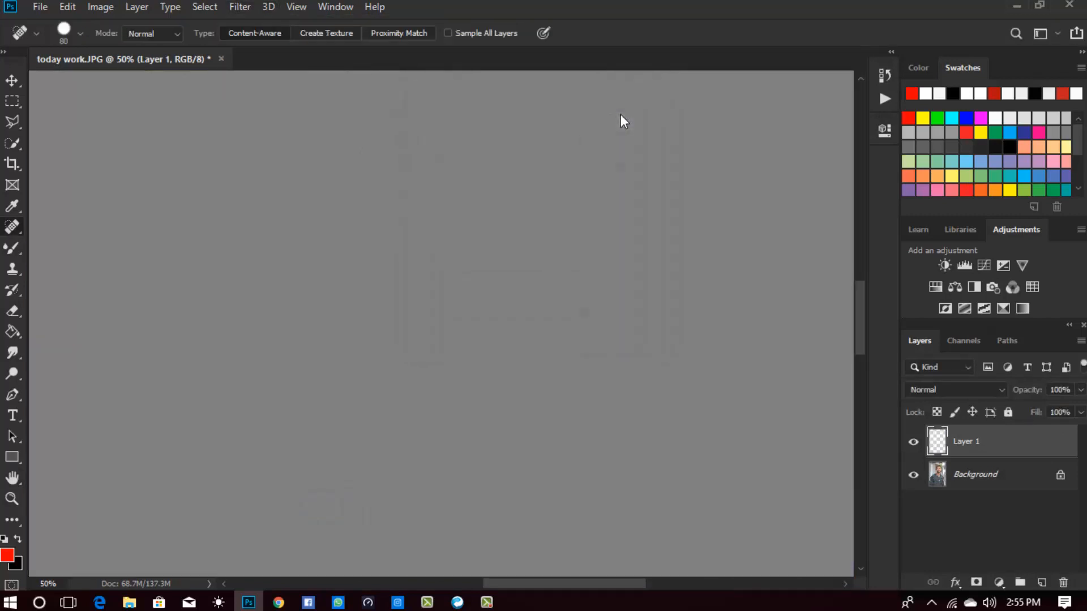
pyautogui.click(959, 389)
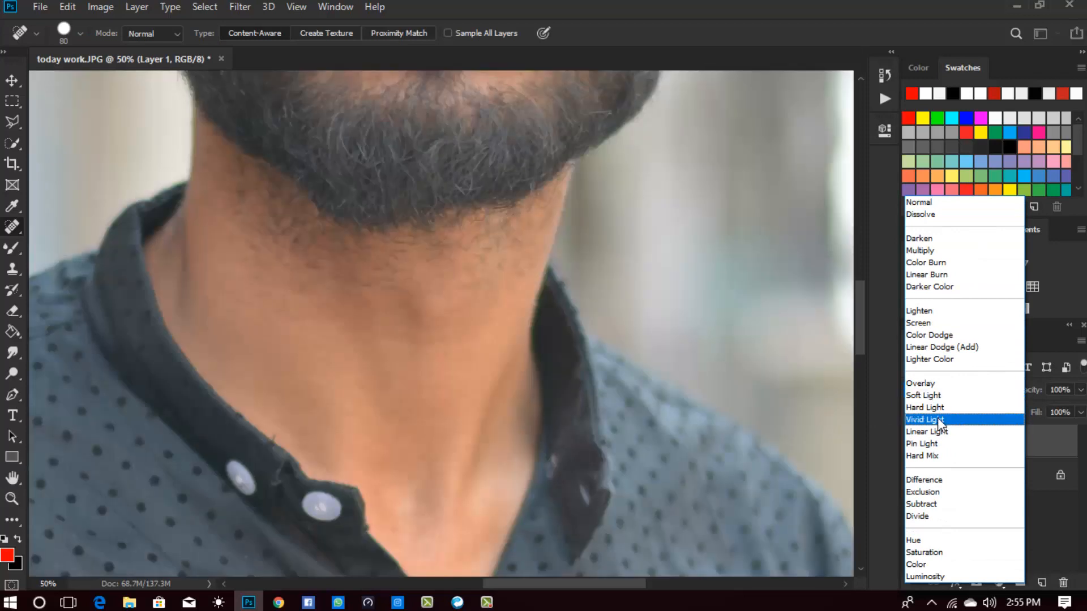
pyautogui.click(937, 419)
pyautogui.moveTo(856, 314); pyautogui.dragTo(857, 246)
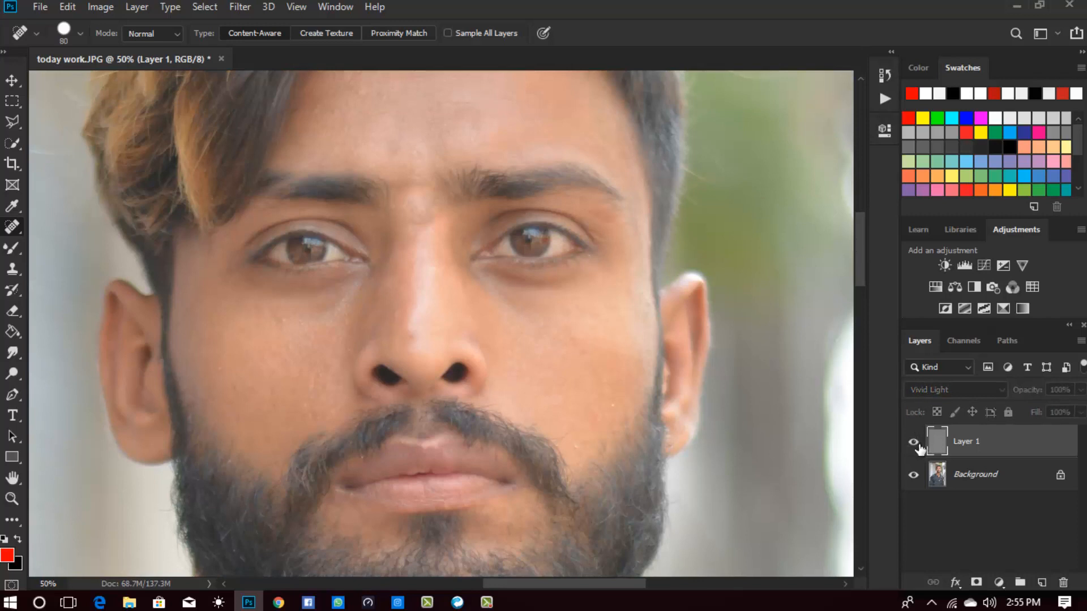
pyautogui.press('Delete')
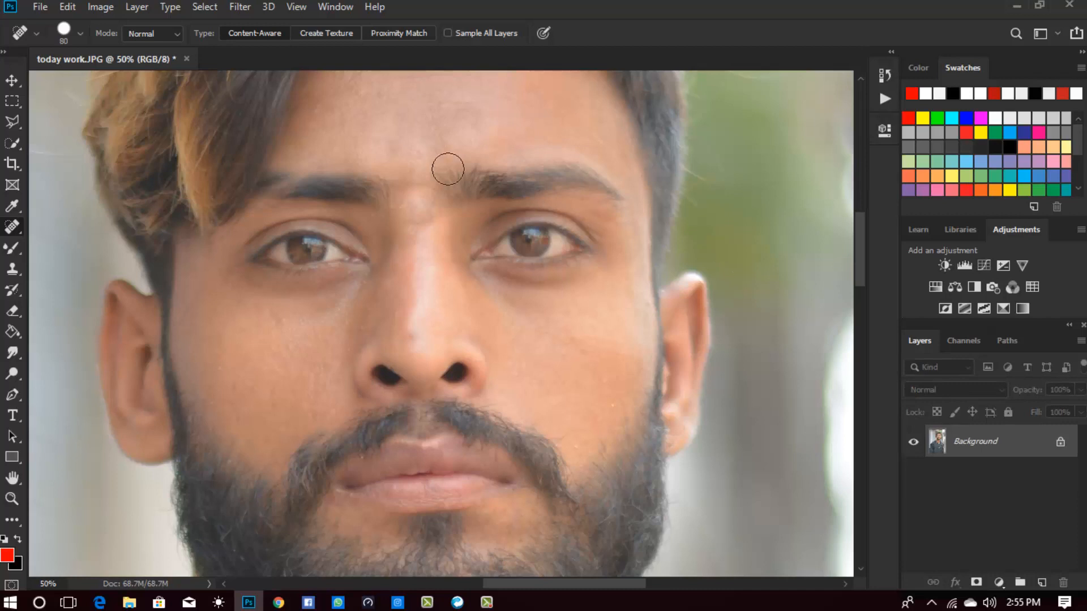
# - Set up the Mixer Brush with 18% Wet for smoothing the skin, with the forehead in close view at 66.67%
pyautogui.scroll(5, 463, 177)
pyautogui.click(11, 499)
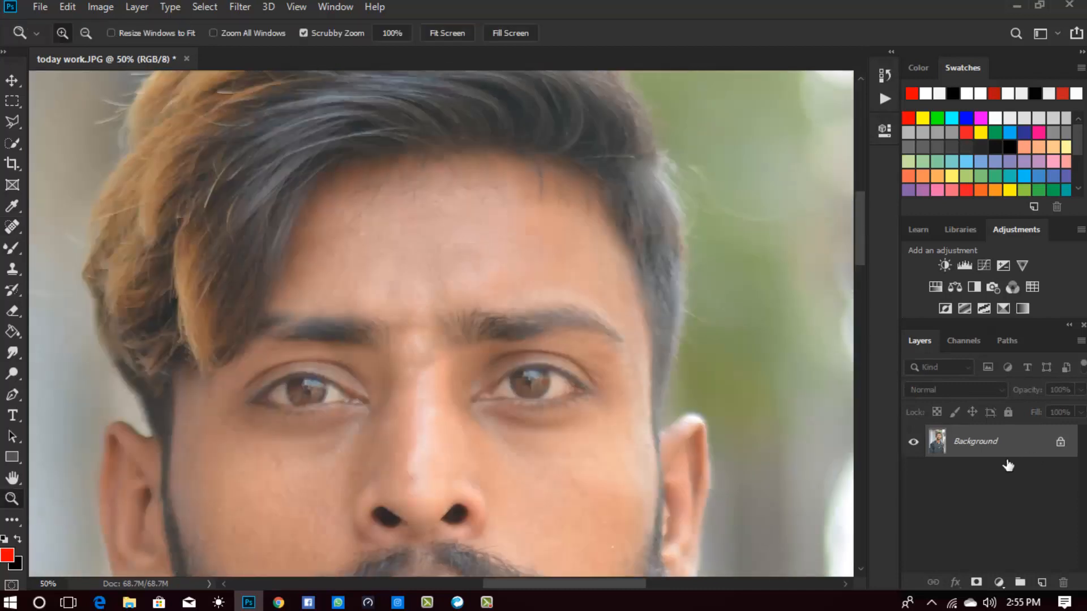
pyautogui.scroll(1, 441, 300)
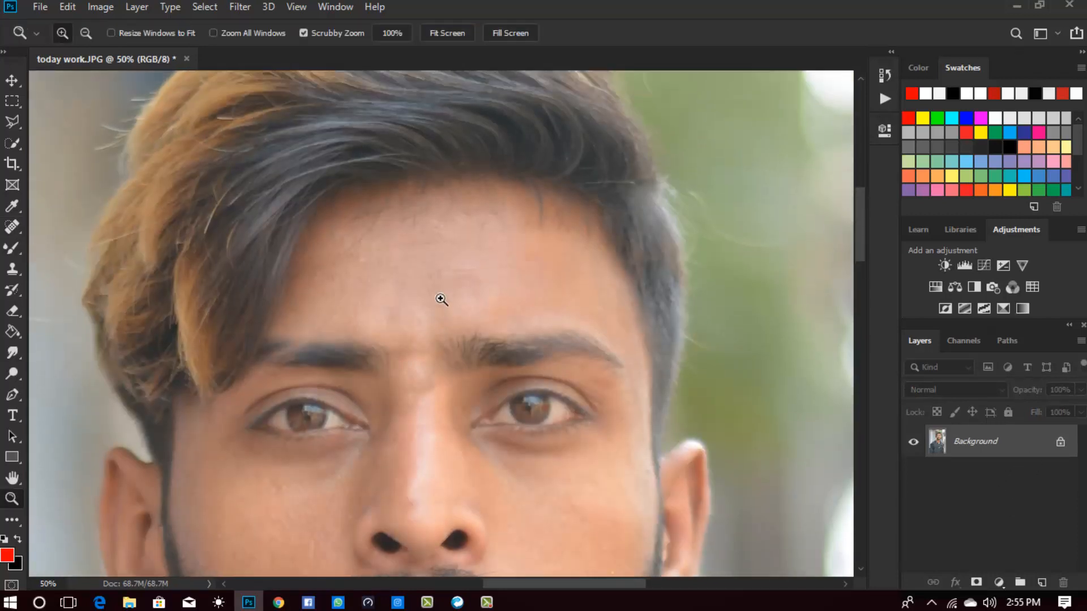
pyautogui.click(10, 249)
pyautogui.press('z')
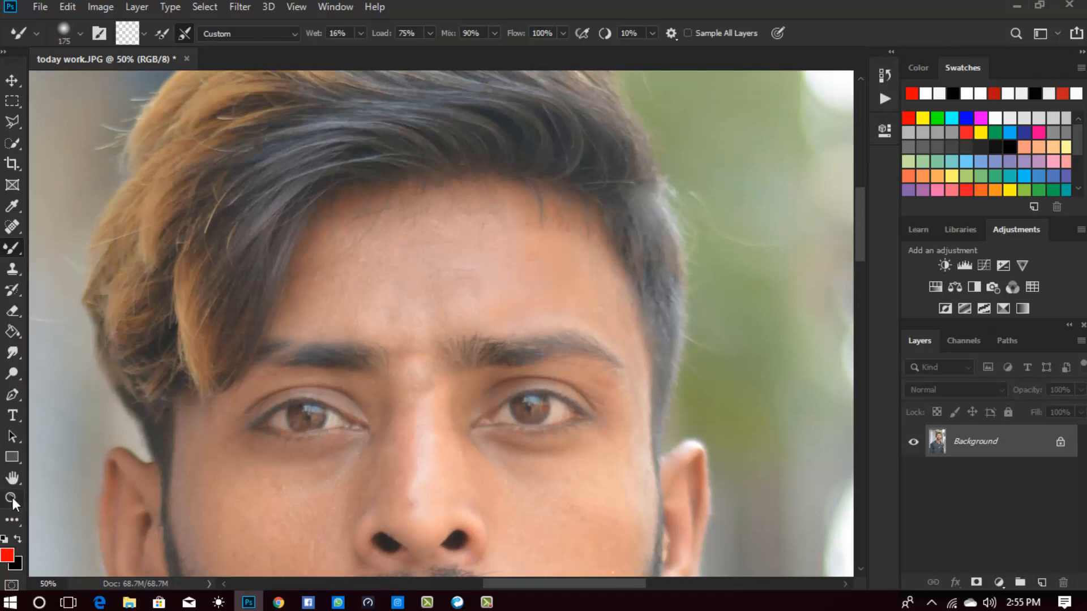
pyautogui.click(480, 246)
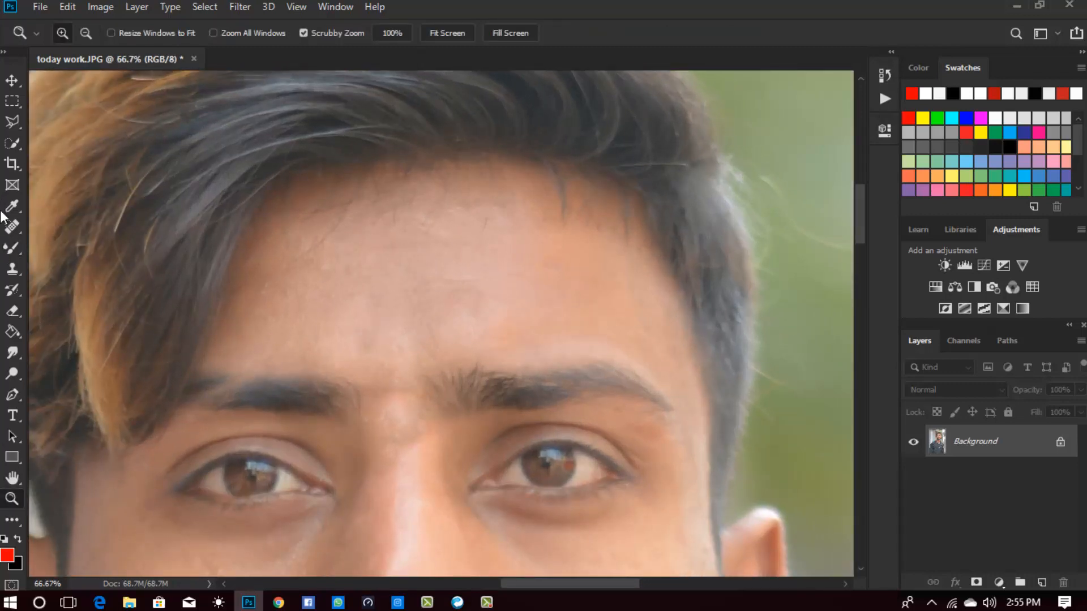
pyautogui.click(12, 248)
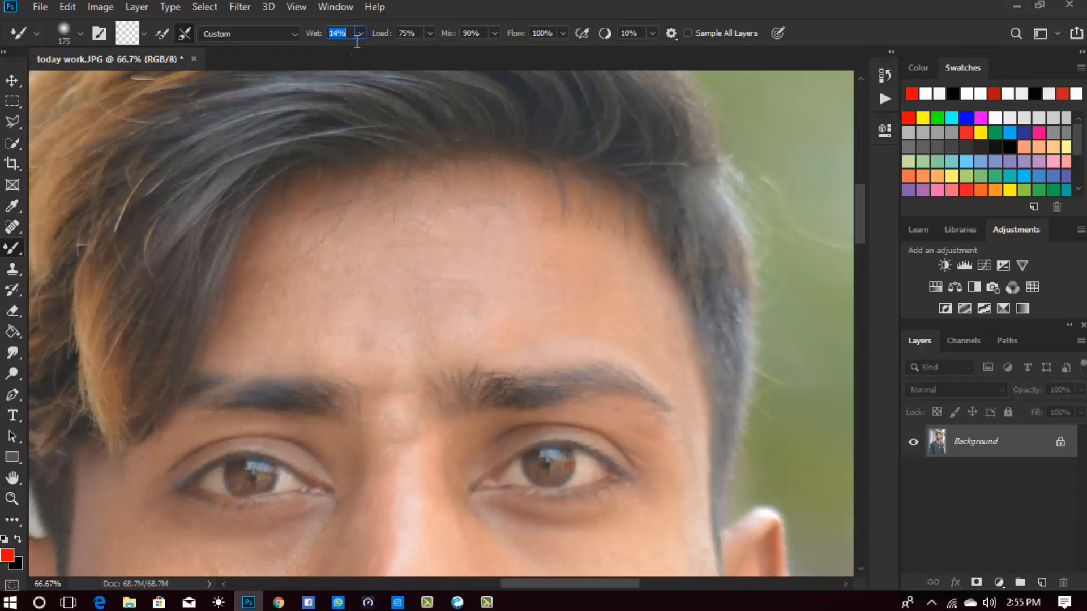
pyautogui.write('18')
pyautogui.press('Return')
# - Smooth the forehead skin beside the swept fringe with the Mixer Brush, adjusting the brush between sizes 100 and 175
pyautogui.press('[')
pyautogui.press('[')
pyautogui.press(']')
pyautogui.press(']')
pyautogui.press('[')
pyautogui.press('[')
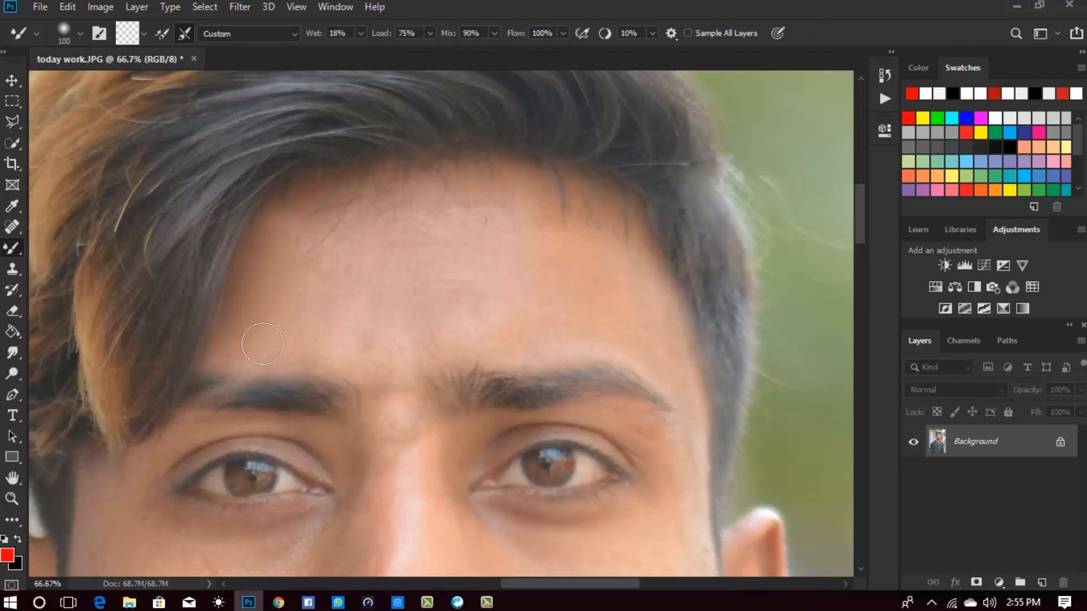
pyautogui.press(']')
pyautogui.press(']')
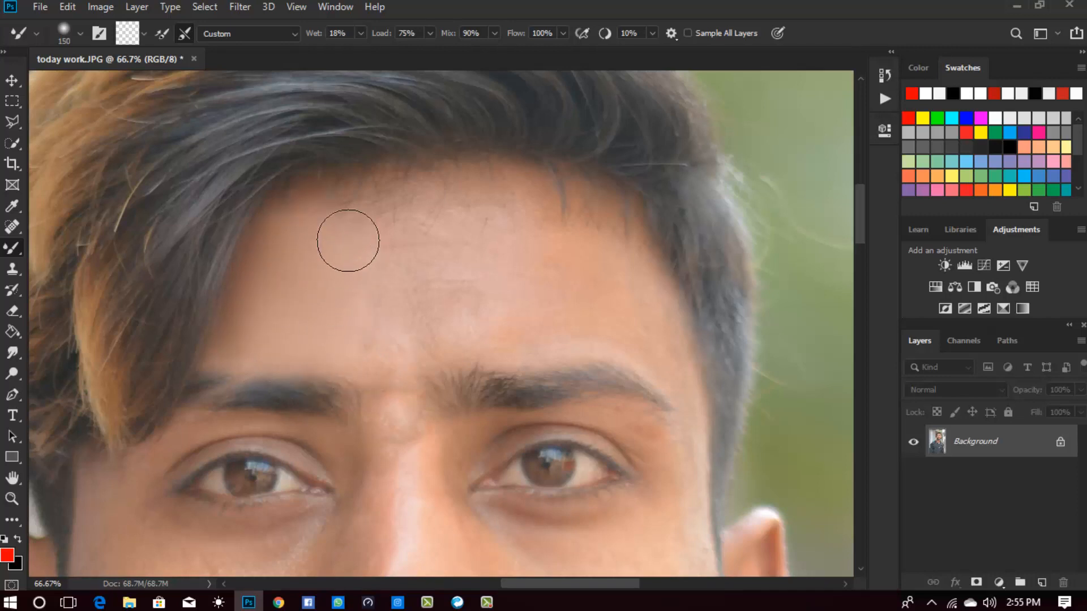
pyautogui.press(']')
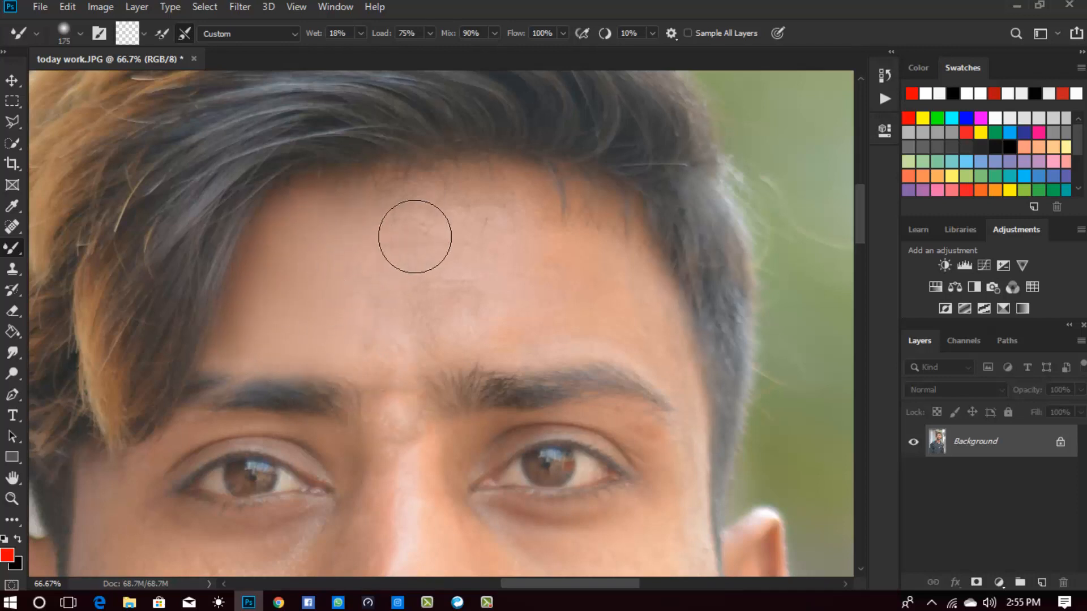
# - Blend the skin across the middle of the forehead up to the hairline, using Mixer Brush sizes from 125 to 175
pyautogui.press('[')
pyautogui.press('[')
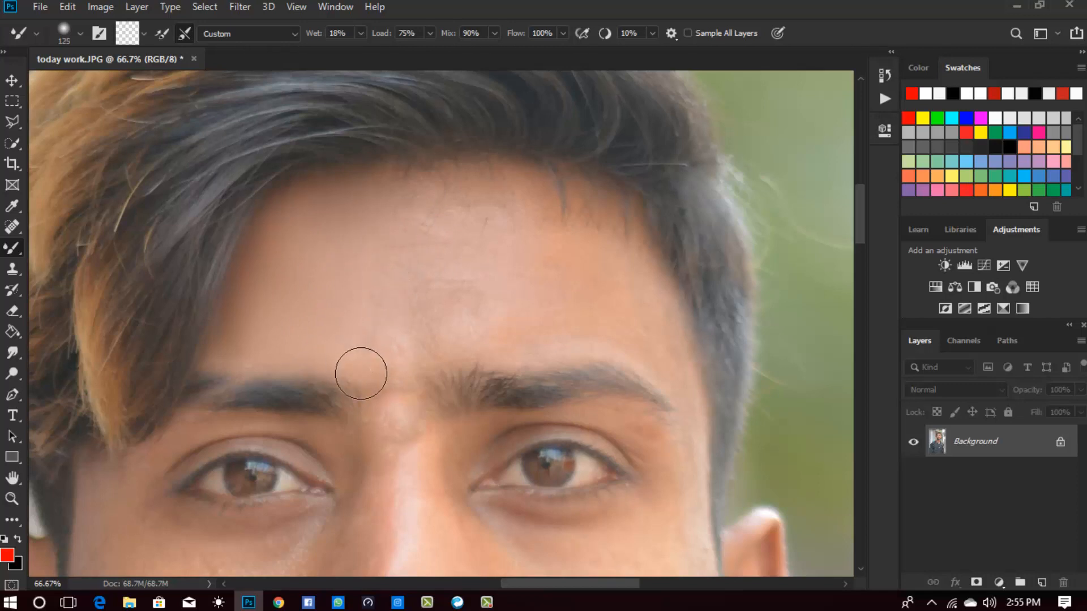
pyautogui.press(']')
pyautogui.moveTo(409, 338)
pyautogui.mouseDown()
pyautogui.moveTo(490, 321)
pyautogui.moveTo(458, 280)
pyautogui.moveTo(464, 247)
pyautogui.moveTo(428, 247)
pyautogui.moveTo(480, 237)
pyautogui.moveTo(412, 240)
pyautogui.mouseUp()
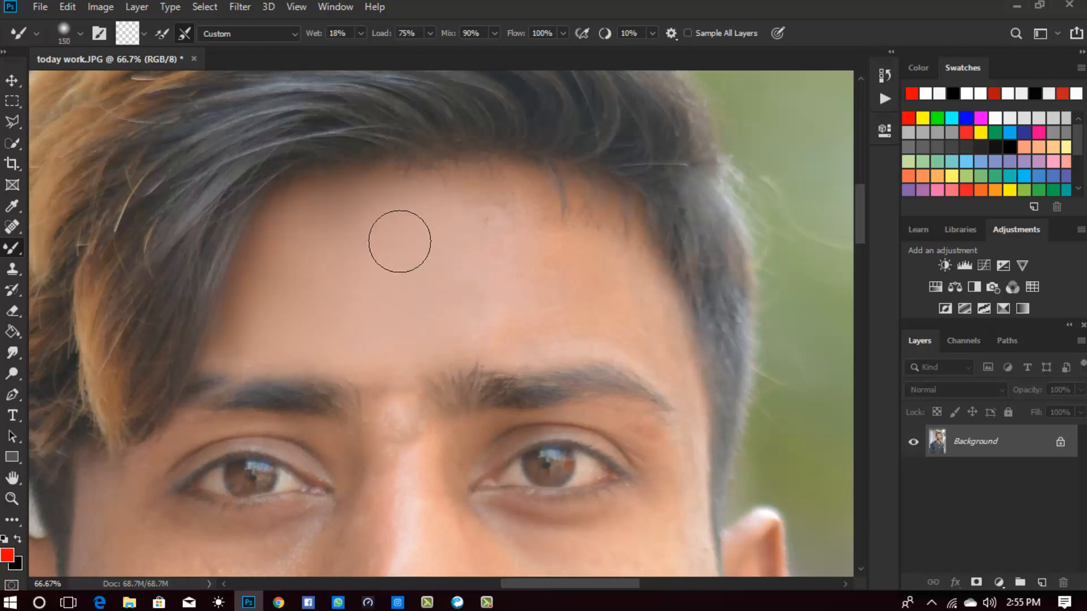
pyautogui.press(']')
pyautogui.press(']')
pyautogui.press('[')
pyautogui.moveTo(538, 330)
pyautogui.mouseDown()
pyautogui.moveTo(527, 269)
pyautogui.moveTo(551, 250)
pyautogui.moveTo(472, 246)
pyautogui.moveTo(547, 238)
pyautogui.moveTo(490, 247)
pyautogui.mouseUp()
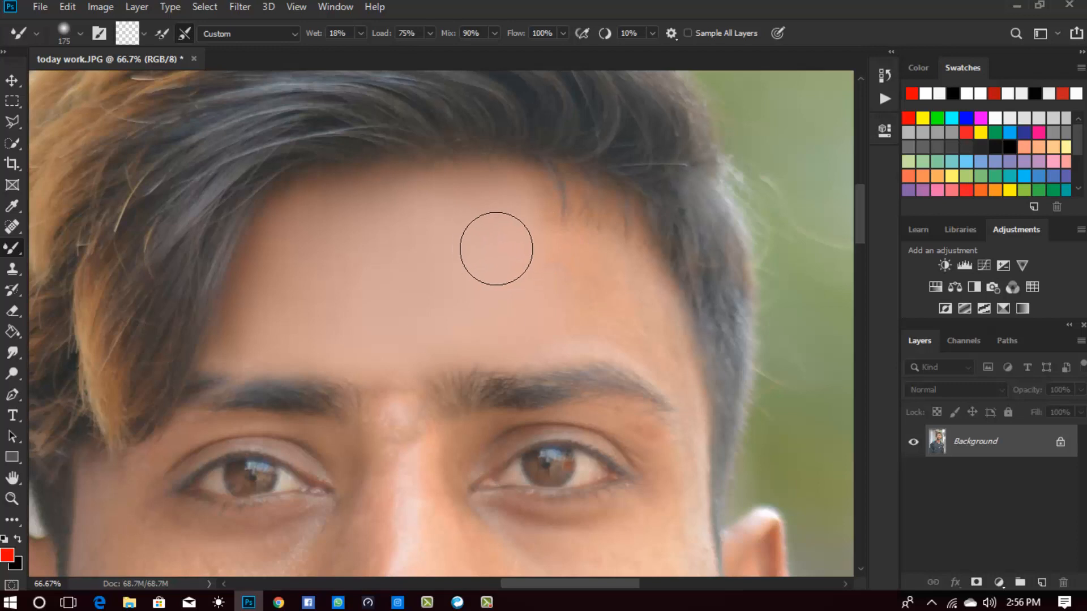
# - Smooth the forehead's side opposite the fringe and blend away the stray hairs along its hairline, using brush sizes 125 and 175
pyautogui.scroll(1, 587, 249)
pyautogui.press('[')
pyautogui.press('[')
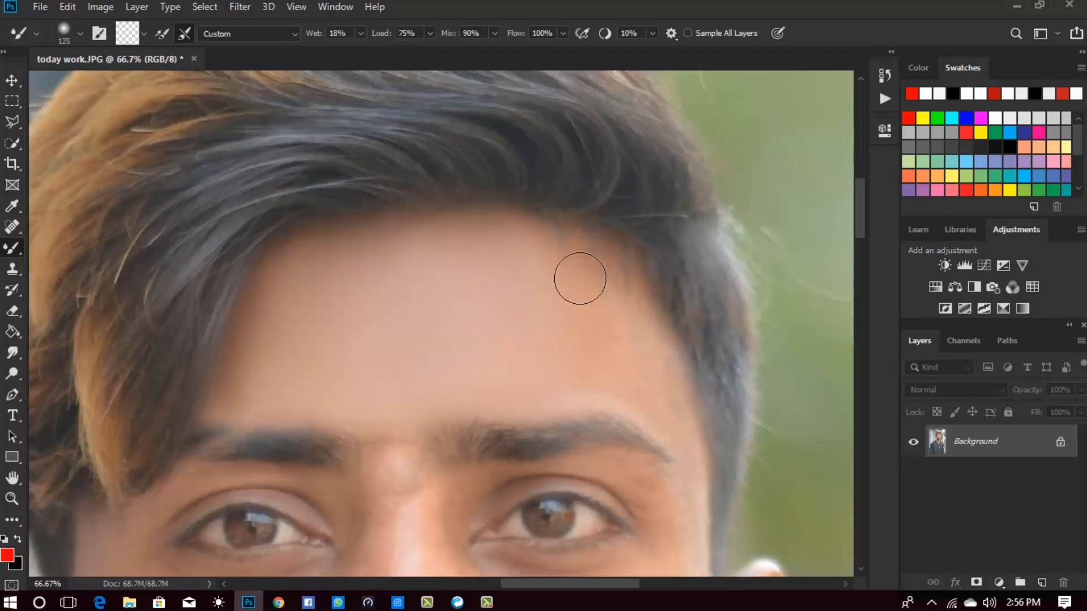
pyautogui.press(']')
pyautogui.press(']')
pyautogui.moveTo(627, 308)
pyautogui.mouseDown()
pyautogui.moveTo(641, 353)
pyautogui.moveTo(607, 325)
pyautogui.moveTo(634, 317)
pyautogui.moveTo(598, 293)
pyautogui.moveTo(644, 328)
pyautogui.mouseUp()
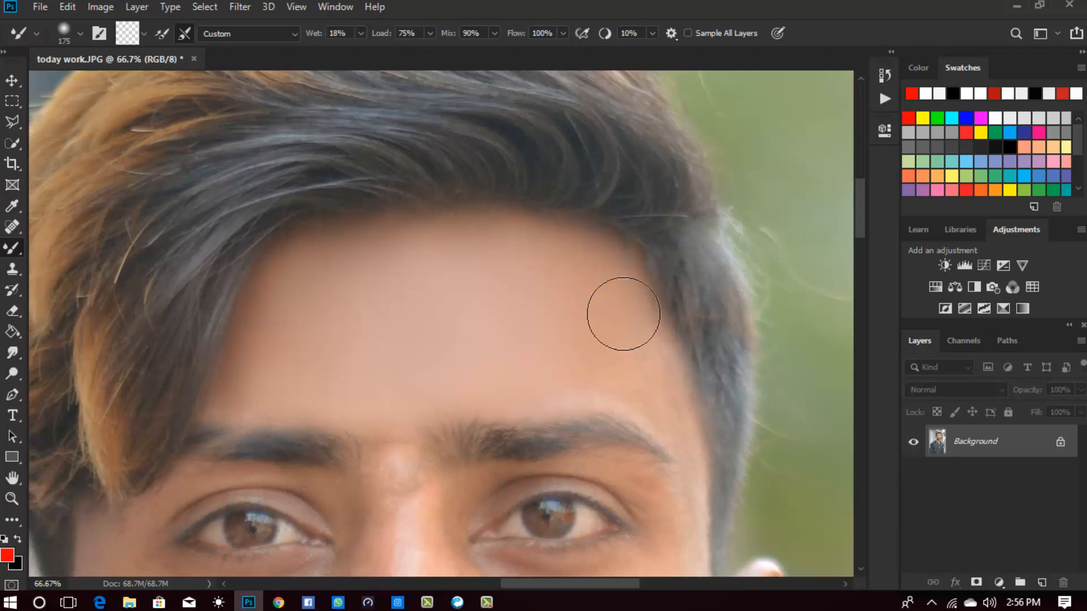
# - Smooth the skin between the eyebrows and just above the fringe-side eyebrow with the Mixer Brush at sizes 125 and 100
pyautogui.scroll(-1, 643, 316)
pyautogui.press('[')
pyautogui.press('[')
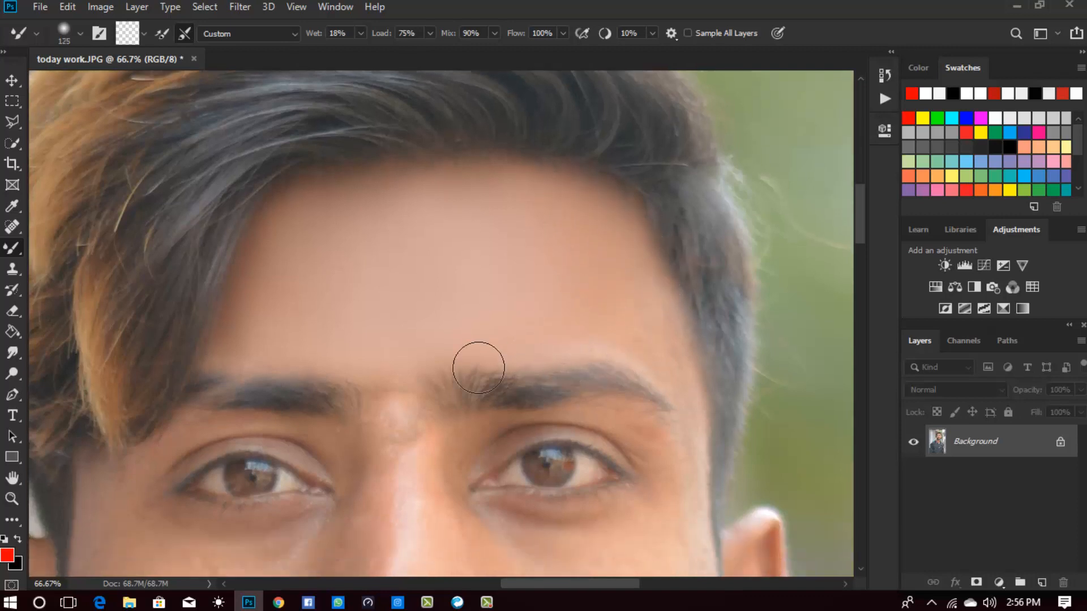
pyautogui.moveTo(430, 411)
pyautogui.mouseDown()
pyautogui.moveTo(430, 383)
pyautogui.moveTo(428, 396)
pyautogui.moveTo(405, 381)
pyautogui.mouseUp()
pyautogui.press('[')
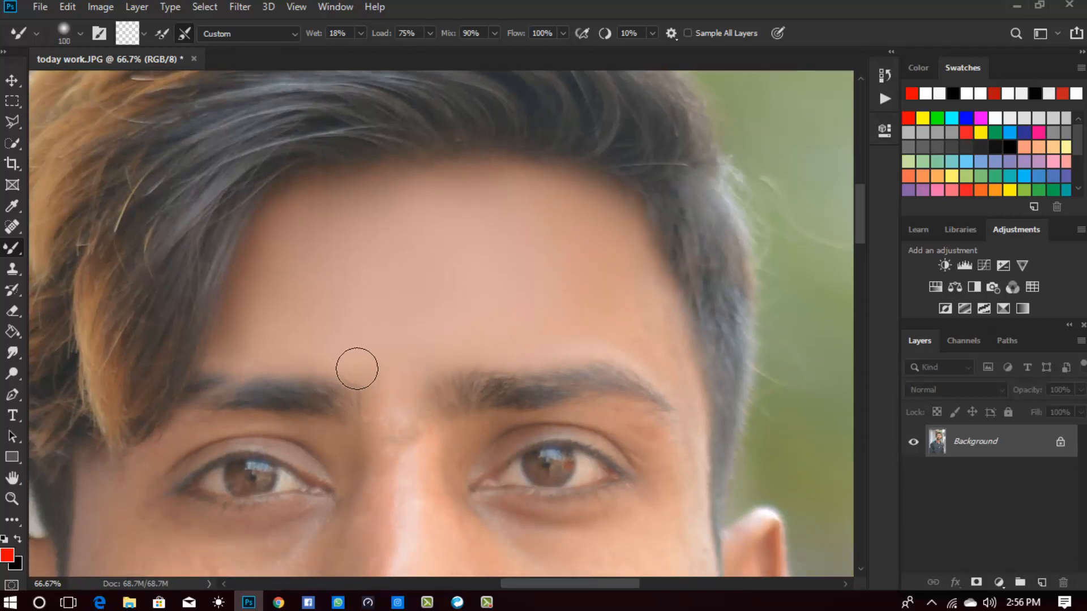
pyautogui.moveTo(307, 364); pyautogui.dragTo(247, 371)
pyautogui.press(']')
pyautogui.press(']')
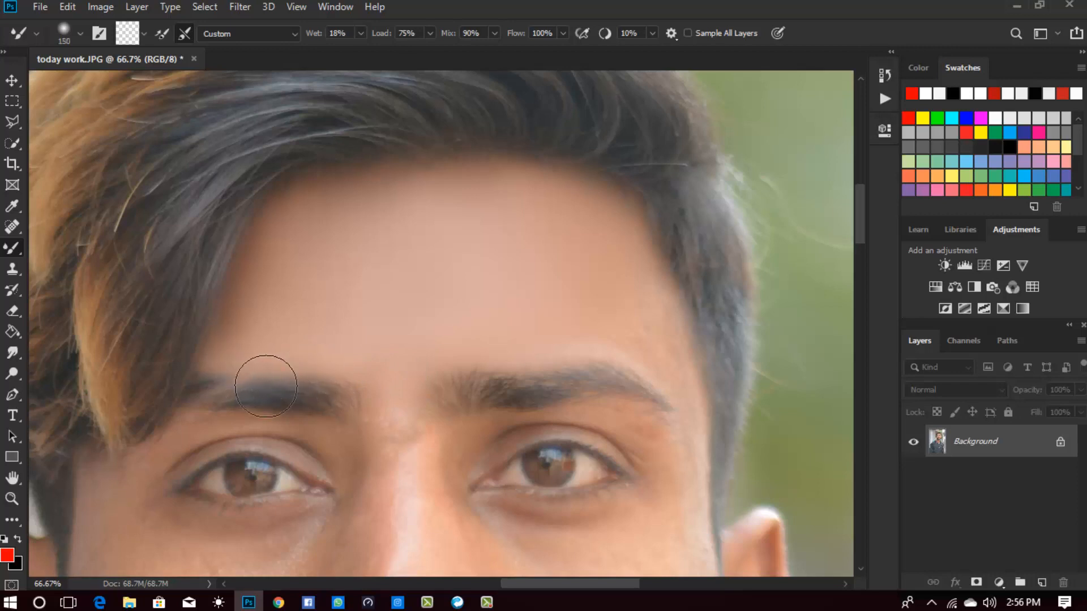
# - Touch up the lower forehead above both eyebrows with the Mixer Brush at sizes 150 and 125
pyautogui.scroll(1, 396, 261)
pyautogui.press('[')
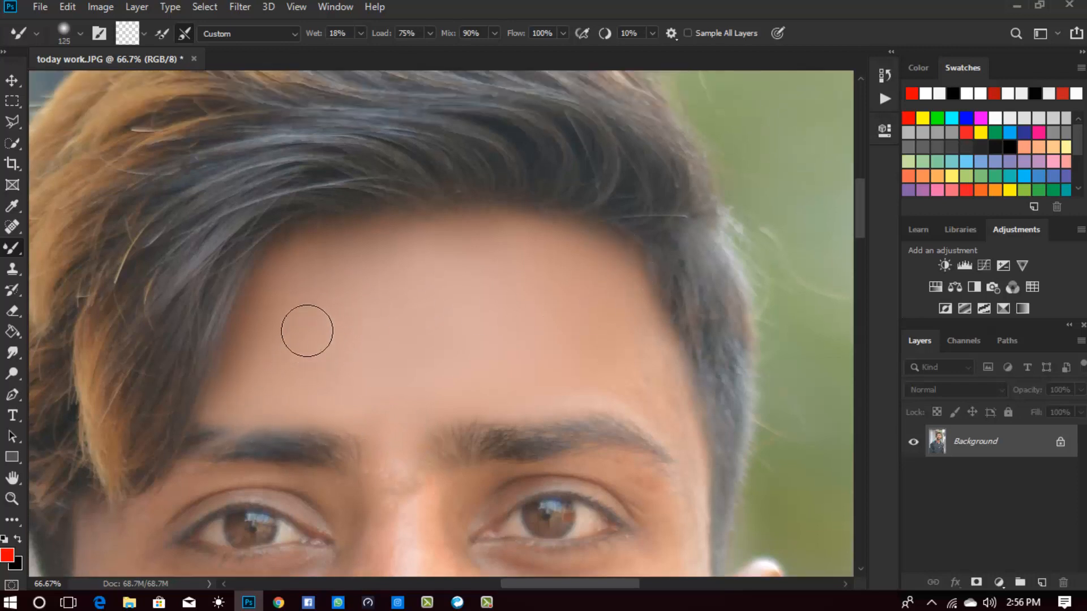
pyautogui.press(']')
pyautogui.scroll(-1, 667, 333)
pyautogui.press('[')
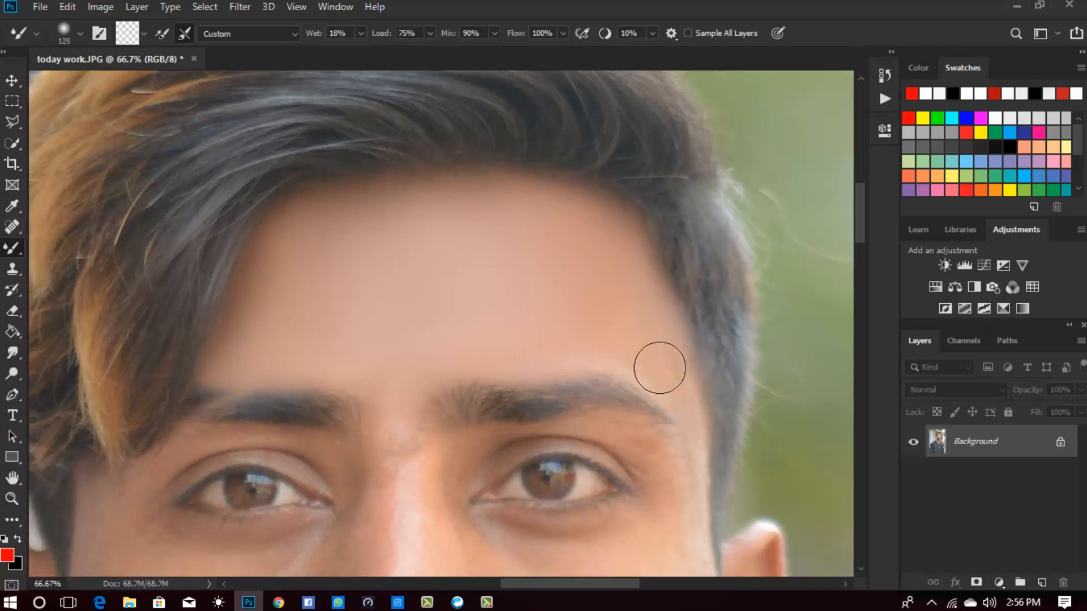
# - Smooth the nose bridge from between the eyebrows down to the tip, using Mixer Brush sizes 125, 100 and 150
pyautogui.scroll(-2, 425, 352)
pyautogui.press('[')
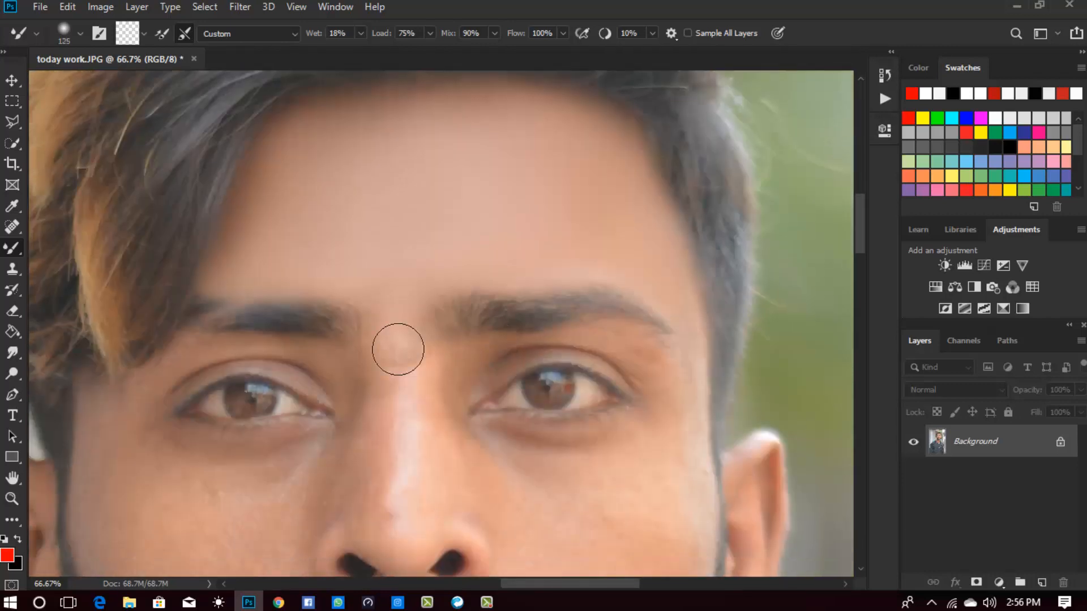
pyautogui.scroll(-2, 430, 328)
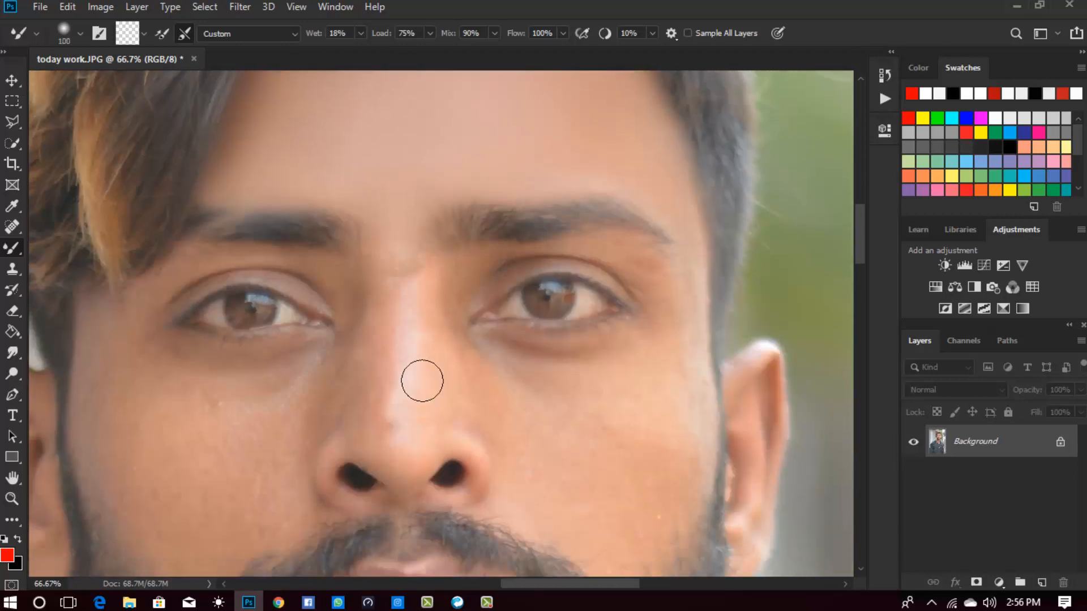
pyautogui.press(']')
pyautogui.press(']')
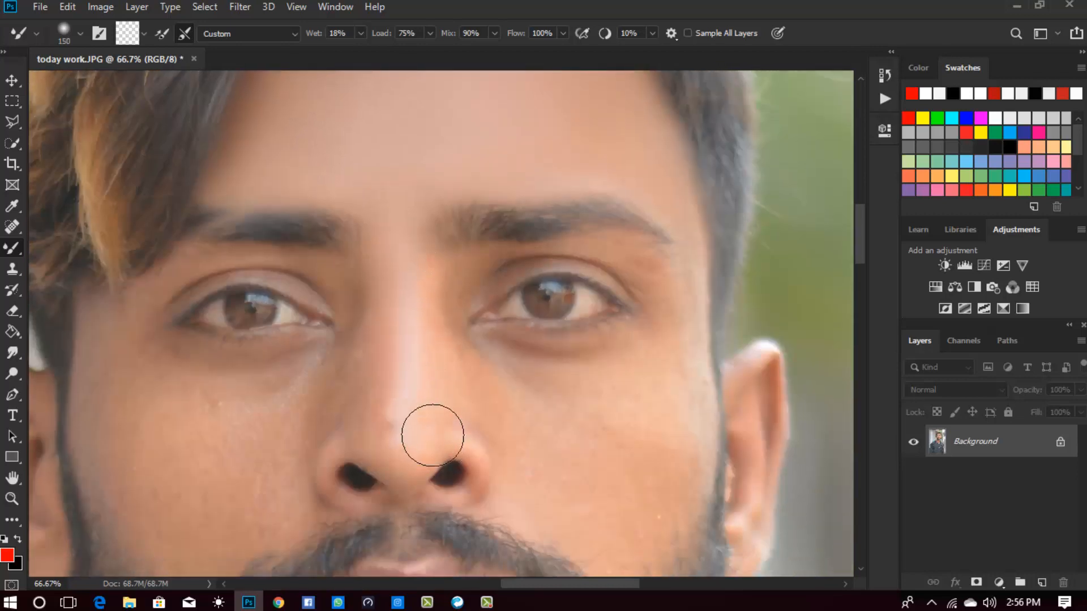
# - Blend the fringe-side flank of the nose and the skin above its nostril with brush sizes 90 and 60
pyautogui.press('[')
pyautogui.press('[')
pyautogui.press('[')
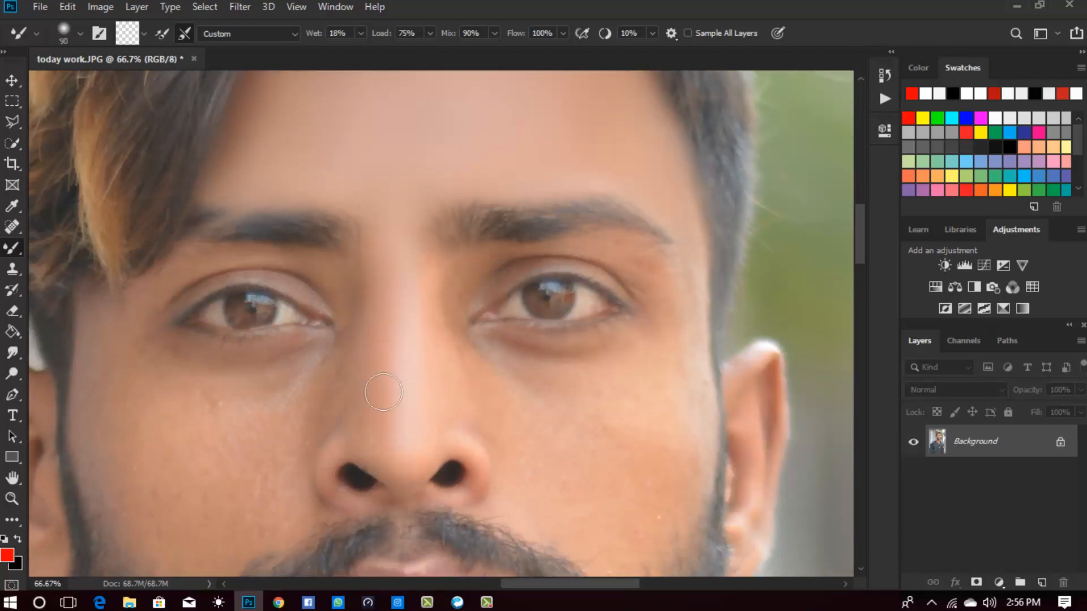
pyautogui.press(']')
pyautogui.press('[')
pyautogui.press('[')
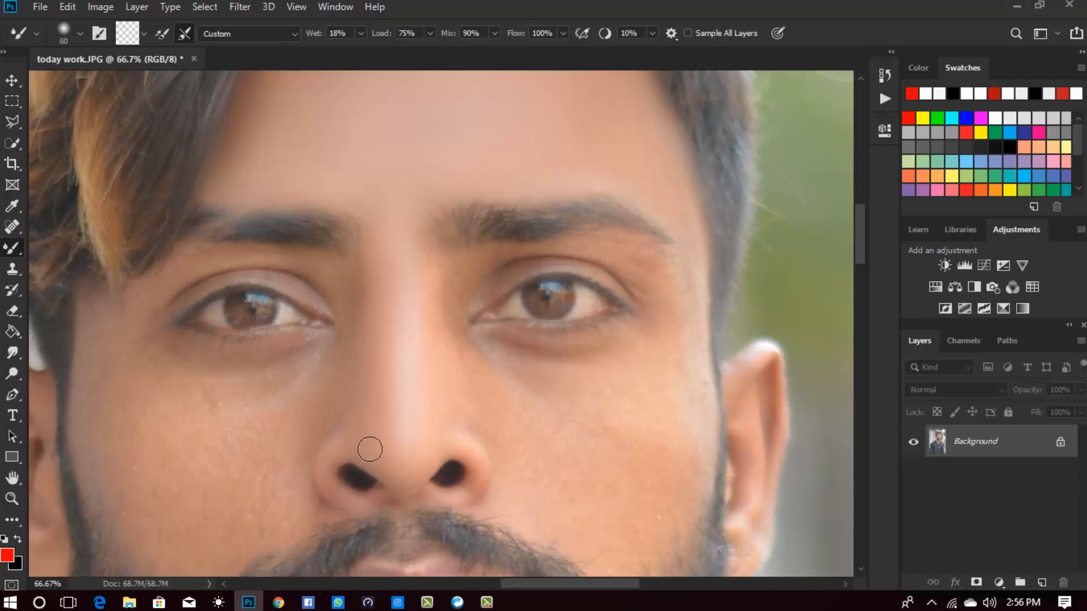
# - Smooth the crease between the nose and the fringe-side cheek with the Mixer Brush at size 100
pyautogui.scroll(-2, 366, 456)
pyautogui.press(']')
pyautogui.press(']')
pyautogui.press(']')
pyautogui.scroll(3, 380, 396)
pyautogui.press(']')
pyautogui.scroll(-3, 344, 419)
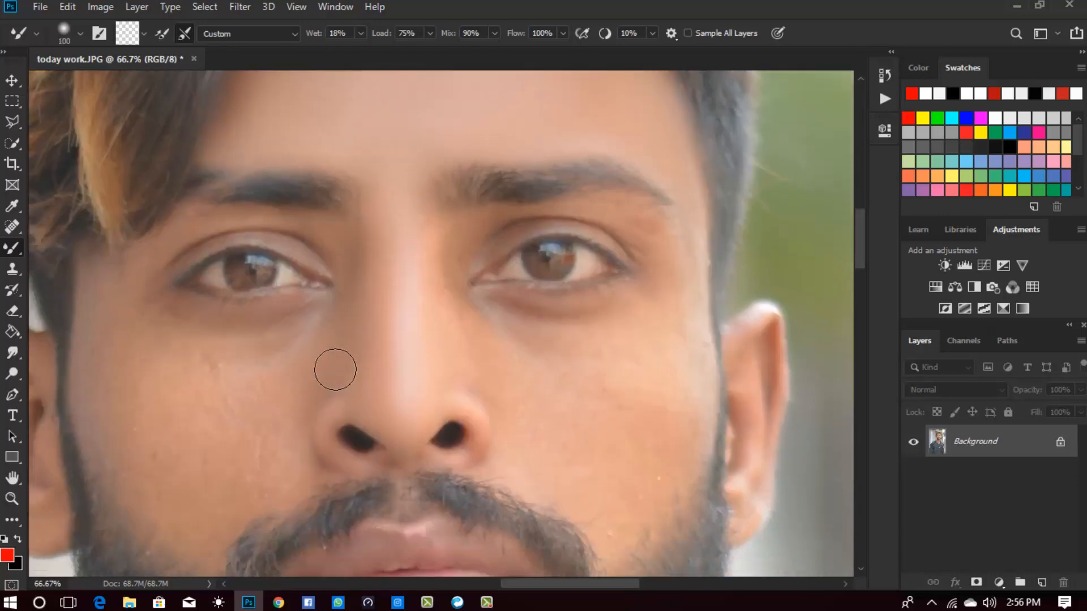
# - Smooth the skin around the fringe-side eye, including its upper lid and outer corner, with brush size 80
pyautogui.scroll(4, 325, 368)
pyautogui.press('[')
pyautogui.press('[')
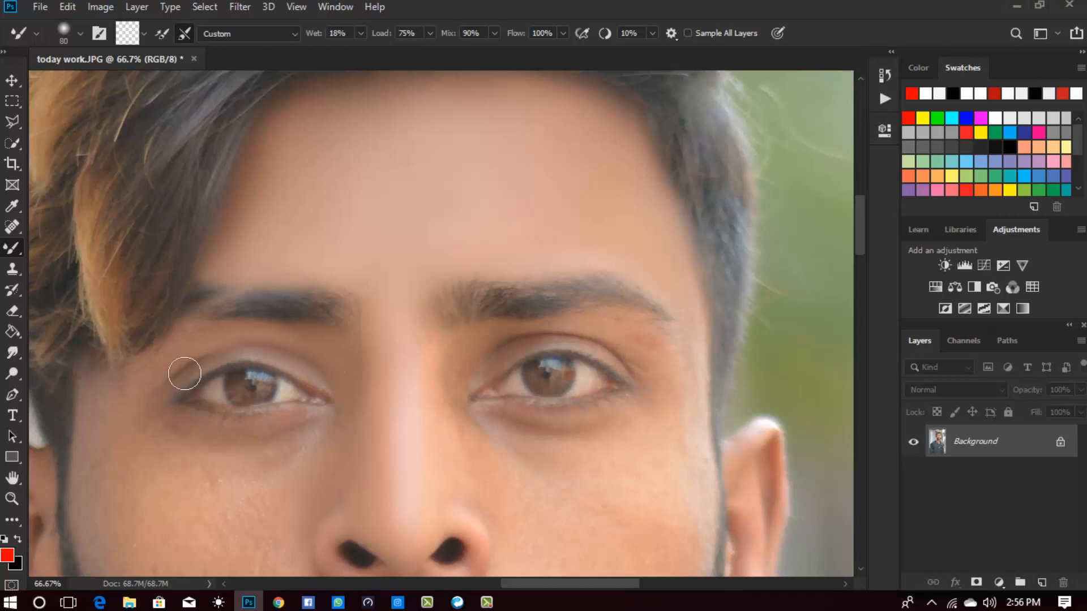
# - Smooth the fringe-side temple and outer cheek down to the beard, enlarging the Mixer Brush from 125 to 175
pyautogui.scroll(-2, 147, 408)
pyautogui.press(']')
pyautogui.press(']')
pyautogui.press(']')
pyautogui.press(']')
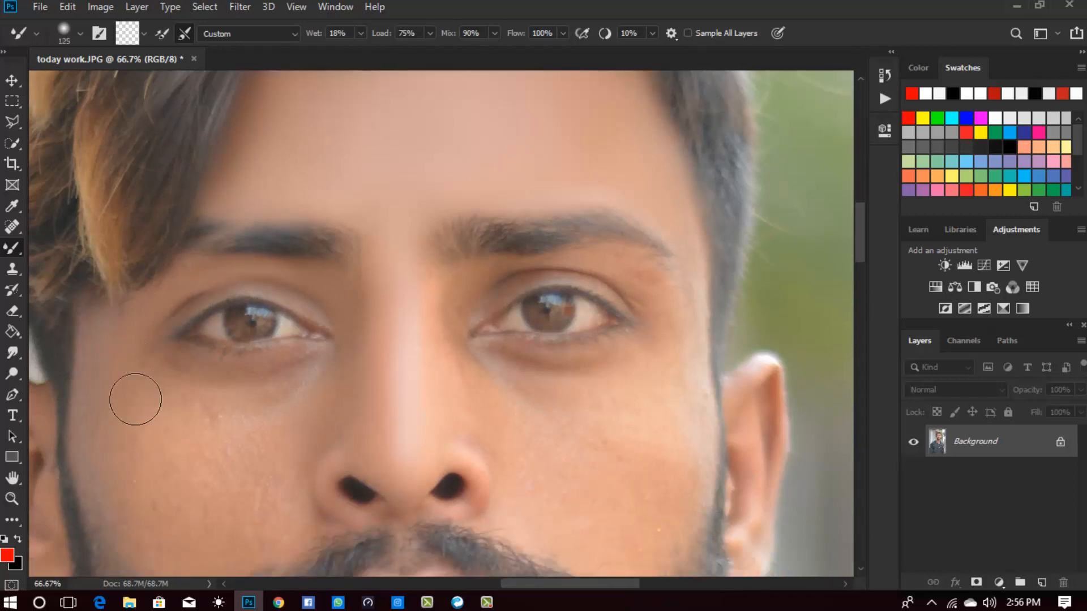
pyautogui.scroll(-3, 158, 475)
pyautogui.press(']')
pyautogui.press(']')
pyautogui.press(']')
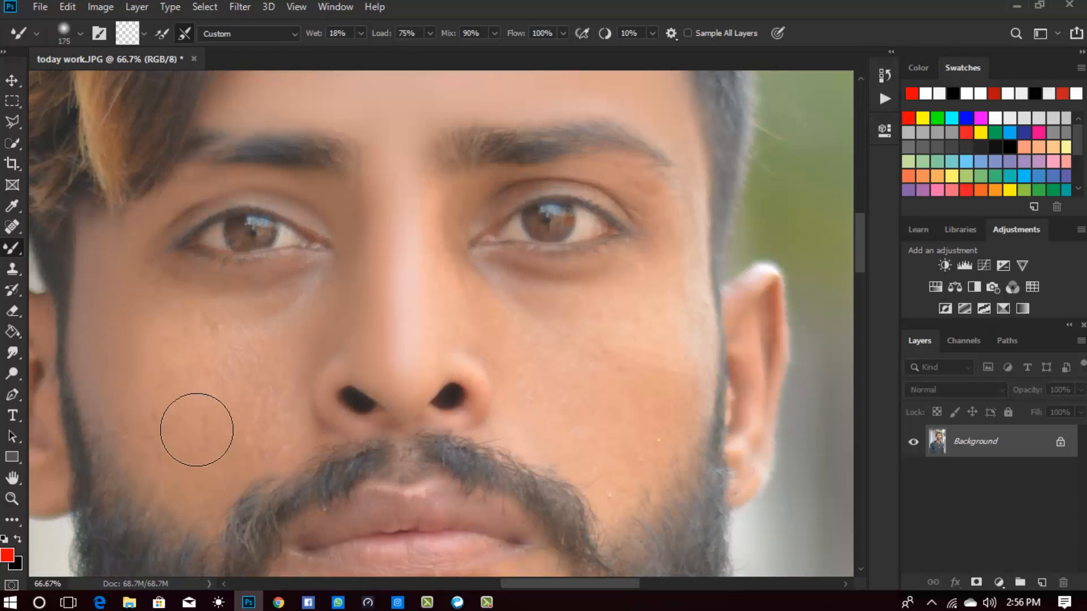
# - Blend away the texture in the middle of the fringe-side cheek with Mixer Brush sizes 175, 150 and 200
pyautogui.scroll(-1, 170, 429)
pyautogui.press('[')
pyautogui.press('[')
pyautogui.press('[')
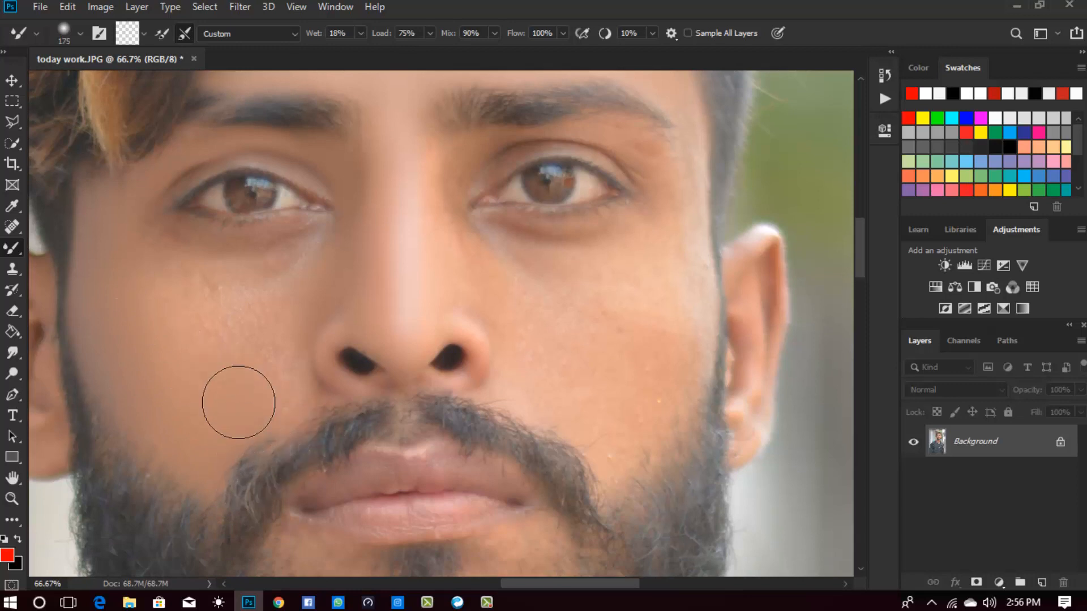
pyautogui.scroll(4, 227, 417)
pyautogui.press('[')
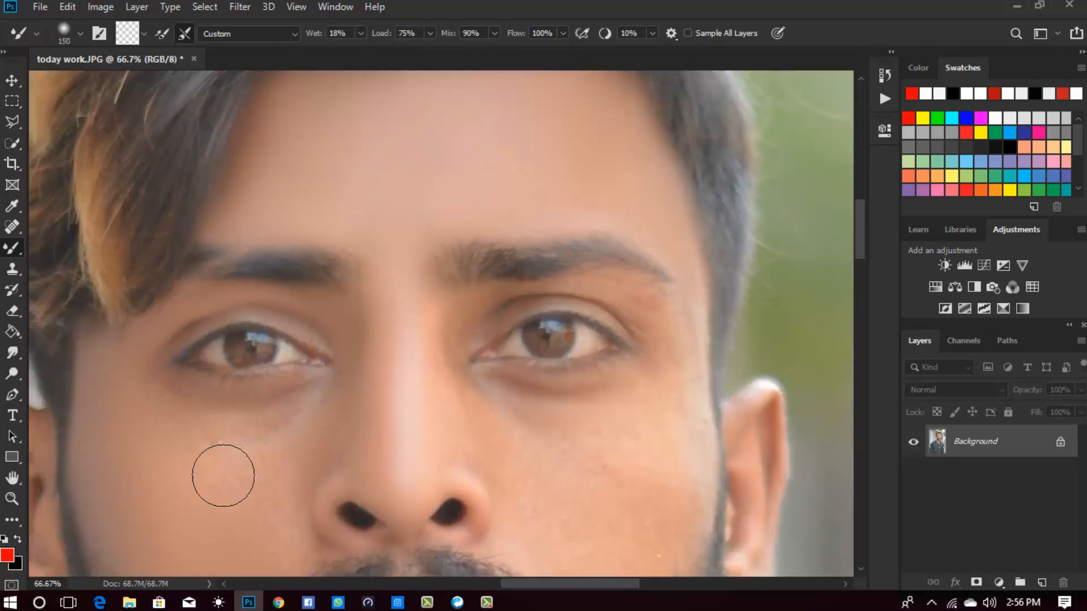
pyautogui.press(']')
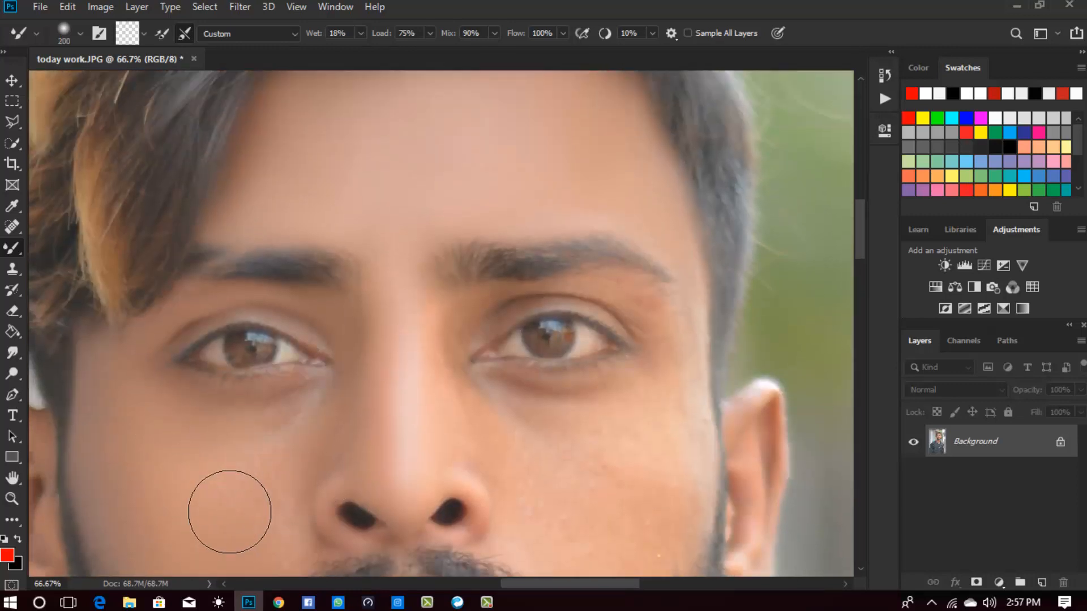
# - Smooth the inner under-eye area and the cheek beside the fringe-side nostril, using brush sizes 125 and 200
pyautogui.scroll(2, 283, 498)
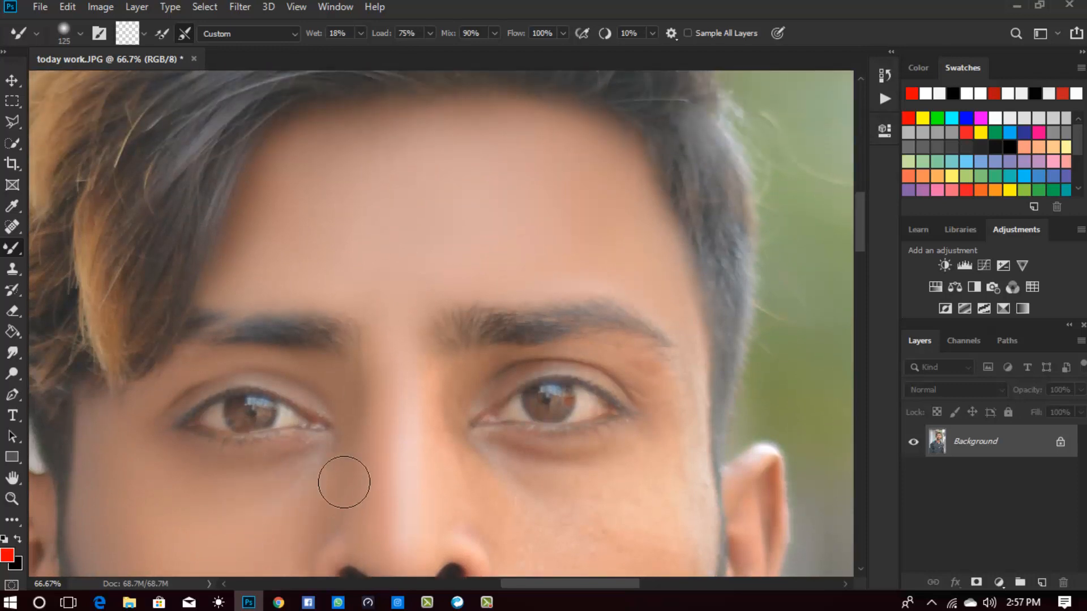
pyautogui.scroll(-2, 344, 481)
pyautogui.press(']')
pyautogui.press(']')
pyautogui.press(']')
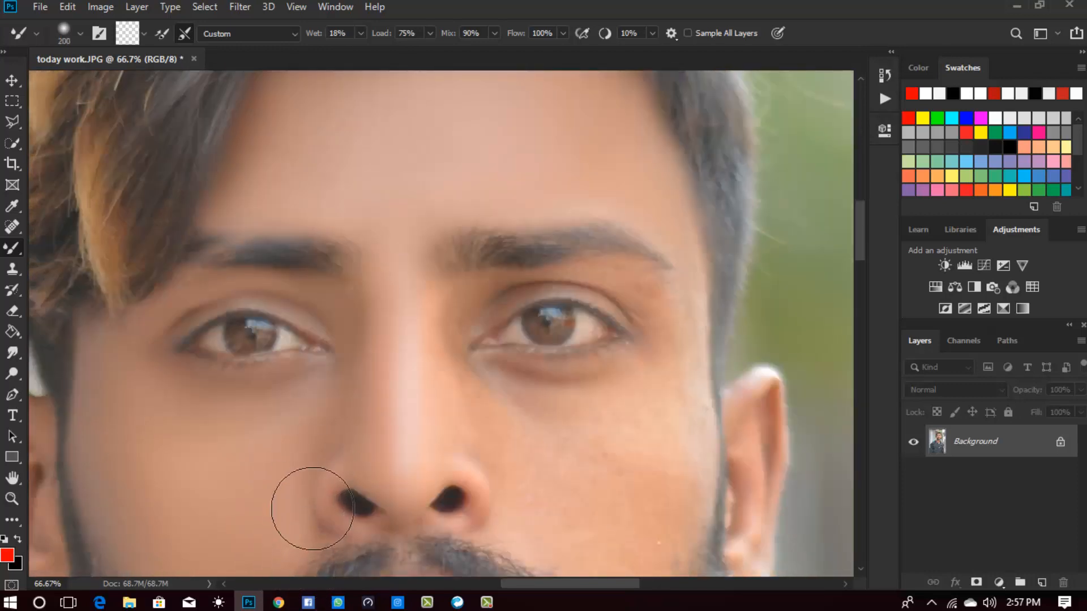
# - Even out the whole fringe-side cheek from under the eye down to the moustache with a large Mixer Brush
pyautogui.scroll(-2, 295, 493)
pyautogui.press(']')
pyautogui.scroll(2, 249, 442)
pyautogui.press('[')
pyautogui.press('[')
pyautogui.press(']')
pyautogui.scroll(-2, 186, 413)
# - Smooth the skin at the fringe-side moustache edge and both bare patches below the lower lip, using brush sizes 90 and 80
pyautogui.press('[')
pyautogui.press('[')
pyautogui.scroll(-2, 318, 416)
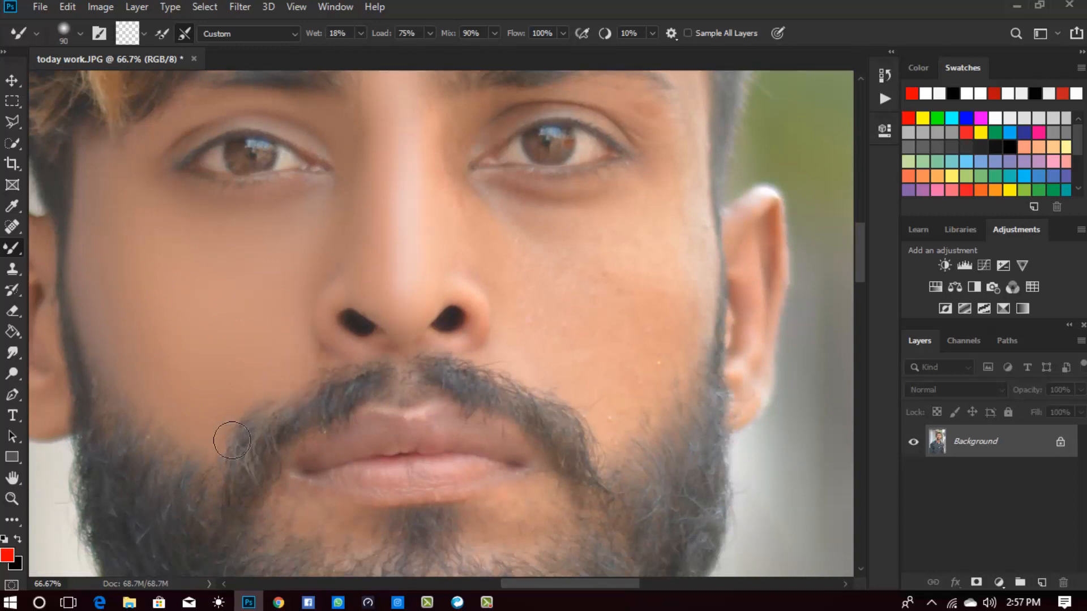
pyautogui.scroll(-2, 267, 443)
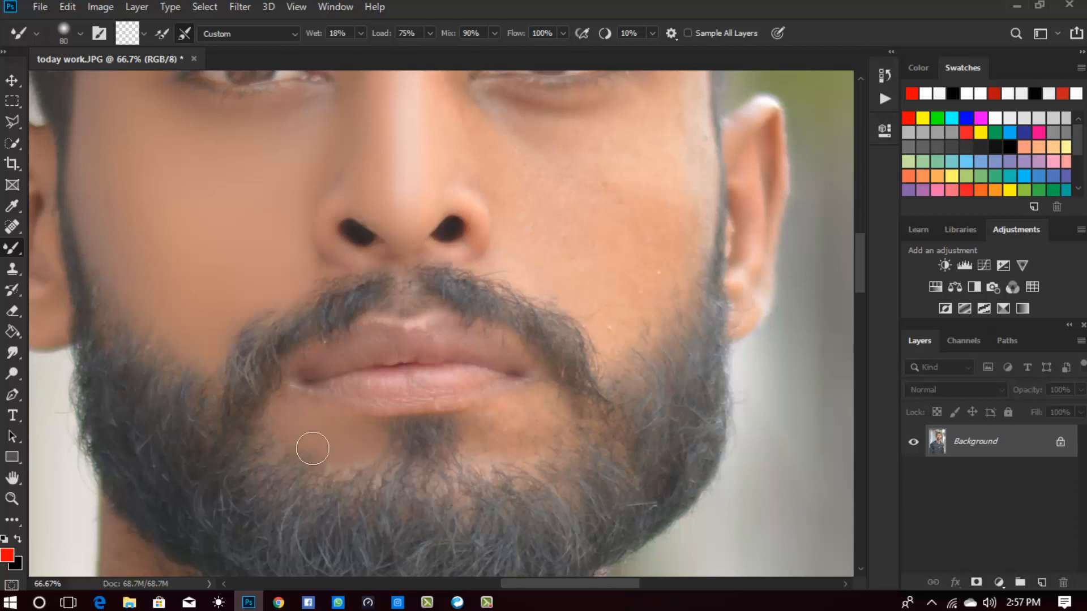
pyautogui.scroll(1, 580, 454)
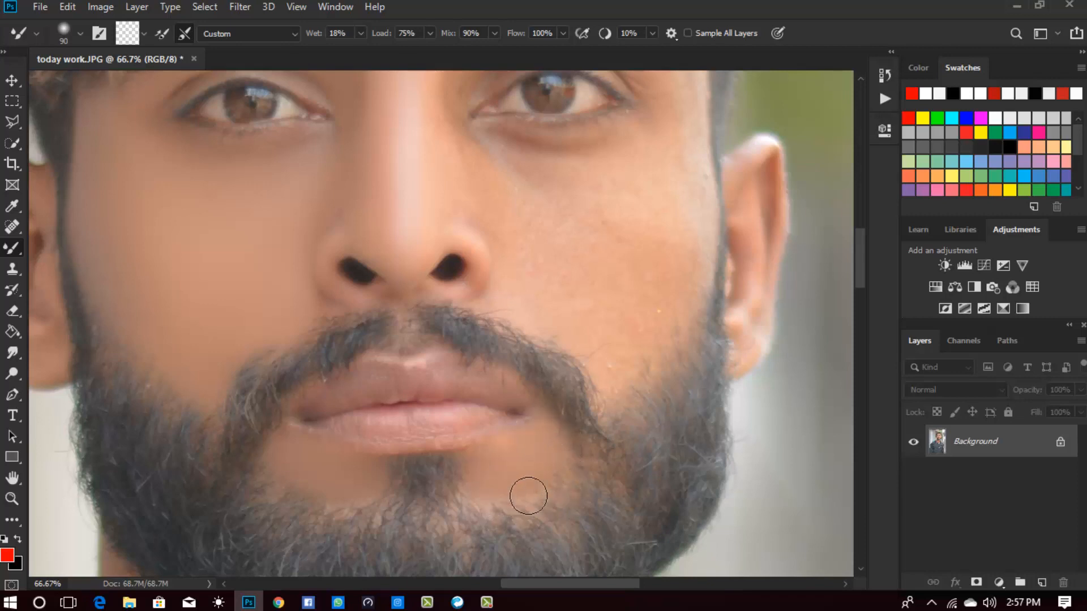
# - Smooth the other flank of the nose and the adjoining inner cheek with brush sizes 90, 100 and 125
pyautogui.scroll(5, 510, 497)
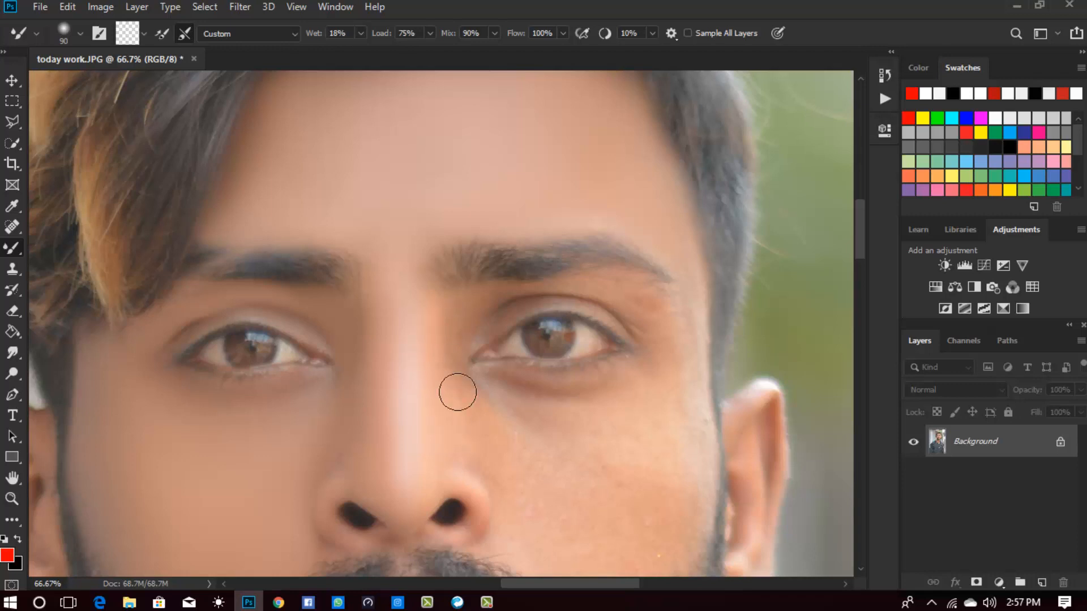
pyautogui.scroll(-1, 508, 419)
pyautogui.press(']')
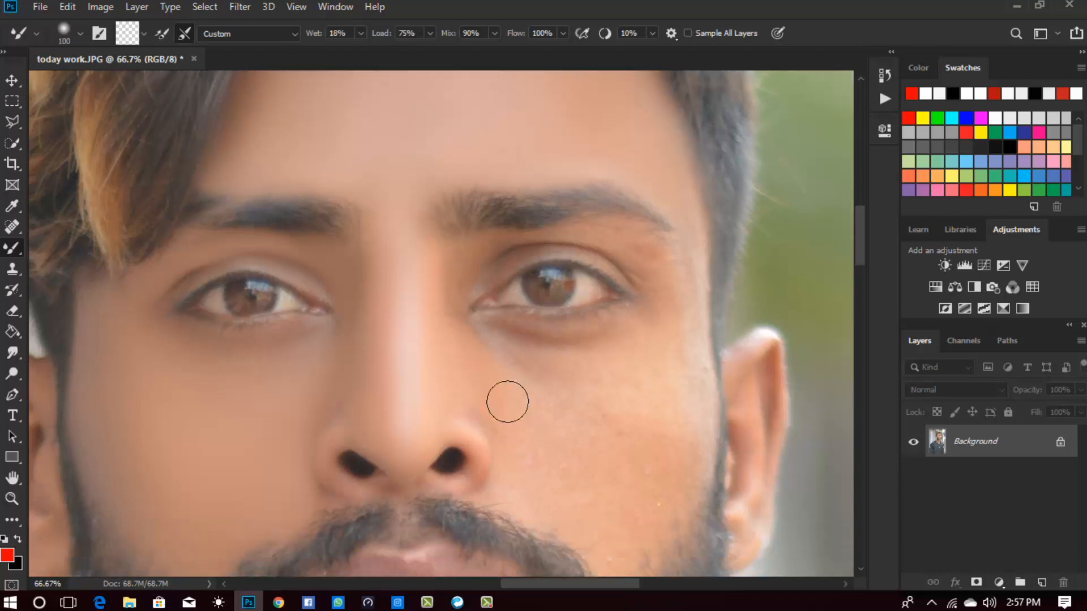
pyautogui.scroll(-1, 595, 427)
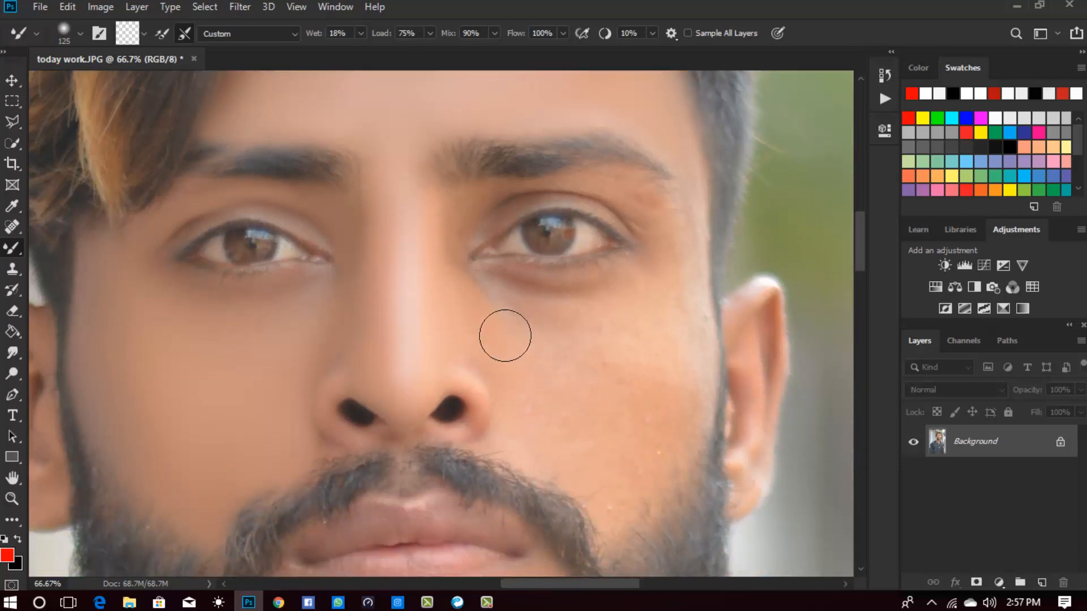
# - Smooth the cheek opposite the fringe out to the sideburn at size 200, and its lower part near the moustache at size 125
pyautogui.scroll(1, 612, 390)
pyautogui.press(']')
pyautogui.press(']')
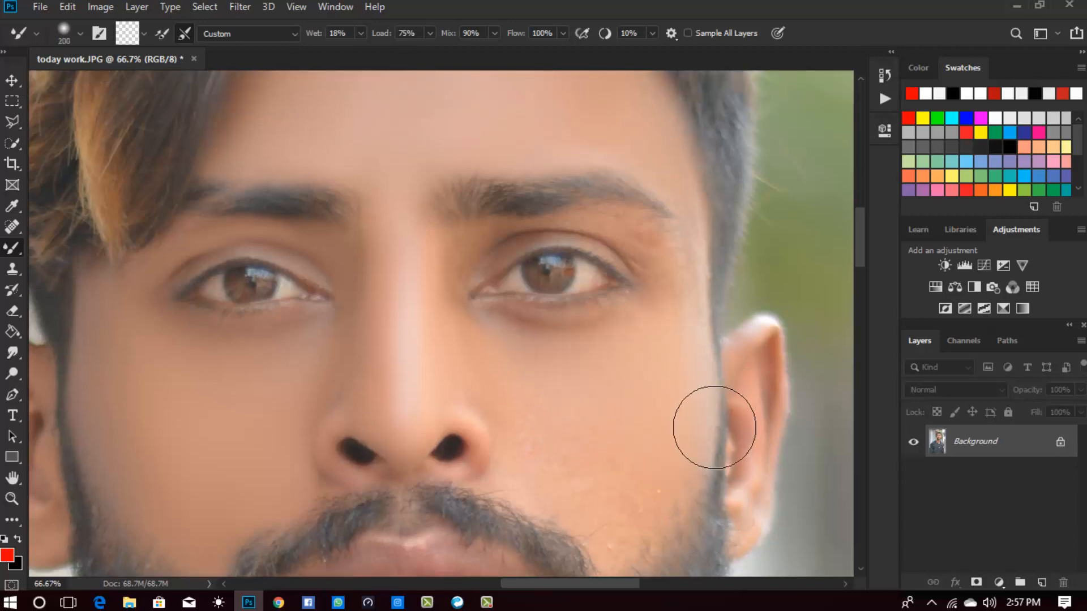
pyautogui.scroll(-2, 687, 430)
pyautogui.press('[')
pyautogui.press('[')
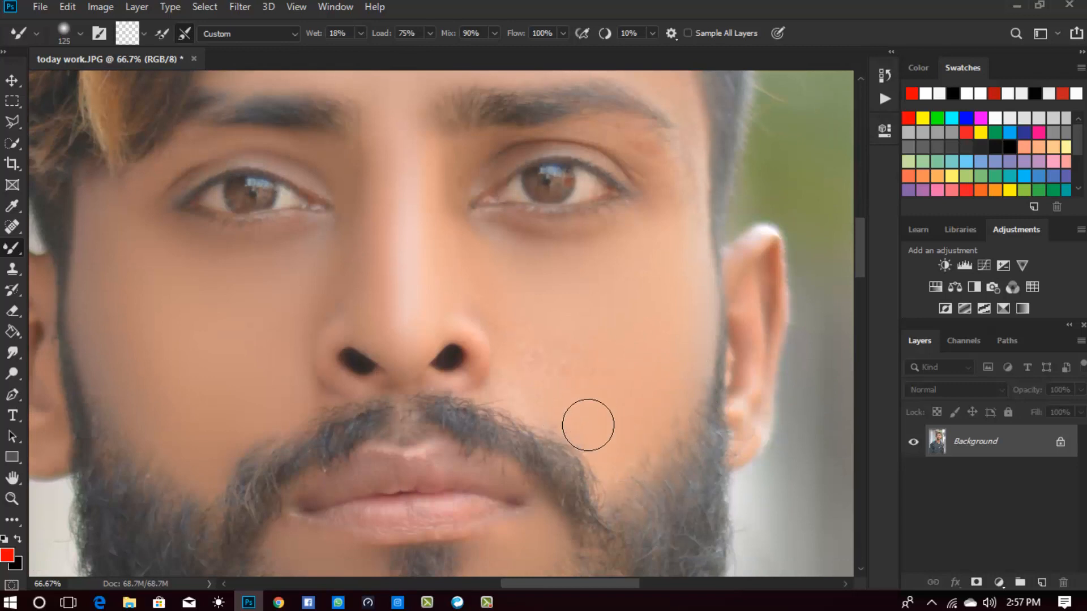
# - Blend the remaining spots beside the nostril and across the cheek opposite the fringe, using brush sizes 175 and 150
pyautogui.scroll(1, 560, 405)
pyautogui.press(']')
pyautogui.press(']')
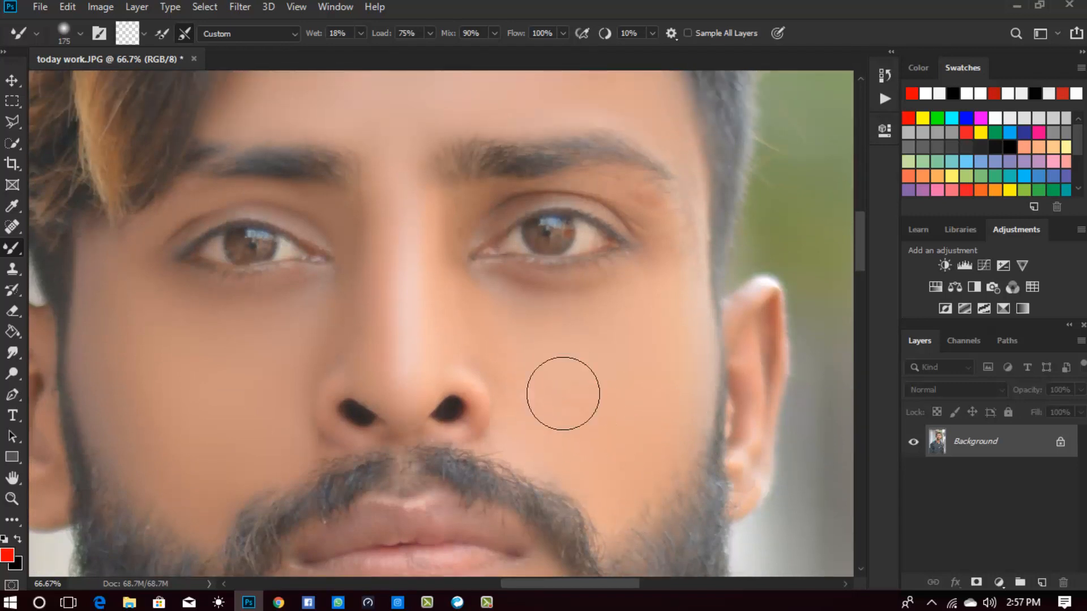
pyautogui.scroll(1, 541, 376)
pyautogui.press('[')
pyautogui.press('[')
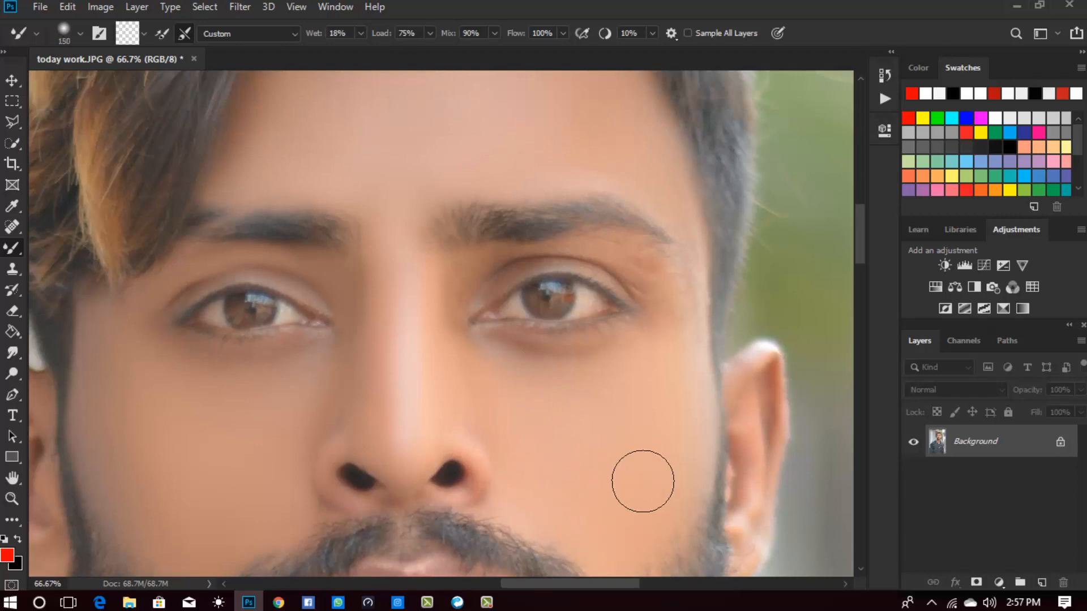
# - Smooth the upper eyelid, nose side and under-eye area opposite the fringe with brush sizes 80, 125 and 90
pyautogui.scroll(2, 560, 461)
pyautogui.press('[')
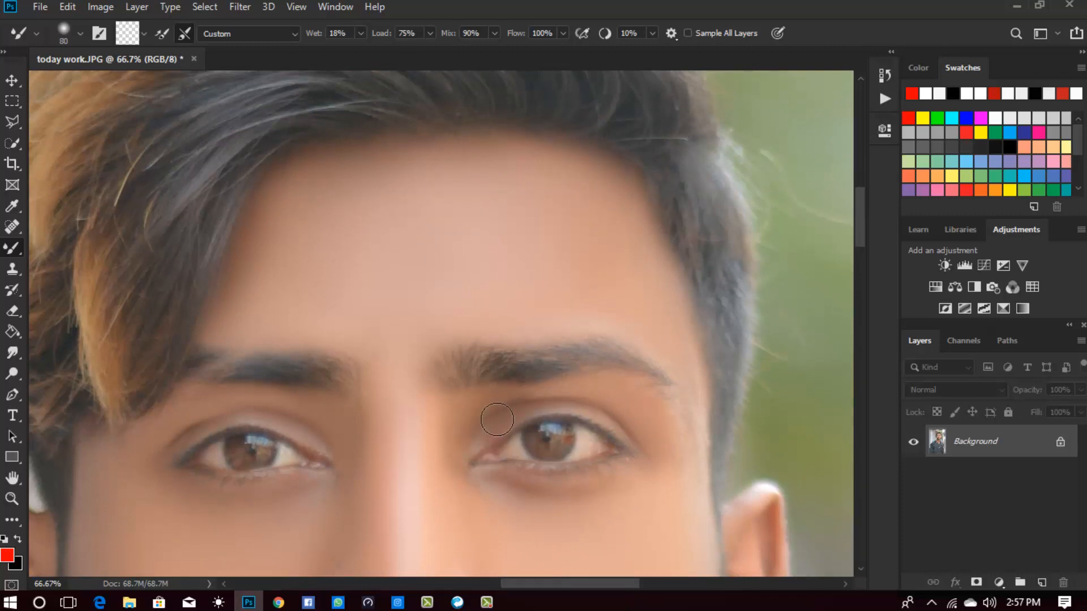
pyautogui.scroll(-2, 491, 487)
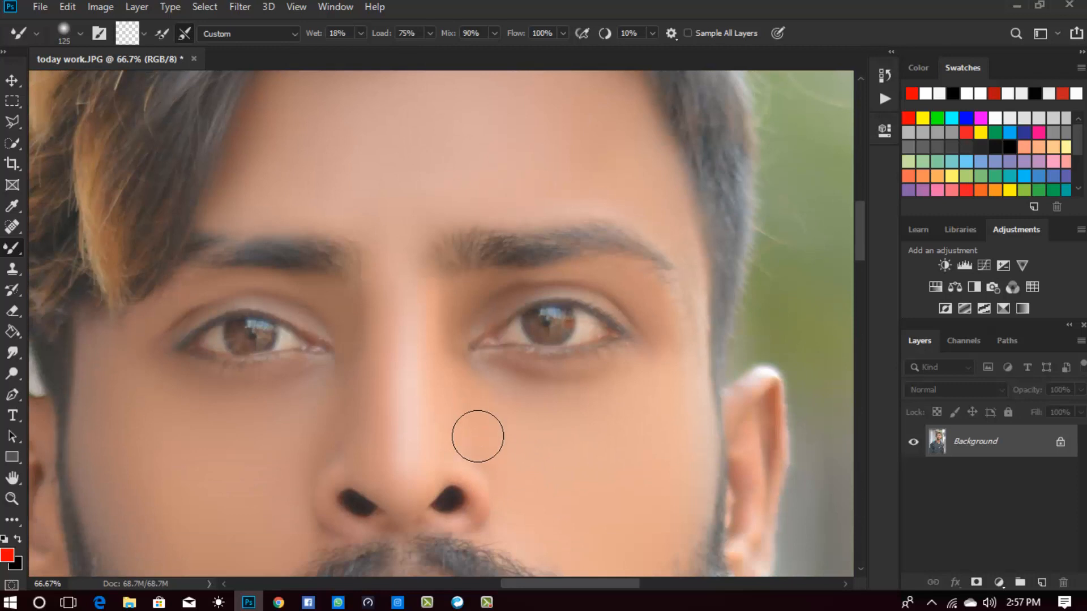
pyautogui.scroll(-2, 471, 376)
pyautogui.press(']')
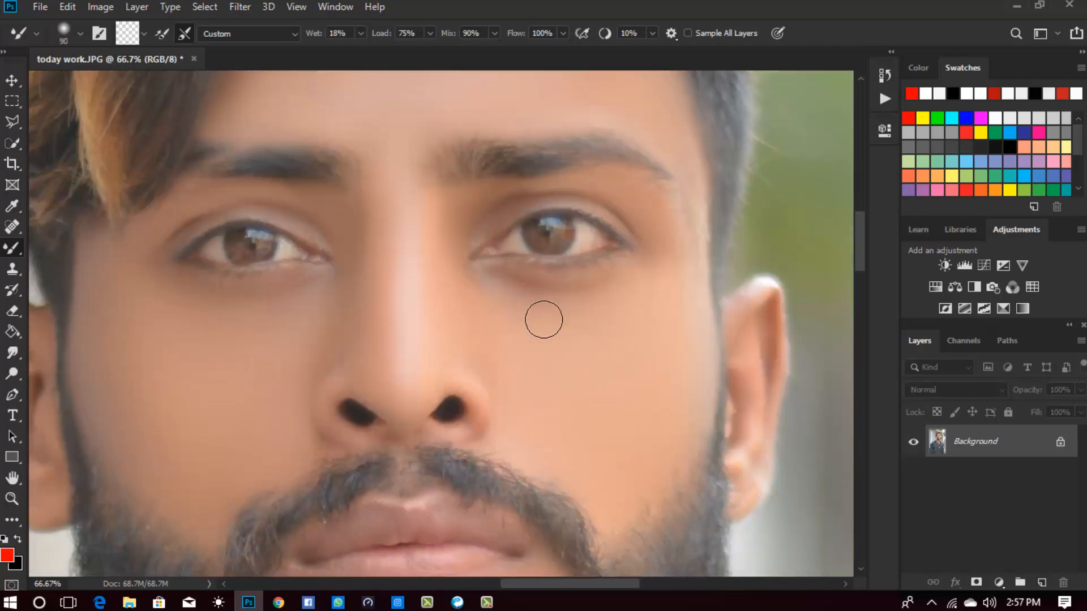
# - Blend the temple skin between the eyebrow end and the hairline opposite the fringe with brush size 90
pyautogui.scroll(3, 684, 290)
pyautogui.press('[')
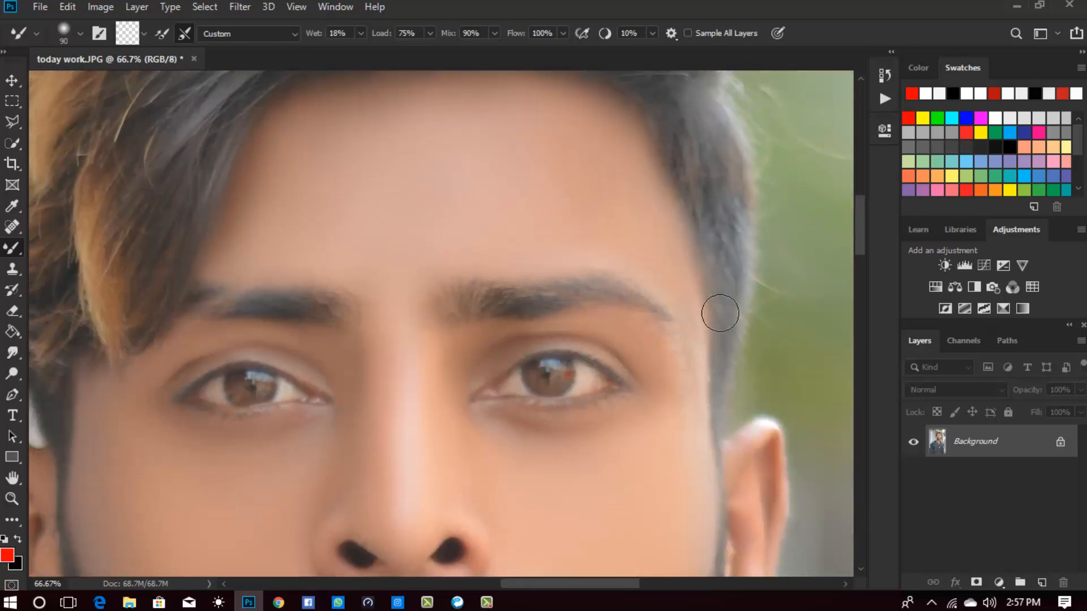
pyautogui.press(']')
pyautogui.press(']')
# - Smooth the neck skin beside the shirt collar on the fringe side with Mixer Brush sizes 125 and 175
pyautogui.scroll(-9, 711, 370)
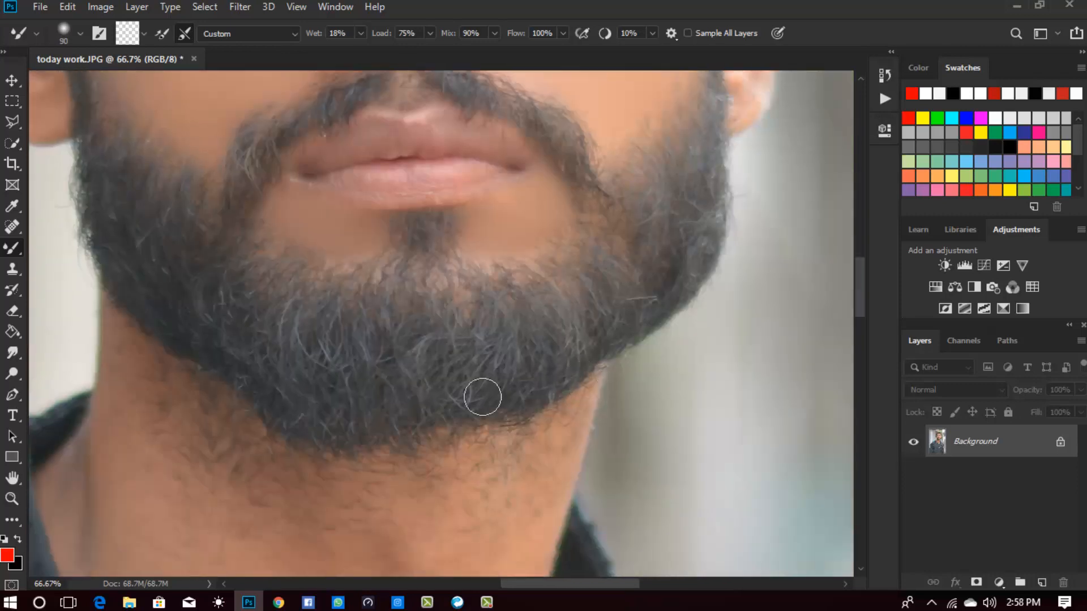
pyautogui.moveTo(483, 397); pyautogui.dragTo(617, 253)
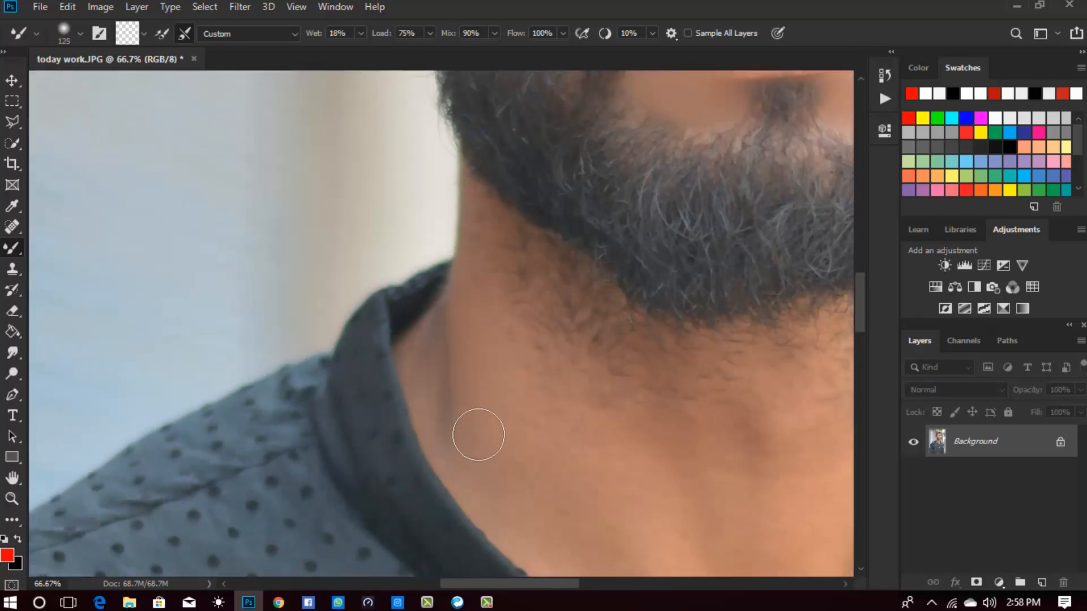
pyautogui.scroll(-2, 535, 394)
pyautogui.press(']')
pyautogui.press(']')
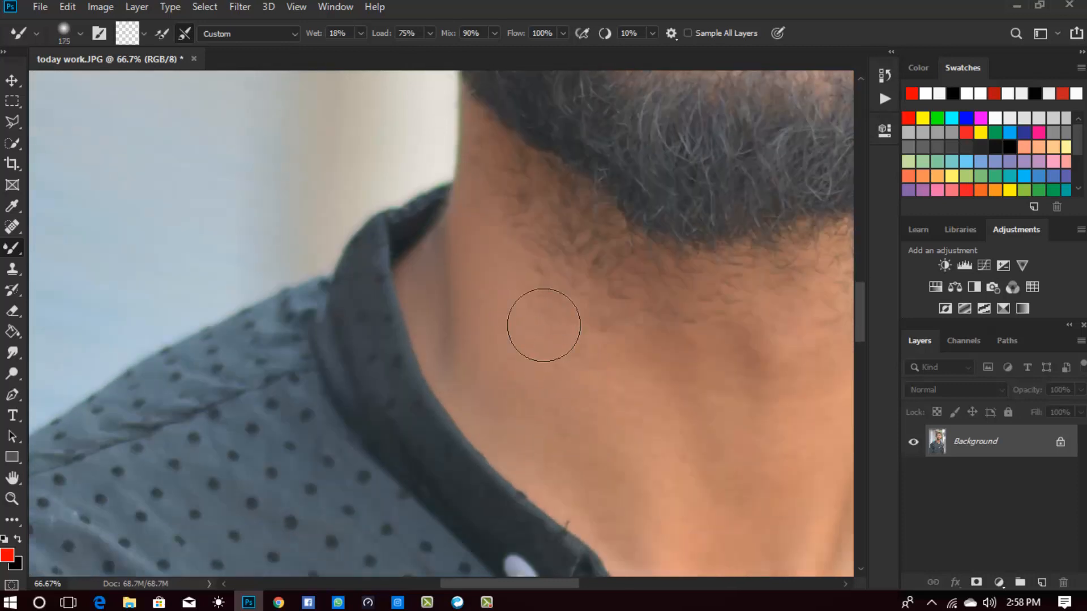
# - Blend the neck skin below the beard toward the throat, enlarging the Mixer Brush from 175 to 200
pyautogui.scroll(-2, 579, 417)
pyautogui.scroll(3, 561, 438)
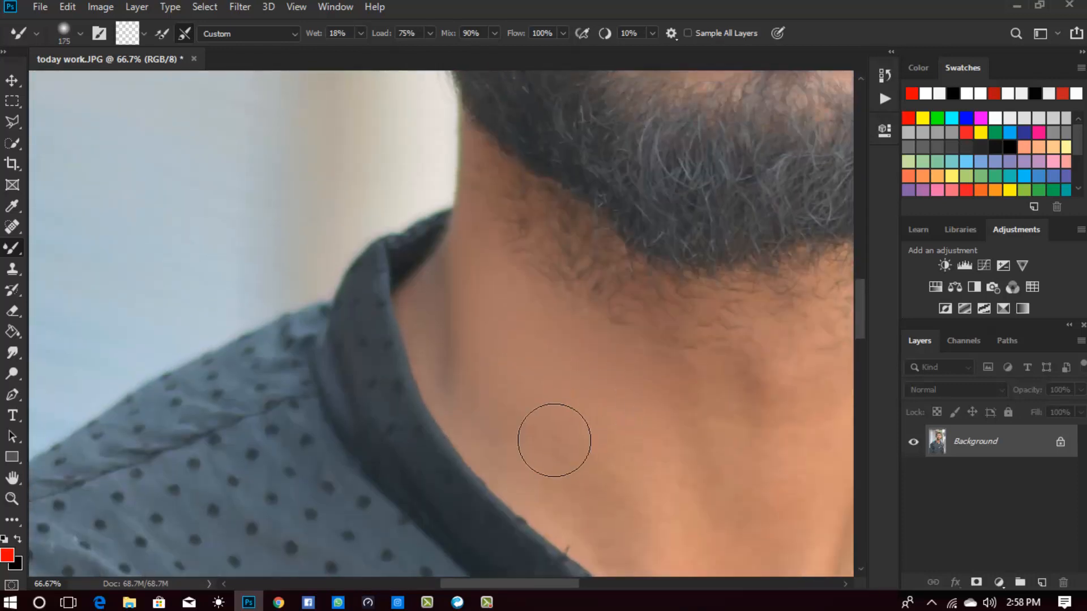
pyautogui.press(']')
pyautogui.press(']')
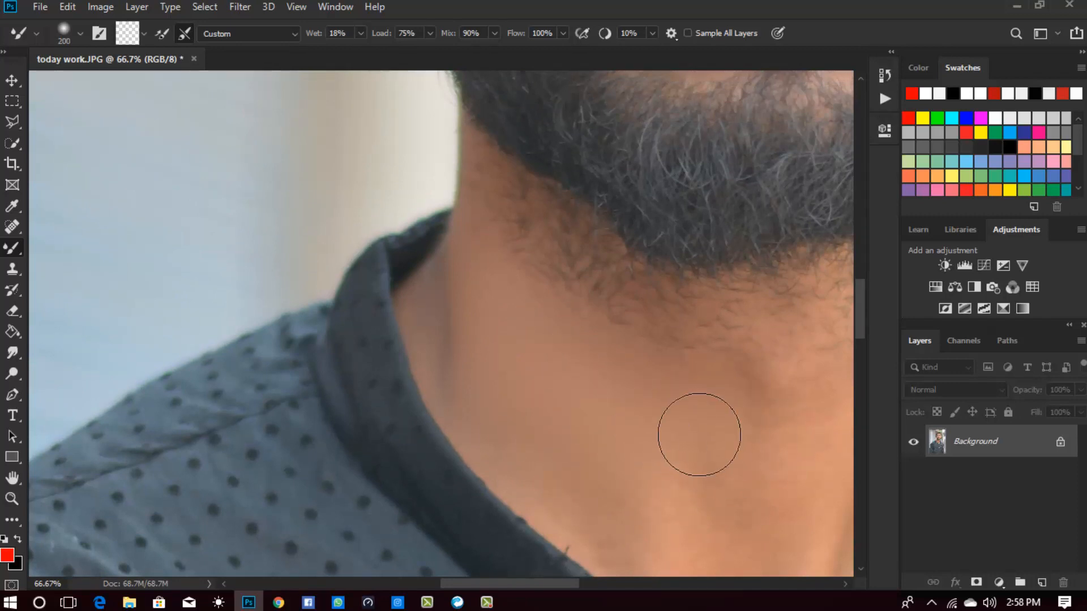
# - Smooth the neck skin along the shirt collar and down the middle of the throat with Mixer Brush sizes 150 and 250
pyautogui.scroll(-2, 606, 478)
pyautogui.press('[')
pyautogui.press('[')
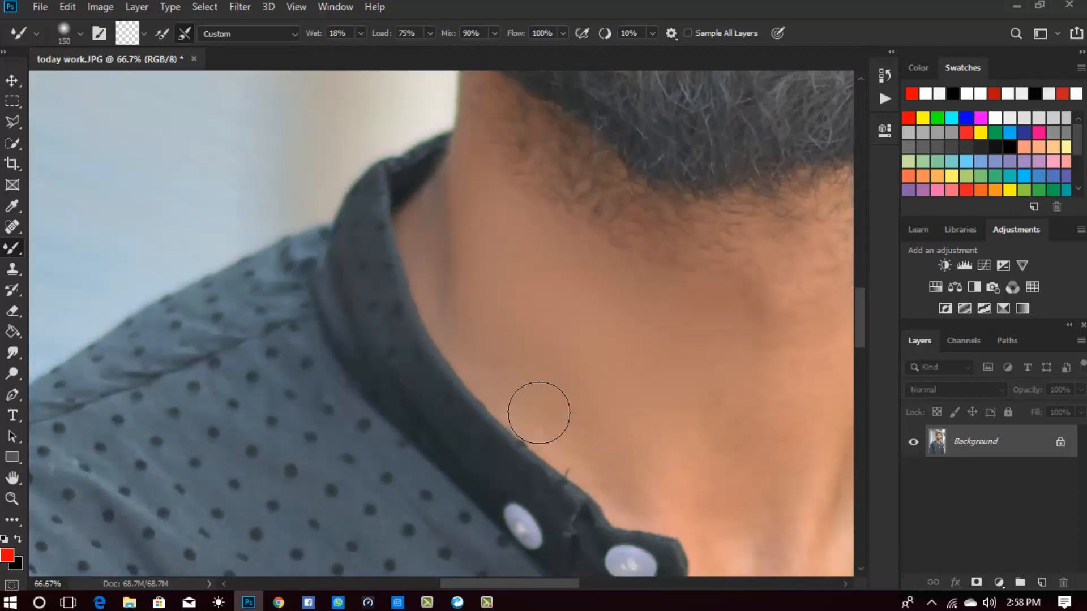
pyautogui.hscroll(5, 651, 493)
pyautogui.press(']')
pyautogui.press(']')
pyautogui.press(']')
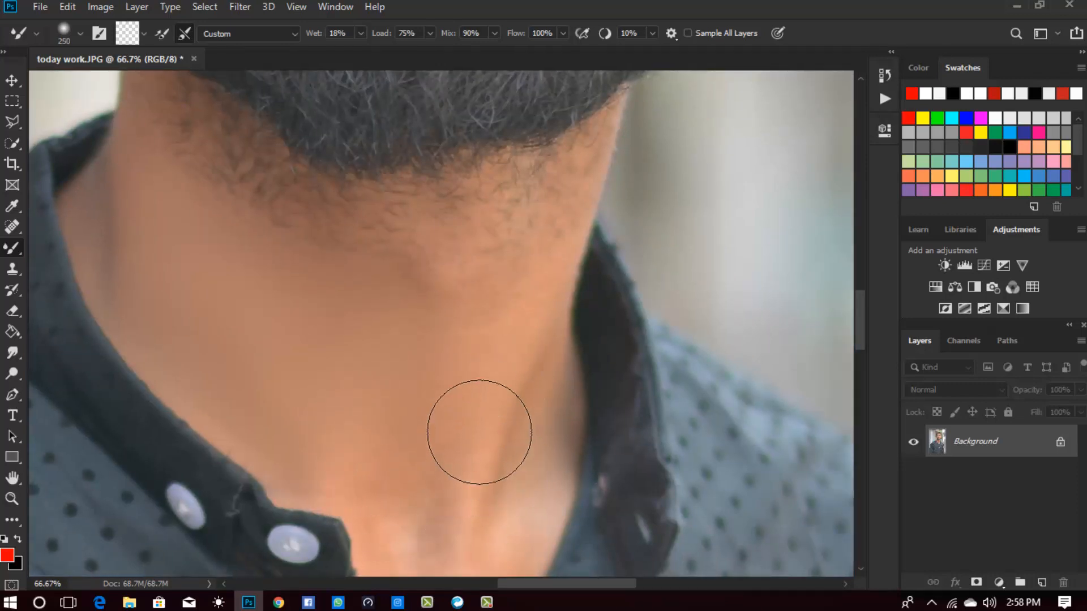
# - Blend the lower throat and the skin in the open collar with Mixer Brush sizes 200, 175, 125 and 150
pyautogui.scroll(2, 475, 419)
pyautogui.press('[')
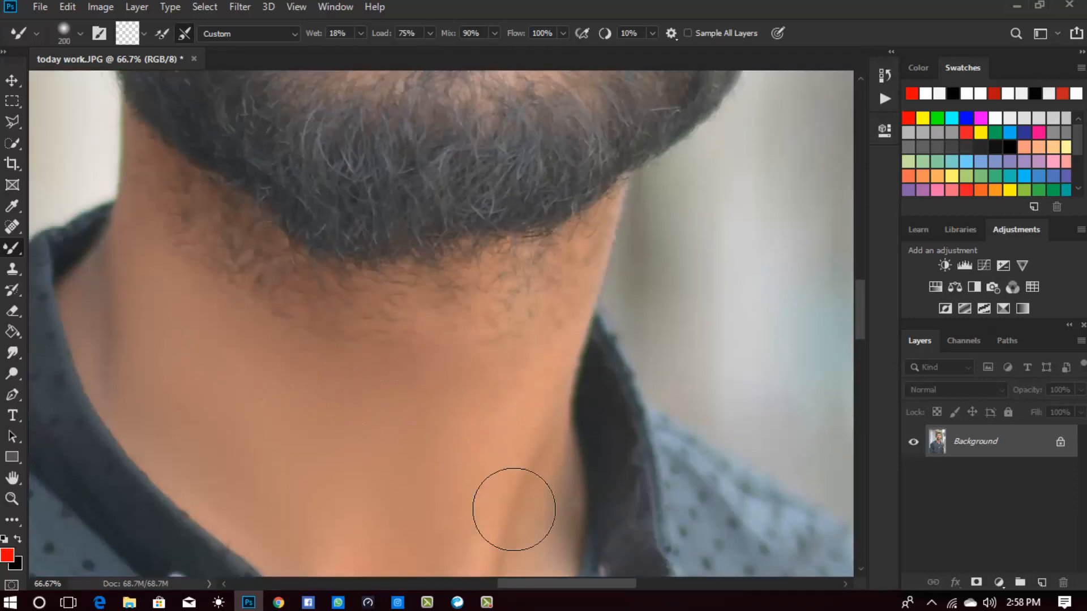
pyautogui.scroll(-3, 515, 451)
pyautogui.press('[')
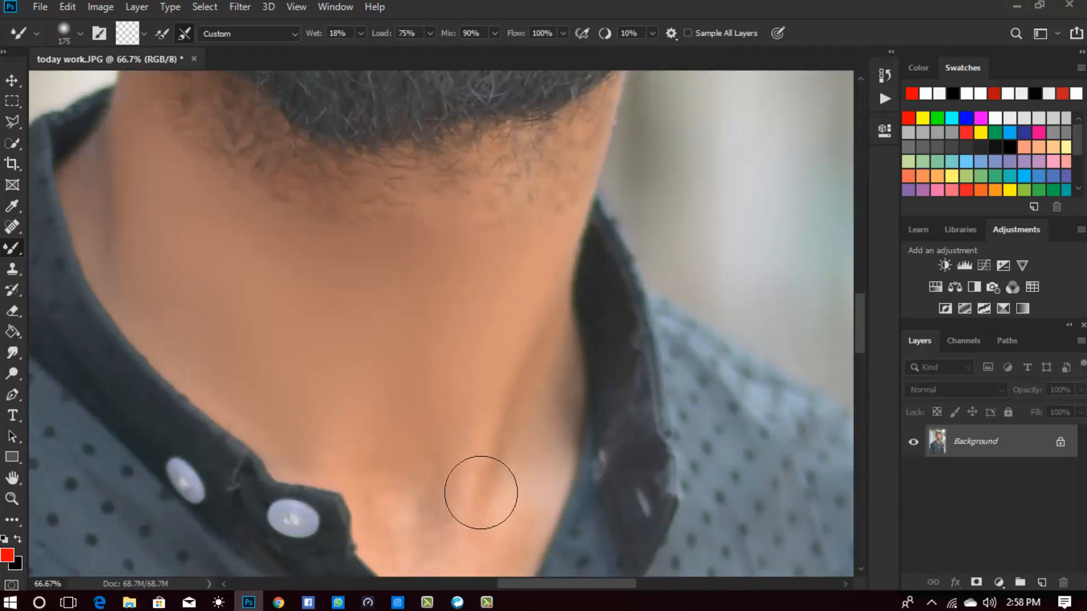
pyautogui.press('[')
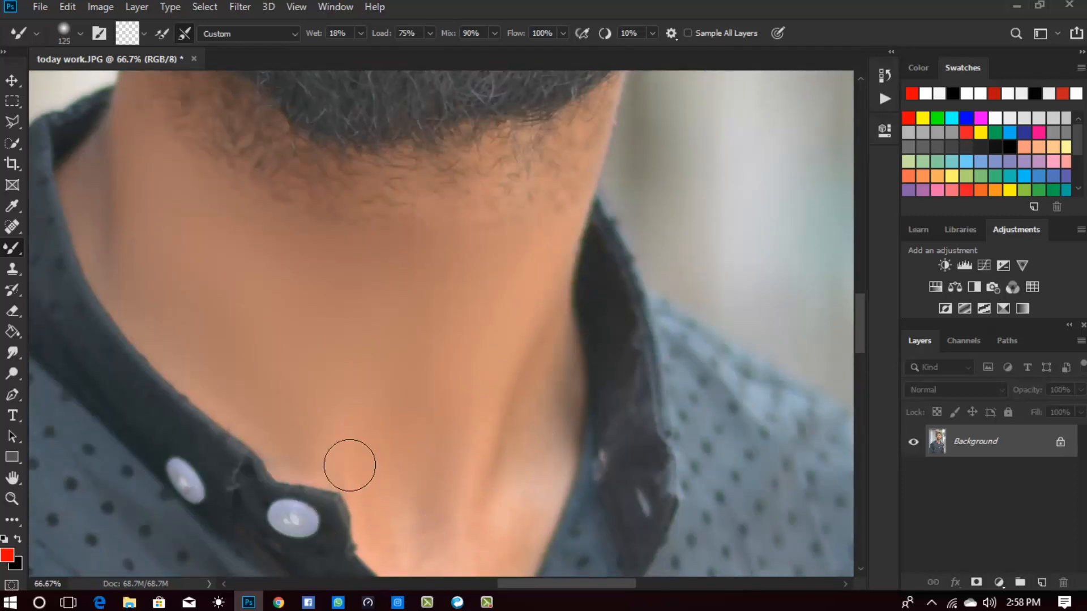
pyautogui.press(']')
pyautogui.scroll(-2, 500, 461)
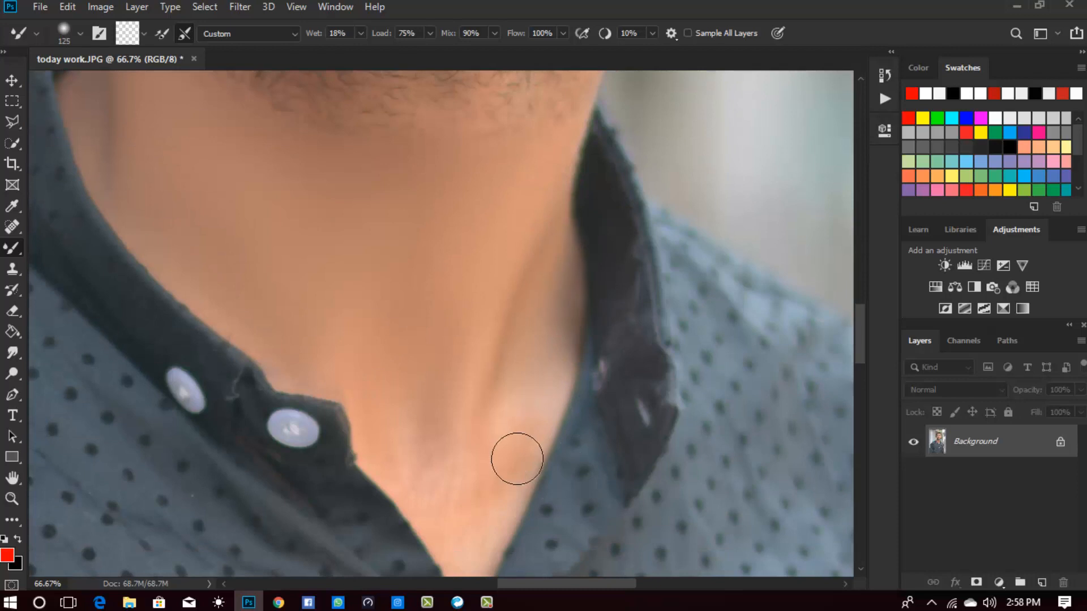
pyautogui.press(']')
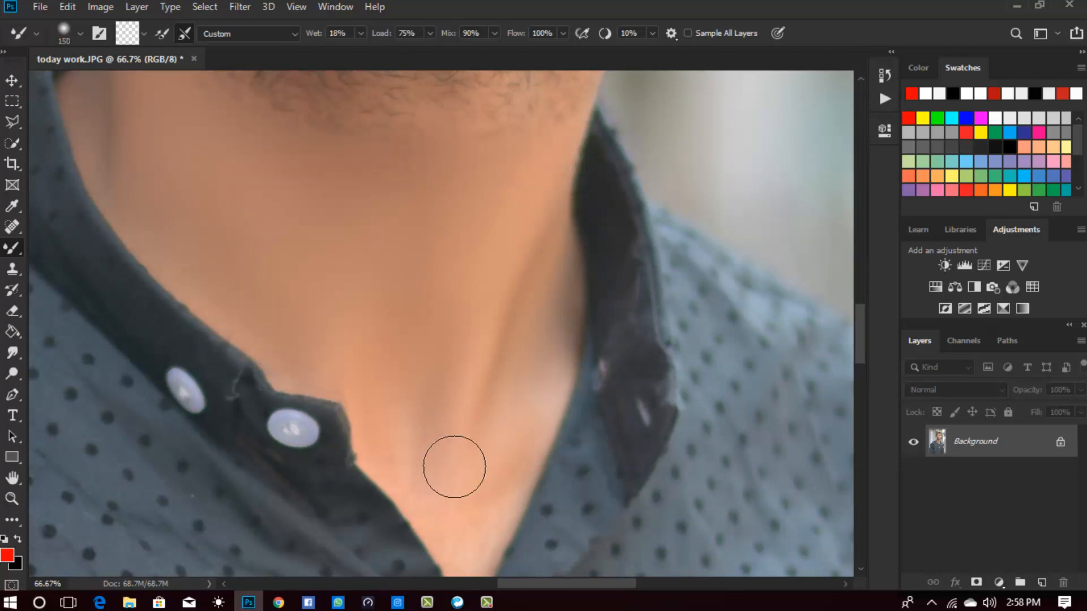
# - Blend away the stubble below the jaw on the fringe side, starting at Mixer Brush size 90
pyautogui.scroll(10, 487, 484)
pyautogui.press('[')
pyautogui.press('[')
pyautogui.press('[')
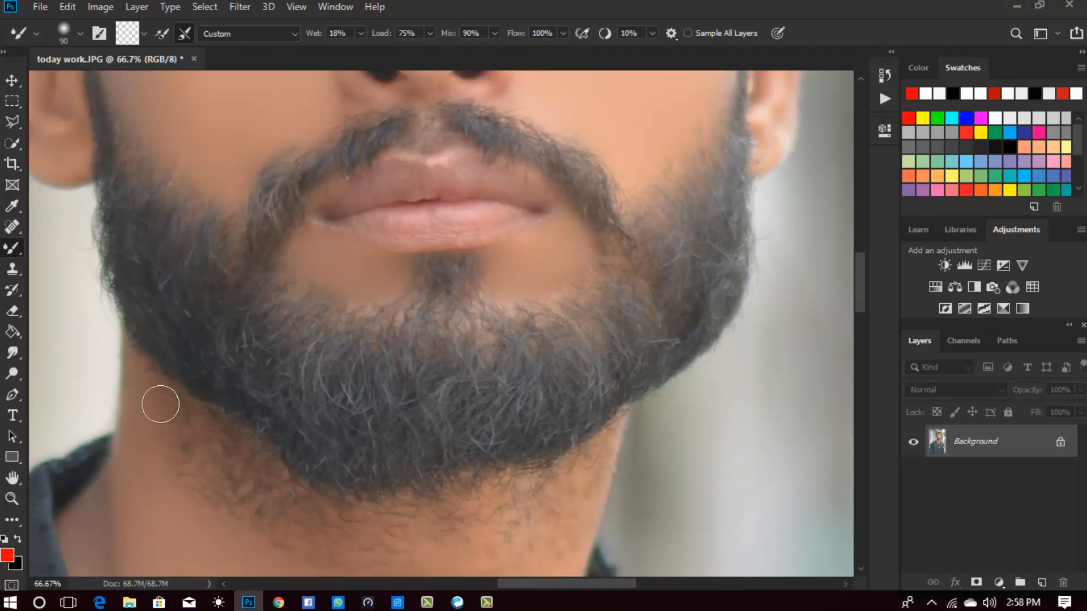
pyautogui.moveTo(194, 484); pyautogui.dragTo(194, 465)
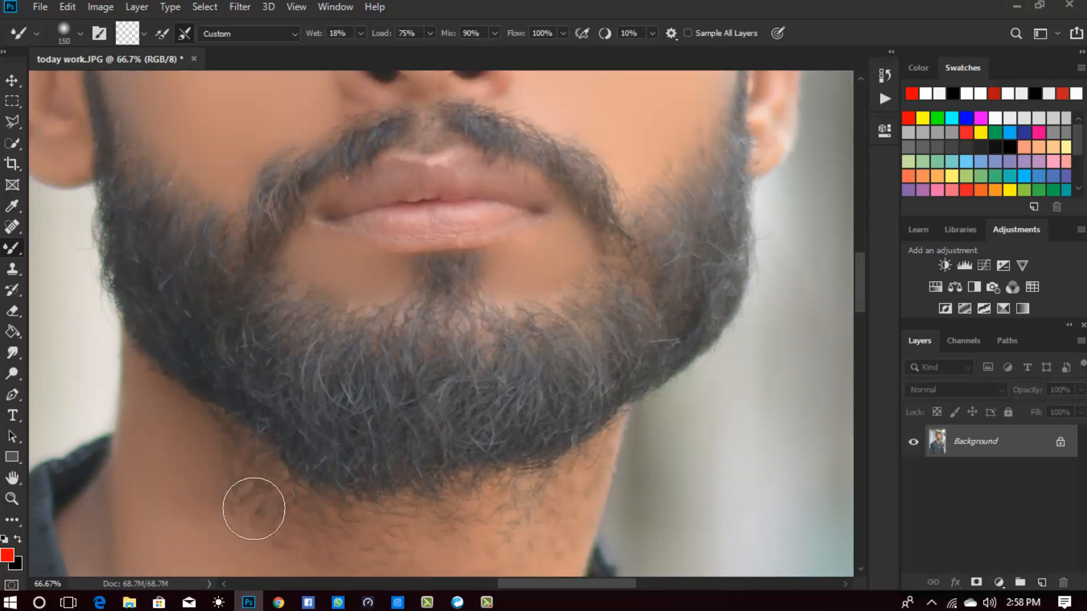
# - Soften the stubble across the neck below the chin with Mixer Brush sizes 100 and 200
pyautogui.scroll(1, 252, 509)
pyautogui.scroll(-3, 250, 511)
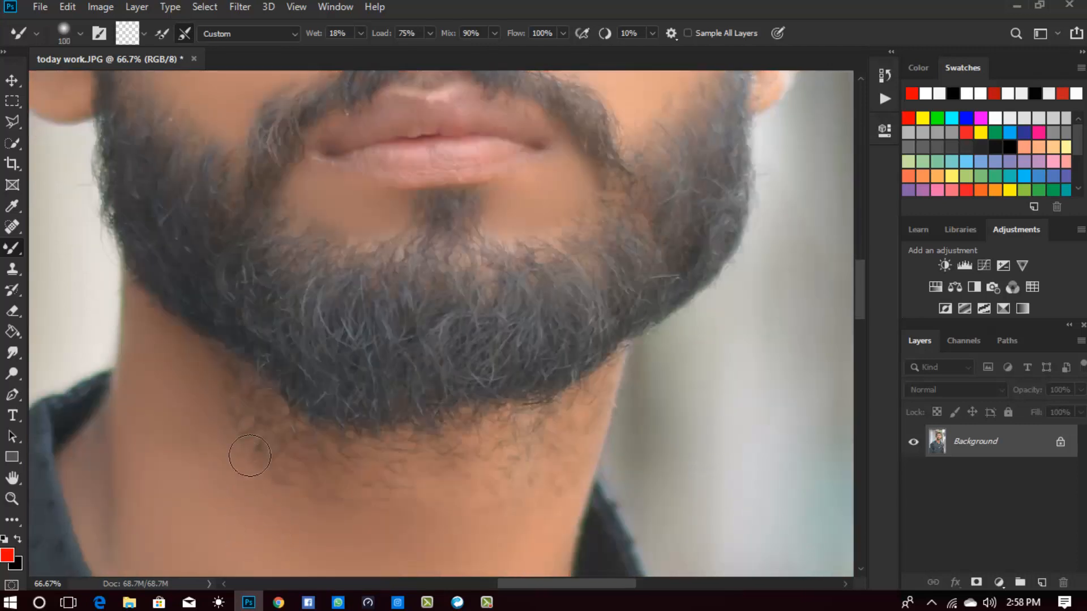
pyautogui.press(']')
pyautogui.scroll(-3, 236, 480)
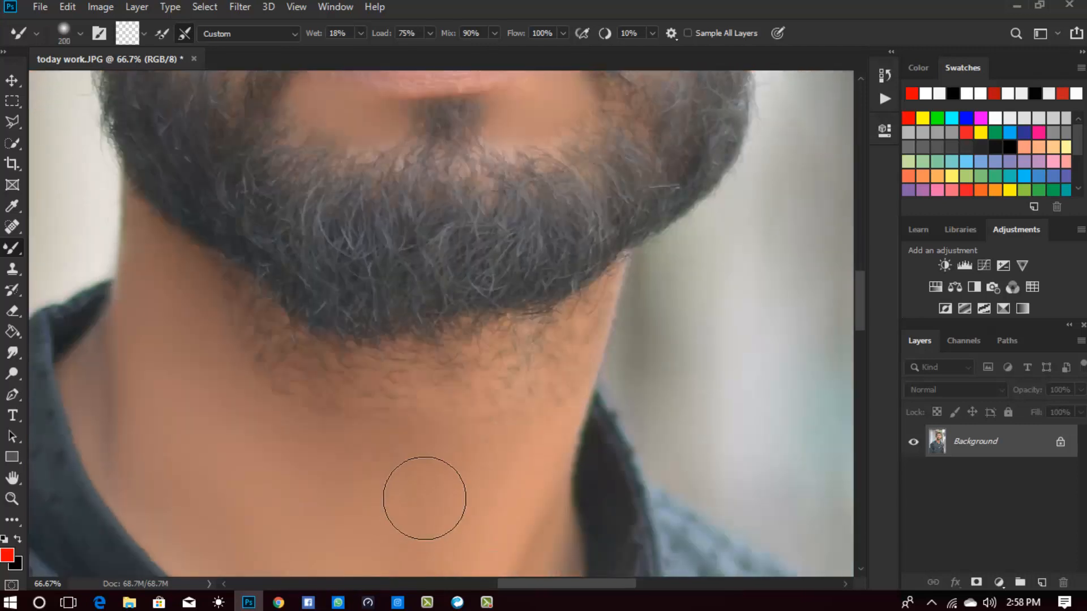
pyautogui.press('[')
pyautogui.press('[')
pyautogui.press(']')
pyautogui.press(']')
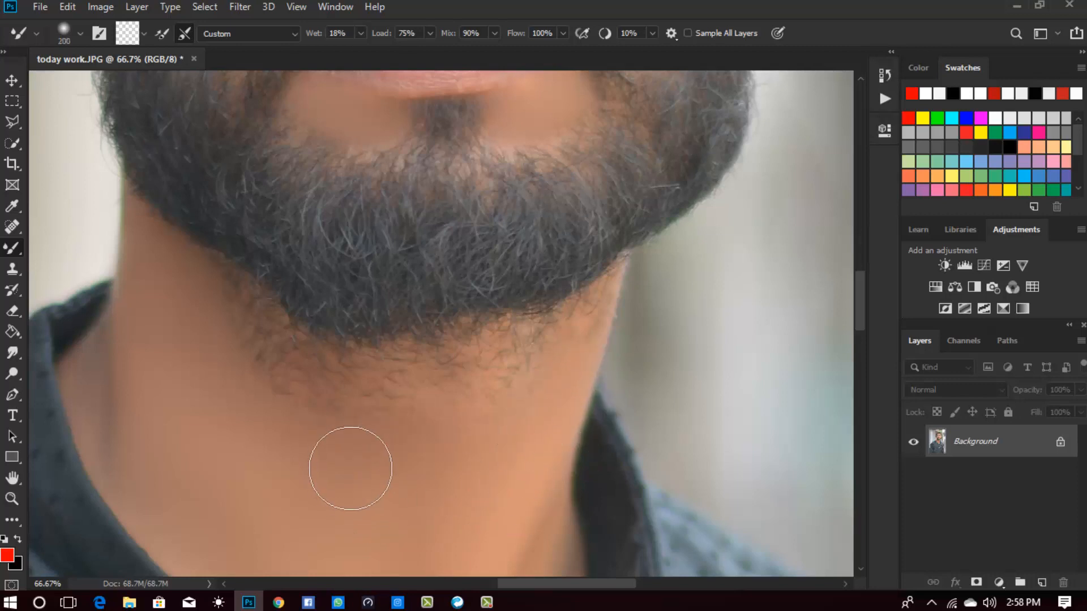
# - Fade the remaining neck stubble up to the beard's lower edge with Mixer Brush sizes 150 and 100
pyautogui.scroll(2, 272, 436)
pyautogui.press('[')
pyautogui.press('[')
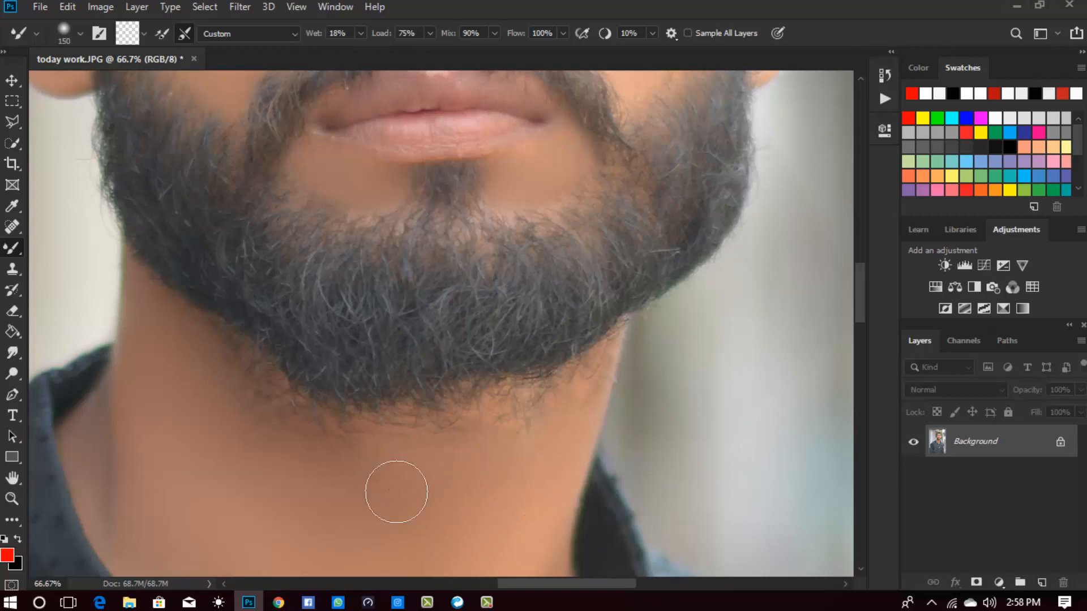
pyautogui.scroll(2, 254, 465)
pyautogui.press('[')
pyautogui.press('[')
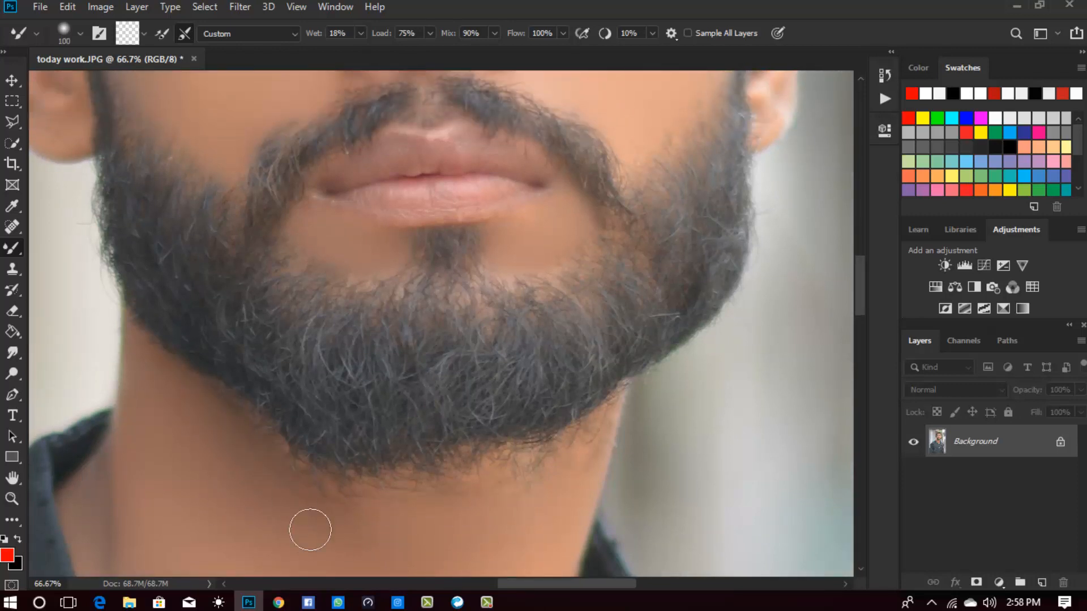
# - Clean the stray hairs along the beard's underside into the neck skin with Mixer Brush sizes 90 and 100
pyautogui.scroll(-2, 517, 519)
pyautogui.press('[')
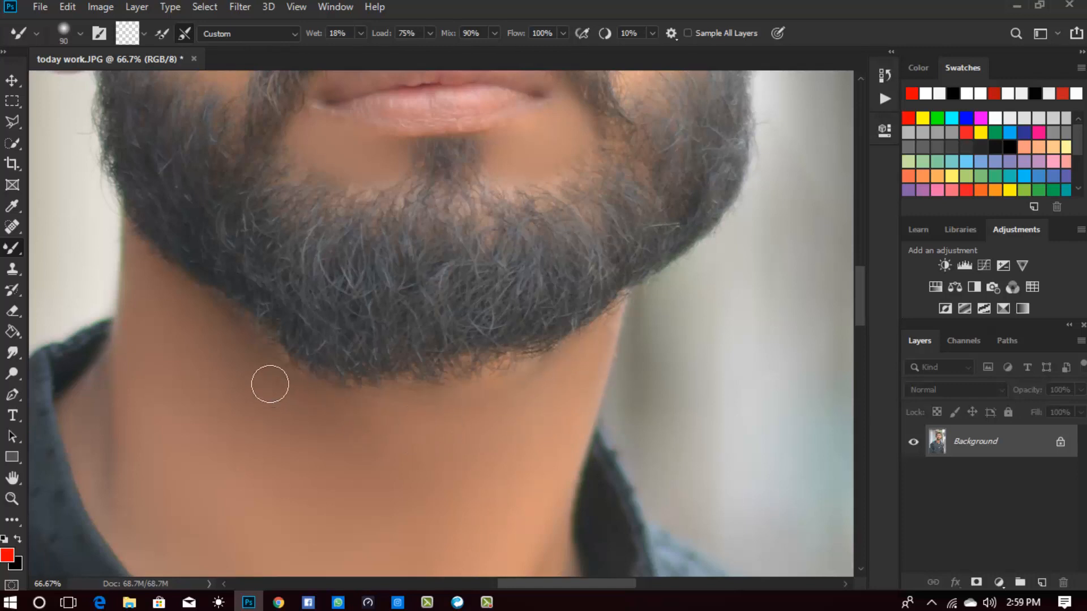
pyautogui.scroll(3, 360, 424)
pyautogui.scroll(-10, 237, 420)
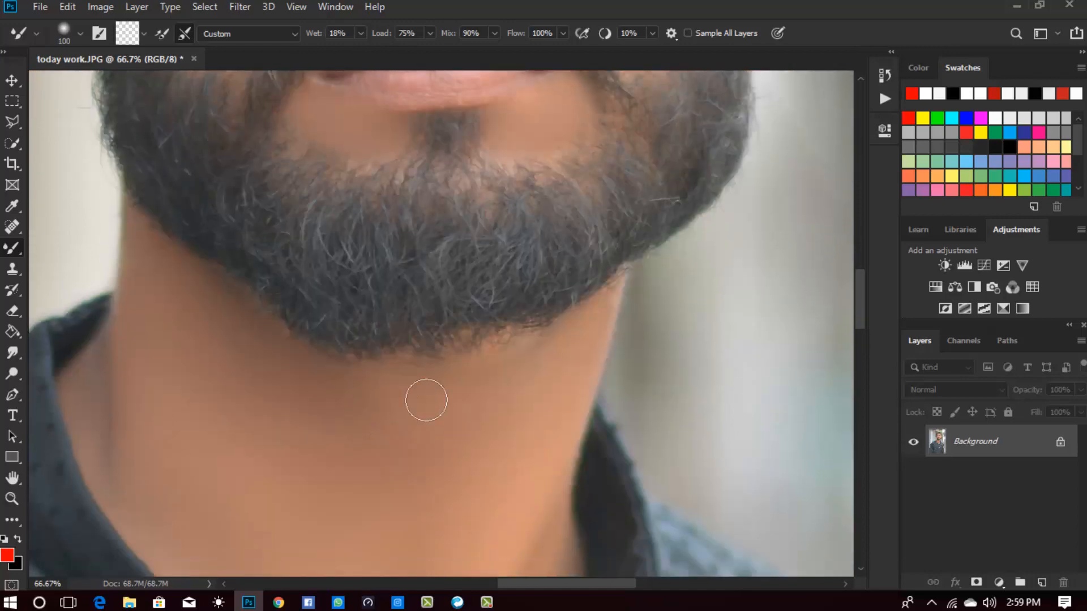
pyautogui.press(']')
# - Examine the retouched skin on the whole portrait and close up on the face and hair
pyautogui.click(12, 499)
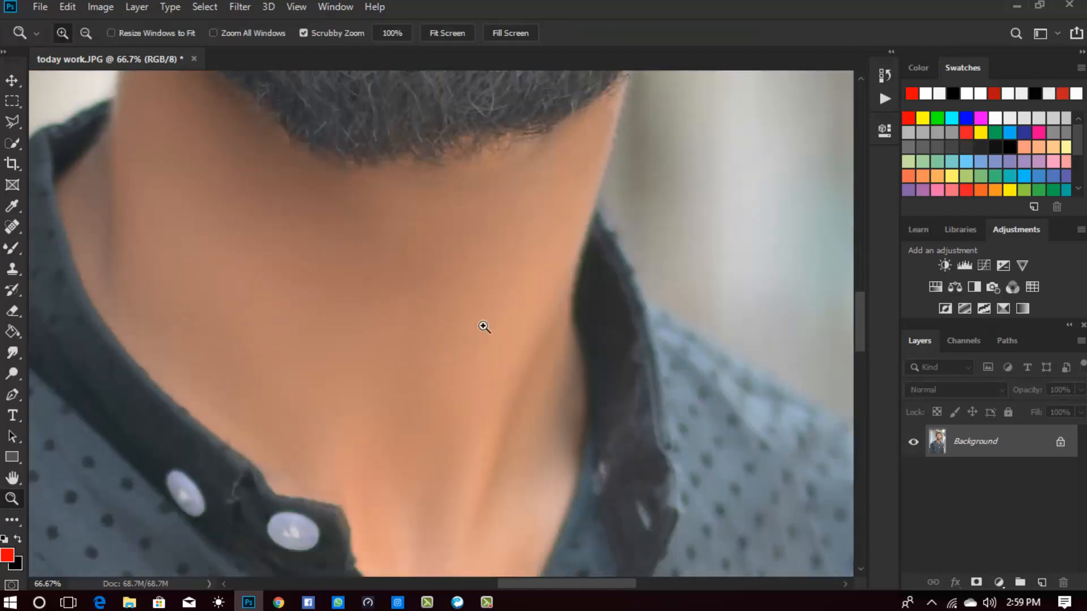
pyautogui.rightClick(484, 312)
pyautogui.click(503, 323)
pyautogui.moveTo(492, 218); pyautogui.dragTo(548, 269)
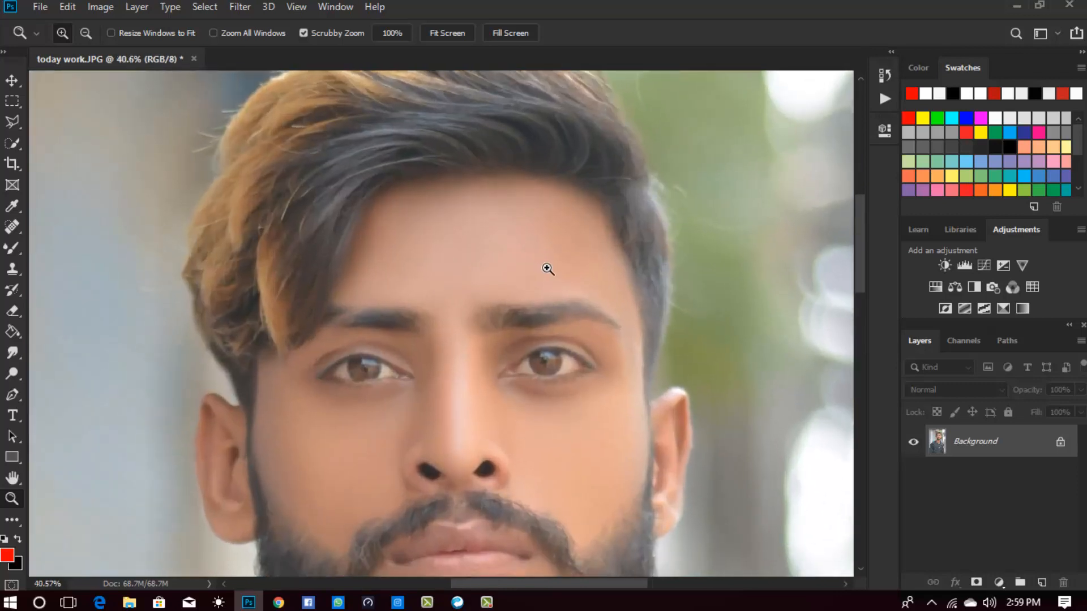
pyautogui.click(12, 247)
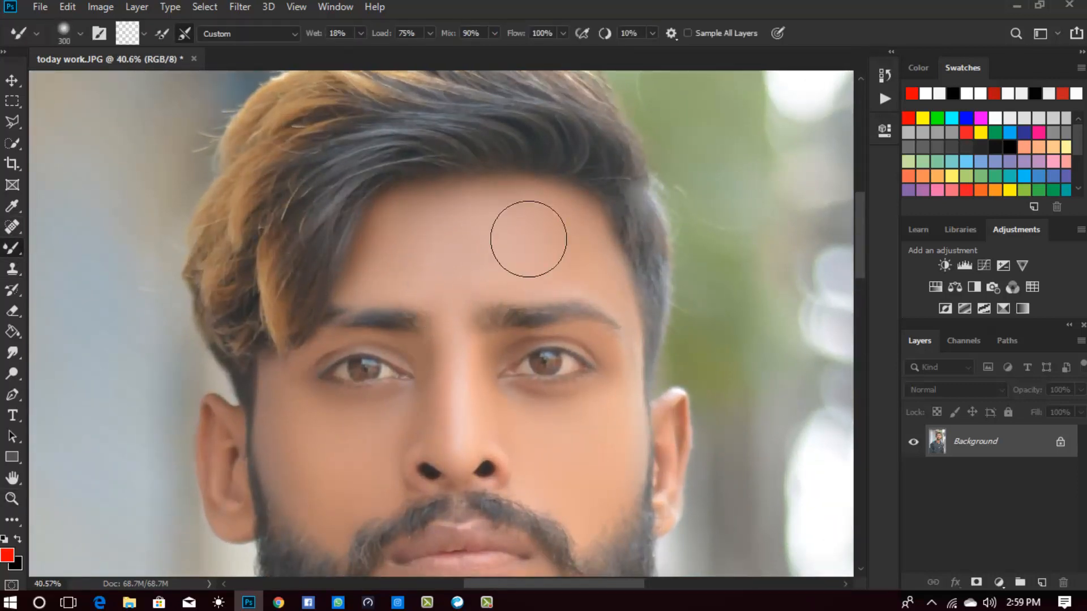
pyautogui.scroll(-3, 461, 267)
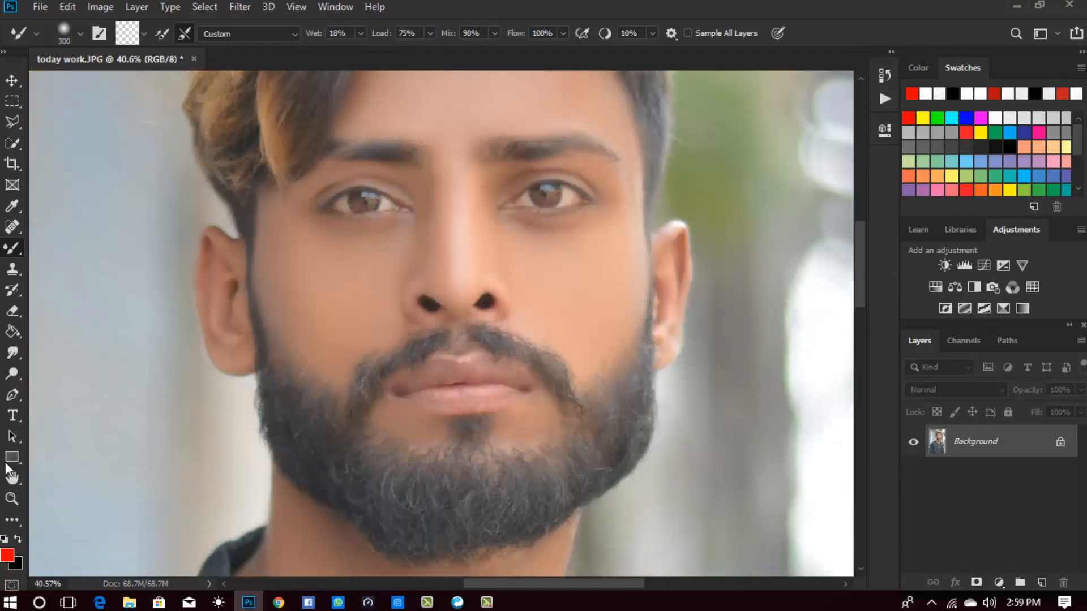
pyautogui.click(12, 499)
pyautogui.rightClick(467, 293)
pyautogui.click(482, 301)
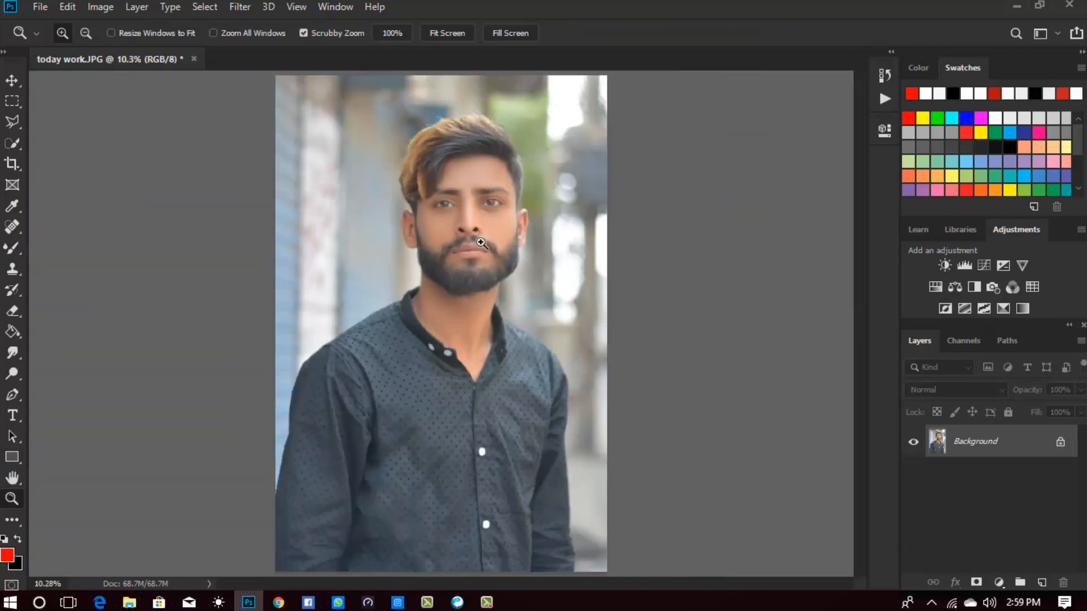
pyautogui.moveTo(532, 135); pyautogui.dragTo(577, 223)
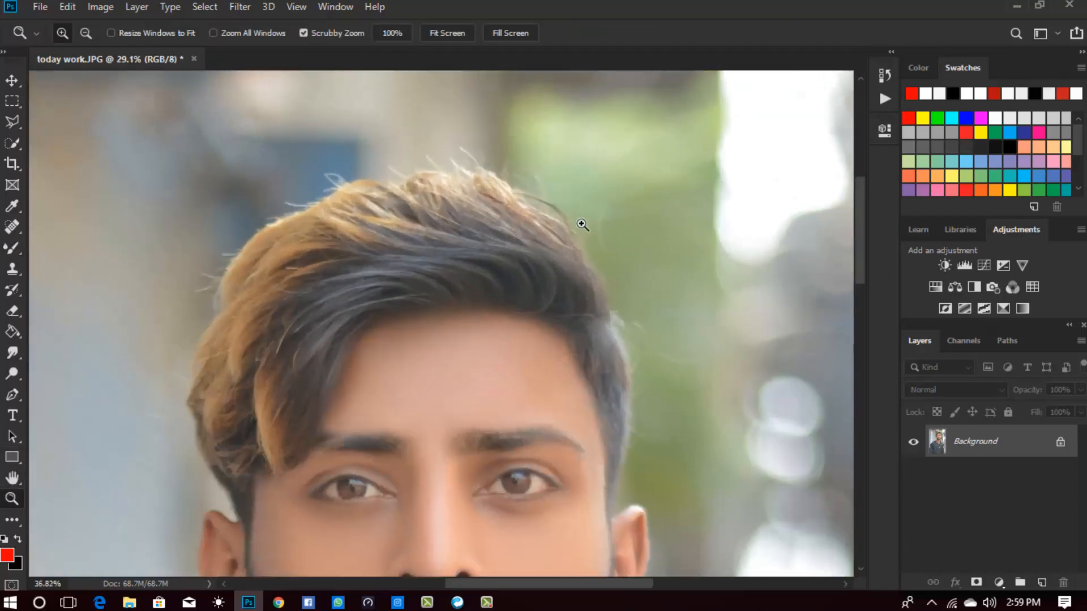
# - Open the Liquify filter and raise the top of the hair with the Forward Warp tool at size 900
pyautogui.click(237, 7)
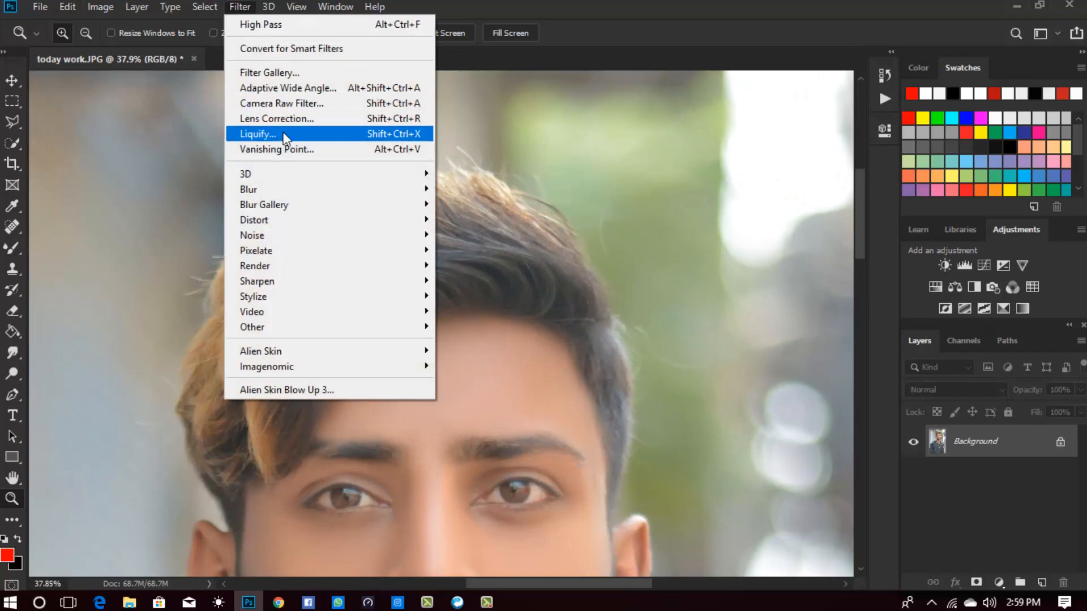
pyautogui.click(403, 134)
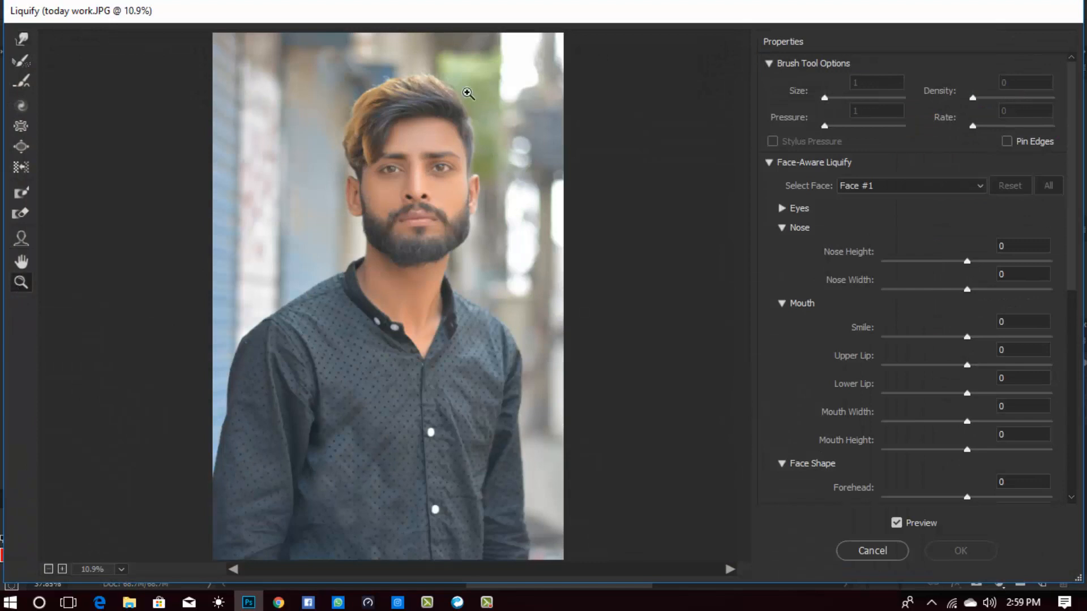
pyautogui.click(468, 93)
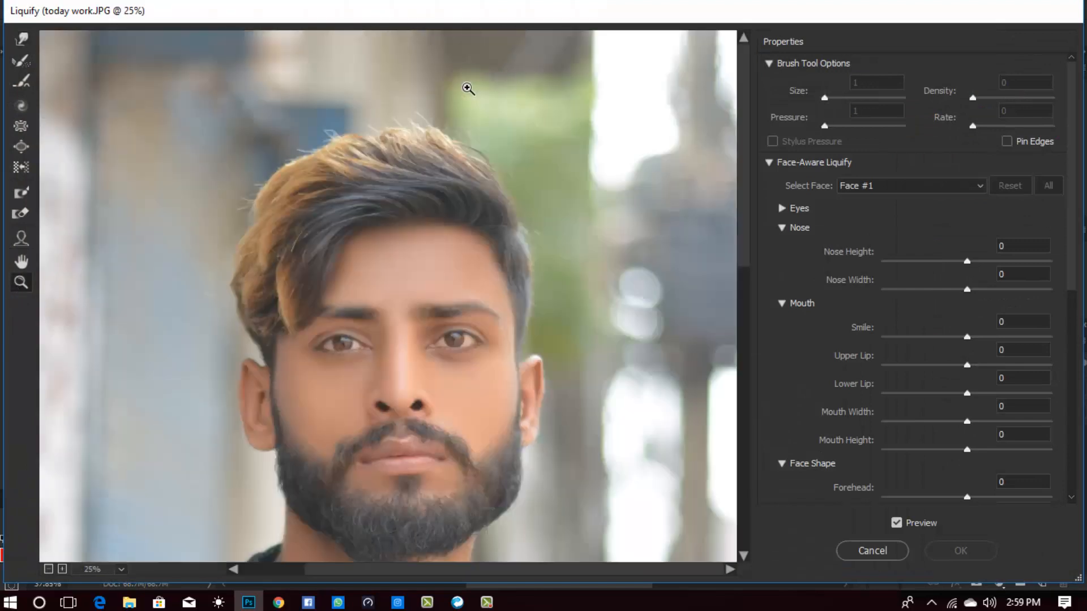
pyautogui.click(19, 32)
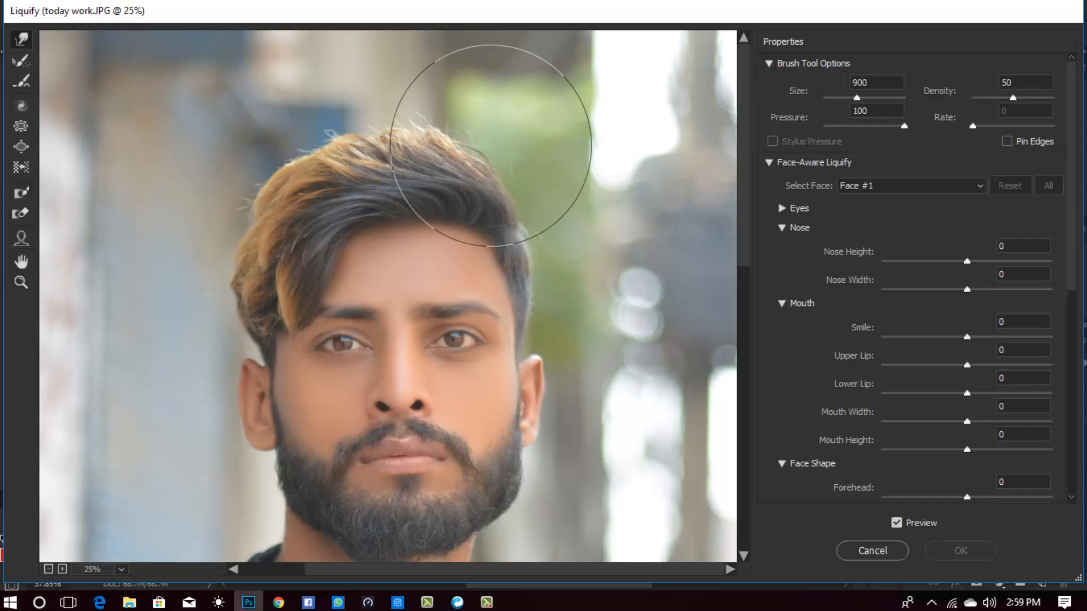
pyautogui.moveTo(504, 127)
pyautogui.mouseDown()
pyautogui.moveTo(428, 150)
pyautogui.moveTo(421, 129)
pyautogui.moveTo(357, 155)
pyautogui.moveTo(347, 140)
pyautogui.moveTo(291, 183)
pyautogui.mouseUp()
# - Push the hair on the fringe side outward and upward with the warp brush at size 1000
pyautogui.press(']')
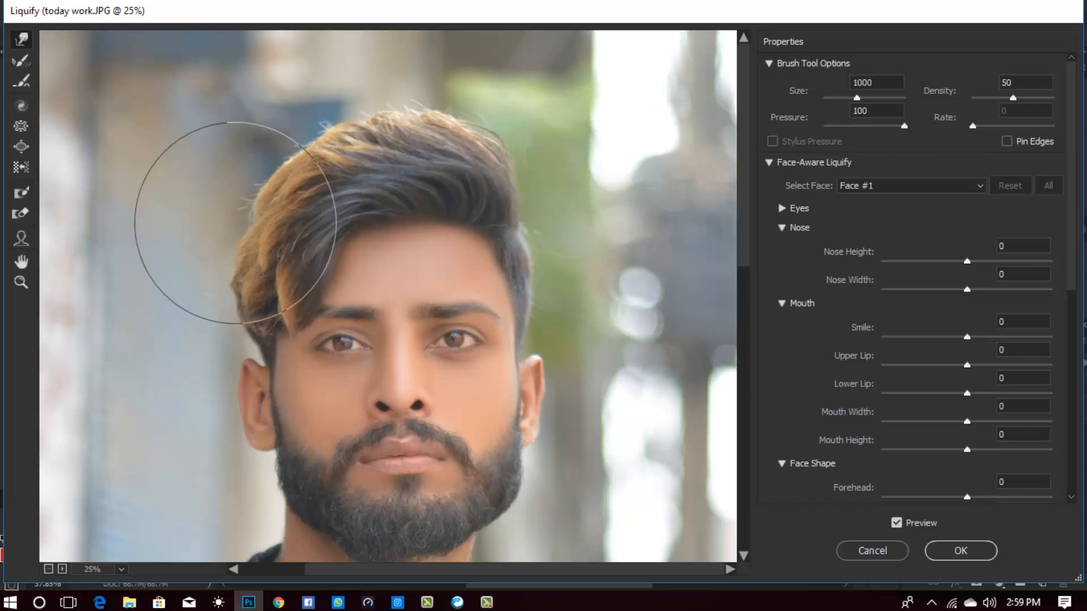
pyautogui.moveTo(248, 223); pyautogui.dragTo(233, 216)
pyautogui.moveTo(283, 158); pyautogui.dragTo(274, 143)
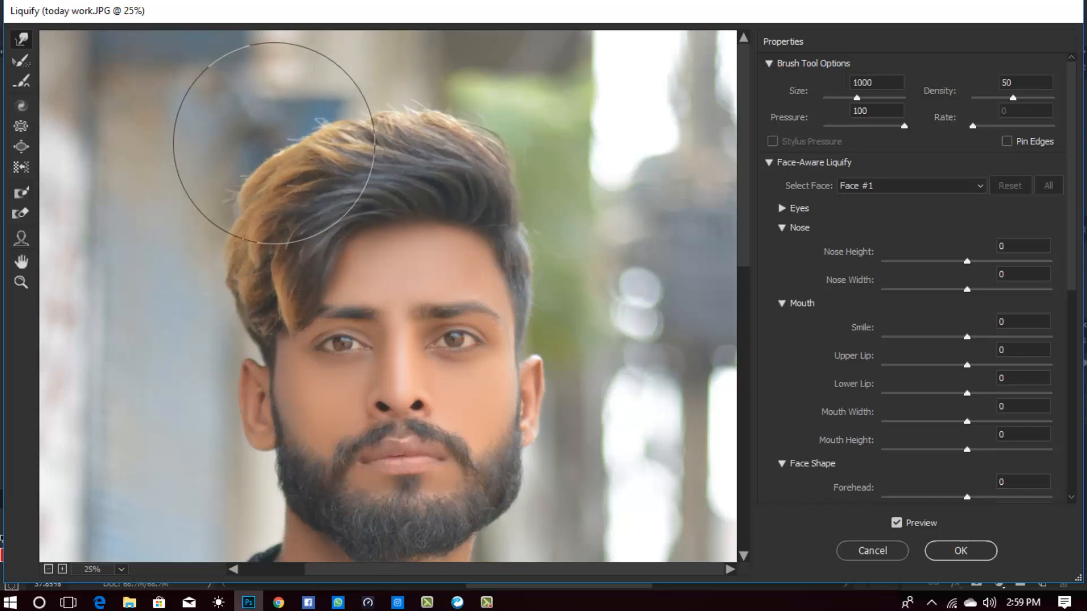
# - Lift and round the hair crown opposite the fringe with warp brush sizes 800 and 500
pyautogui.press('[')
pyautogui.press('[')
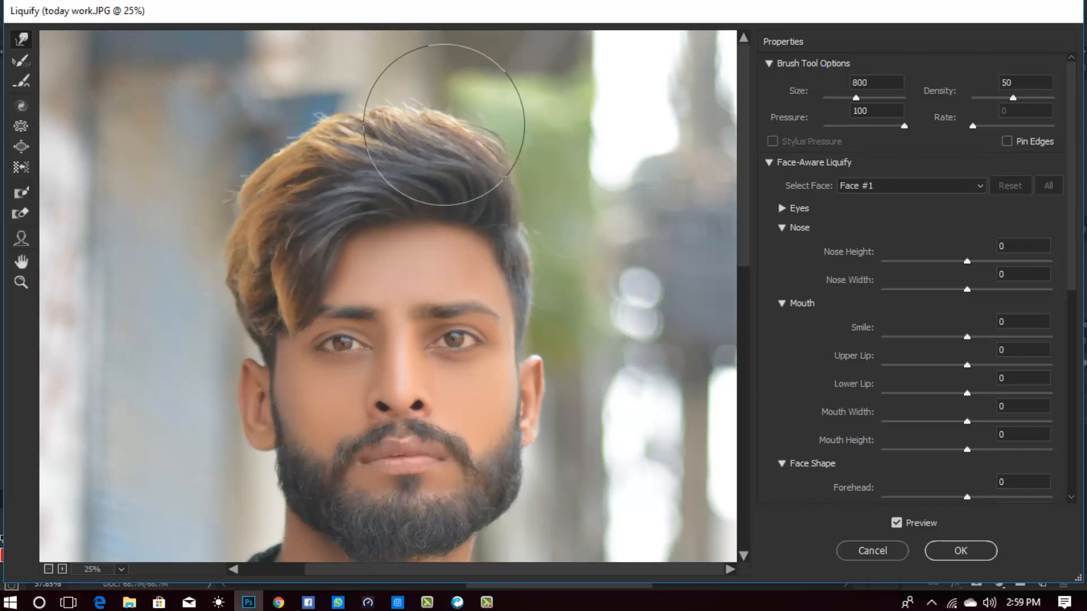
pyautogui.moveTo(471, 133); pyautogui.dragTo(474, 126)
pyautogui.press('[')
pyautogui.press('[')
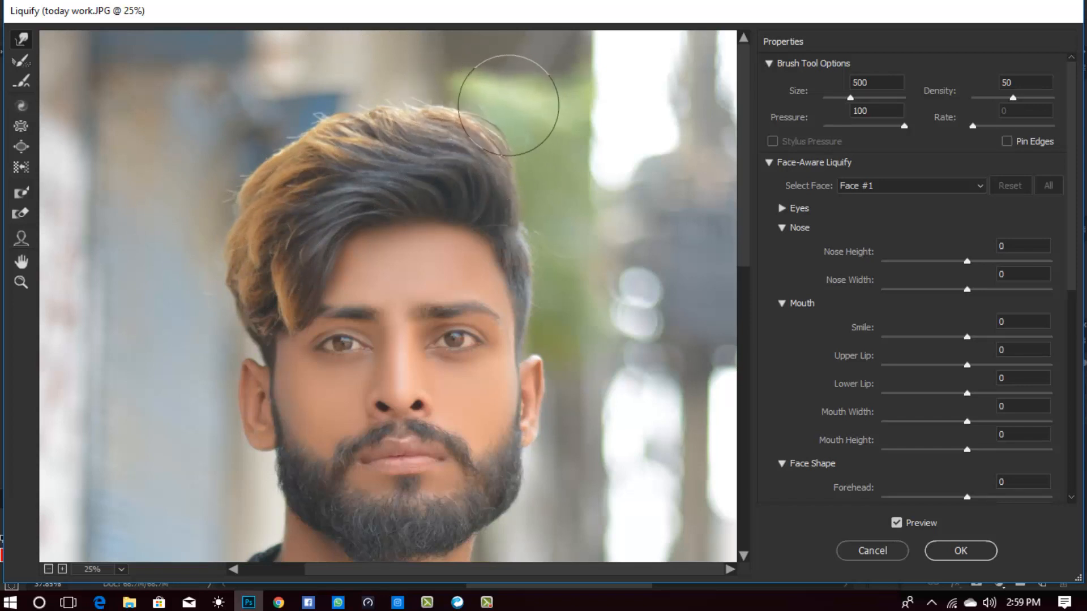
# - Widen the hair at the side of the fringe with the warp brush, going from size 800 to 500
pyautogui.press(']')
pyautogui.press(']')
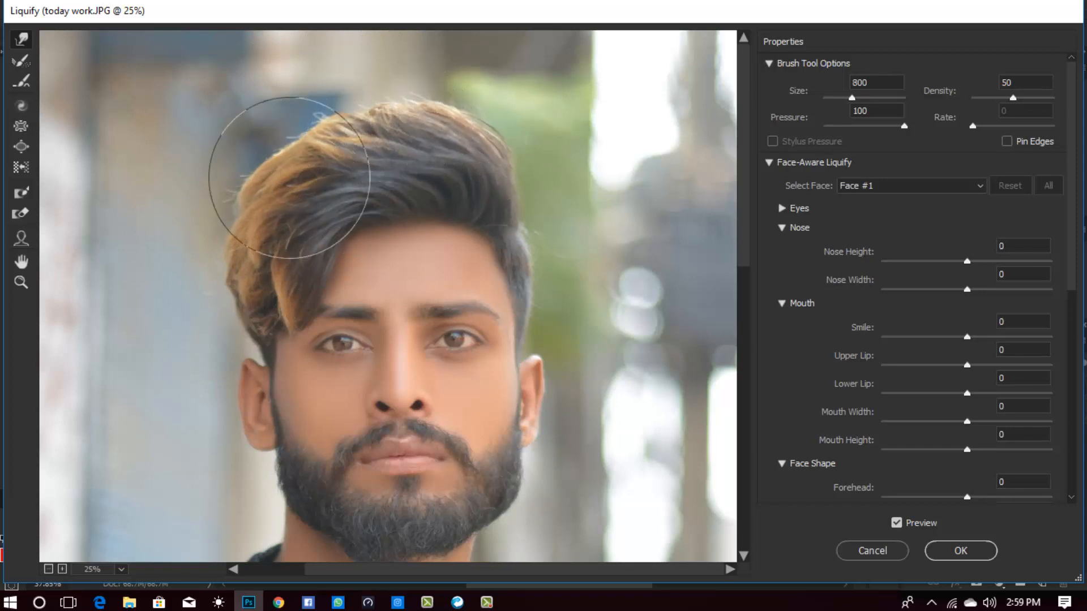
pyautogui.press('[')
pyautogui.press('[')
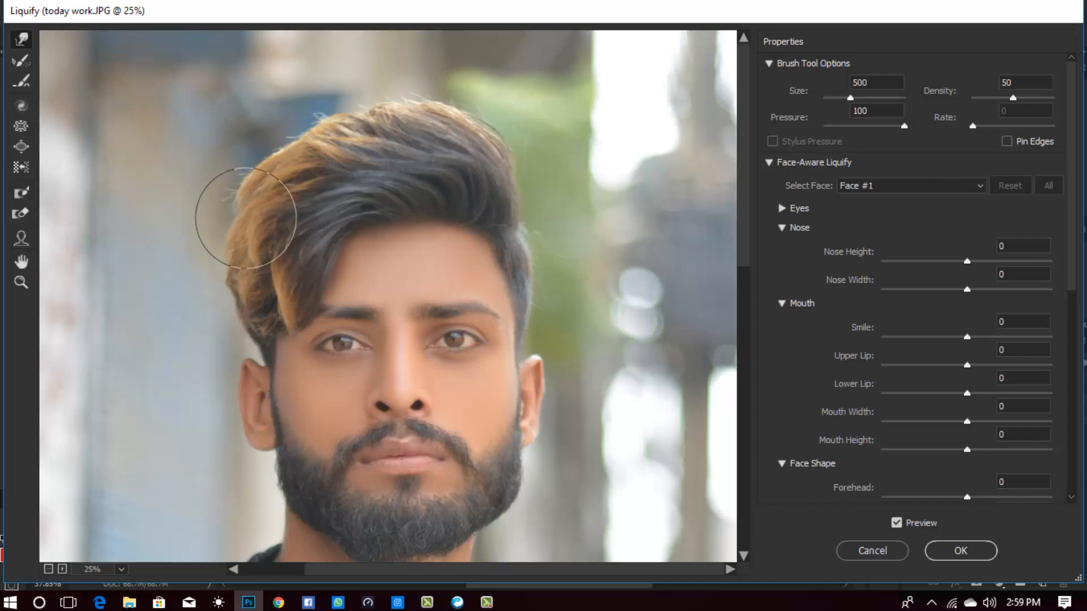
pyautogui.moveTo(245, 249); pyautogui.dragTo(230, 250)
# - Enlarge the warp brush and add volume to the upper hair outline on the fringe side
pyautogui.press(']')
pyautogui.press(']')
pyautogui.press(']')
pyautogui.moveTo(360, 122); pyautogui.dragTo(359, 116)
pyautogui.press('[')
pyautogui.press('[')
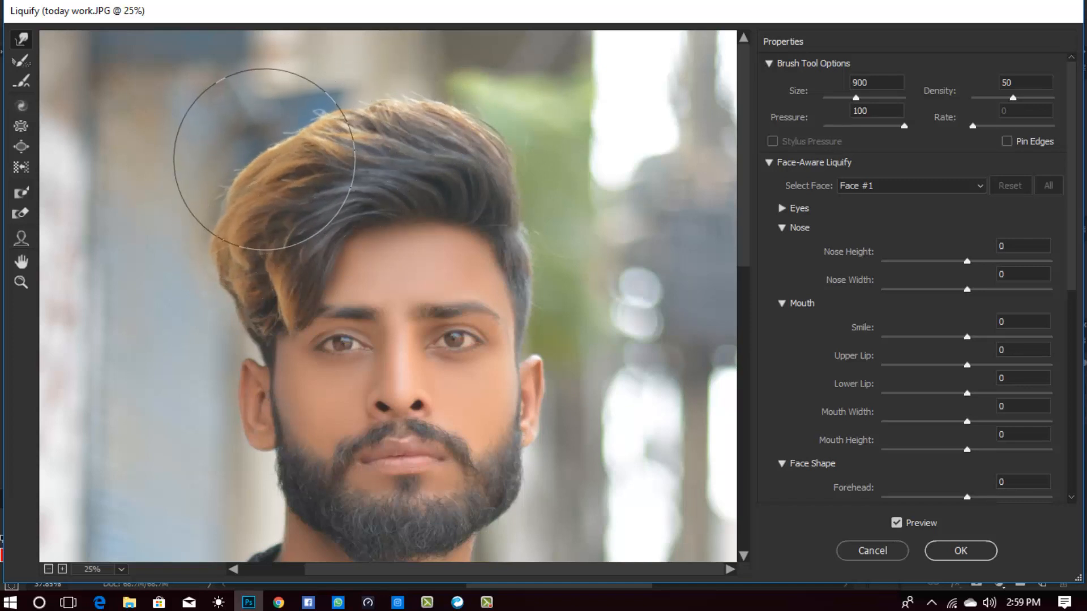
# - Even out the notch in the hair outline above the fringe using warp brush sizes 600 and 900
pyautogui.press('[')
pyautogui.press('[')
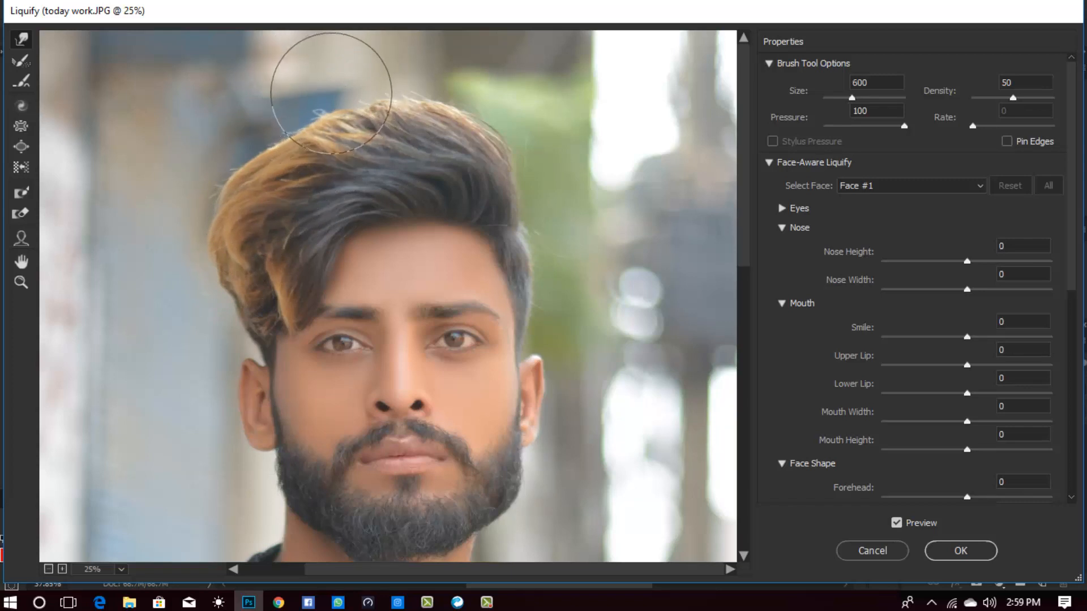
pyautogui.press(']')
pyautogui.press(']')
pyautogui.press(']')
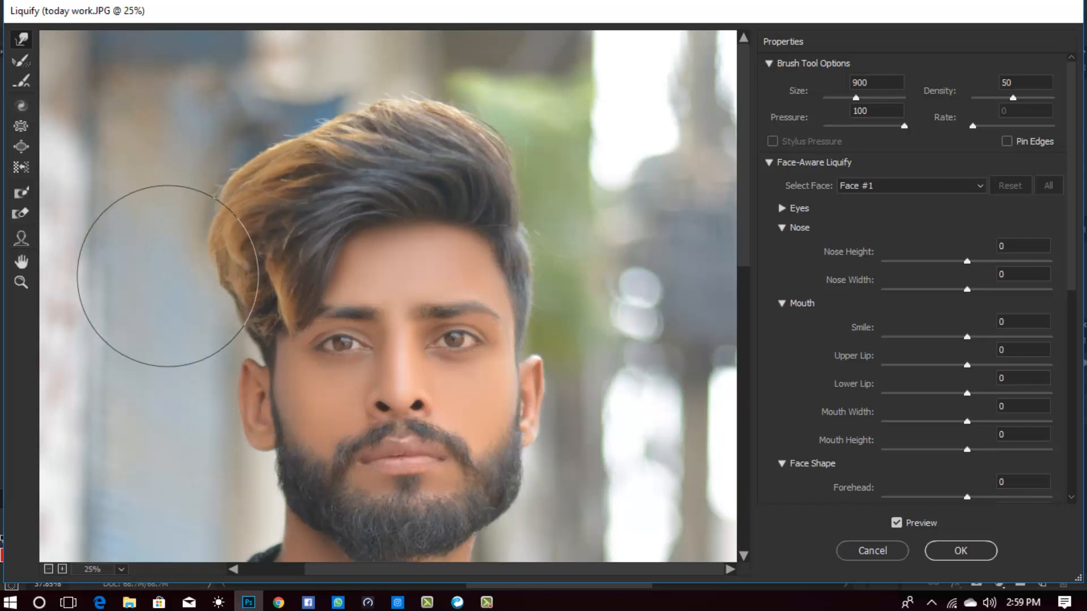
# - Smooth the stray tufts along the top of the hair crown with warp brush sizes 600 and 400
pyautogui.press('[')
pyautogui.press('[')
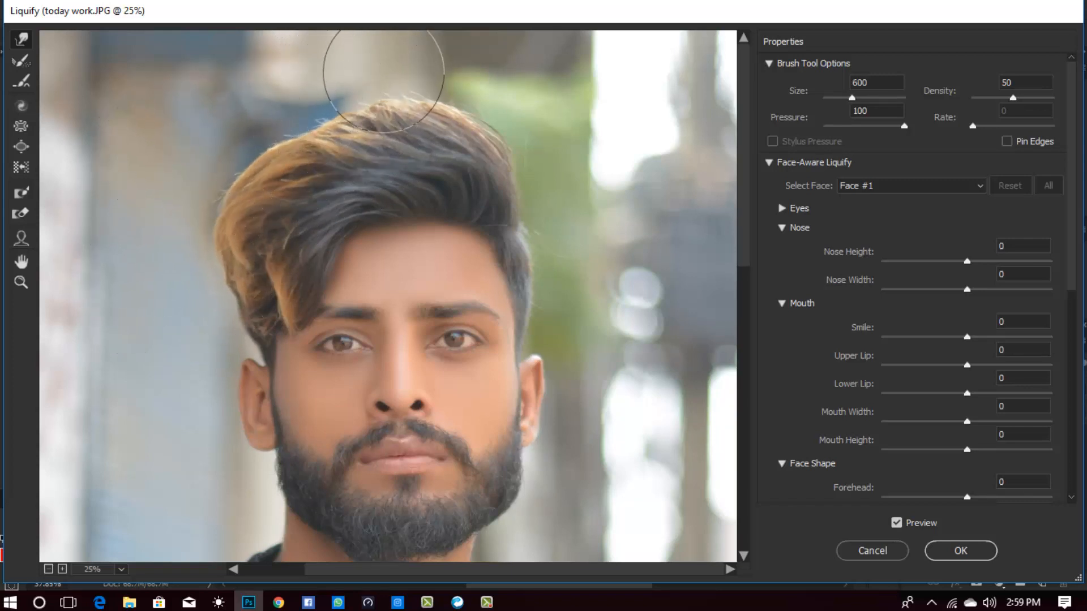
pyautogui.press('[')
pyautogui.press('[')
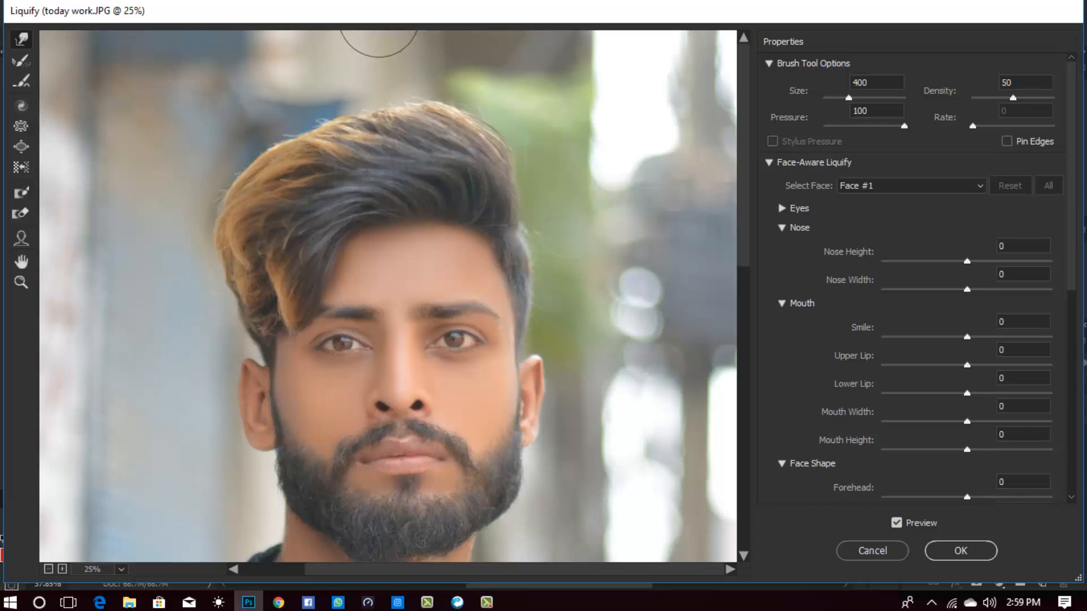
# - Round the upper hair outline opposite the fringe with the warp brush, going from size 600 up and down to 400
pyautogui.press(']')
pyautogui.press(']')
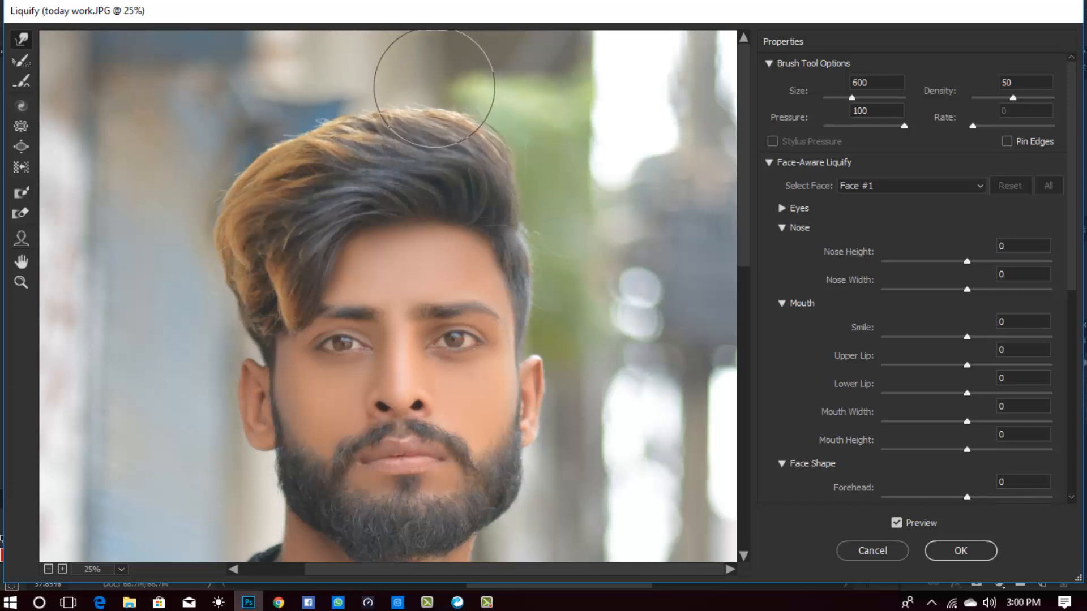
pyautogui.press(']')
pyautogui.moveTo(482, 131)
pyautogui.mouseDown()
pyautogui.moveTo(496, 113)
pyautogui.moveTo(432, 97)
pyautogui.moveTo(423, 120)
pyautogui.mouseUp()
pyautogui.press('[')
pyautogui.press('[')
pyautogui.press('[')
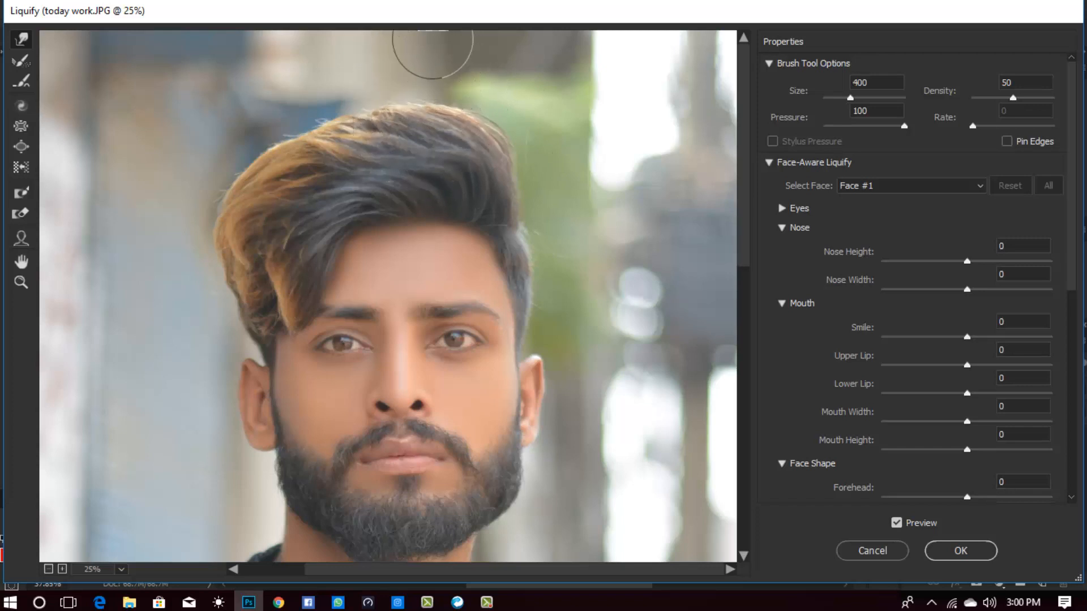
# - Compare the reshaped hair with the original by toggling the Liquify preview
pyautogui.press('p')
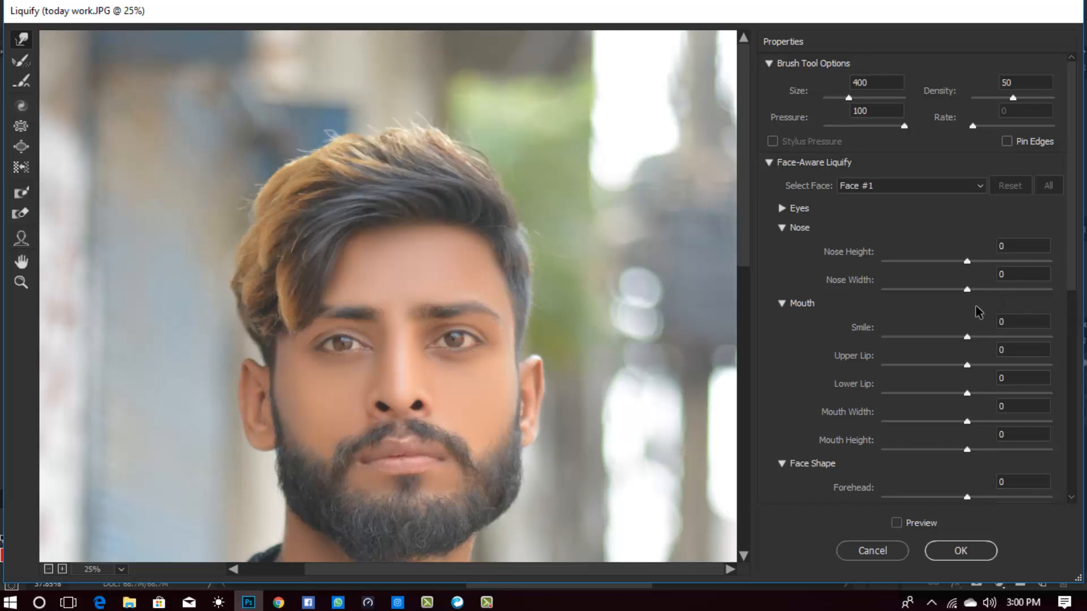
pyautogui.press('p')
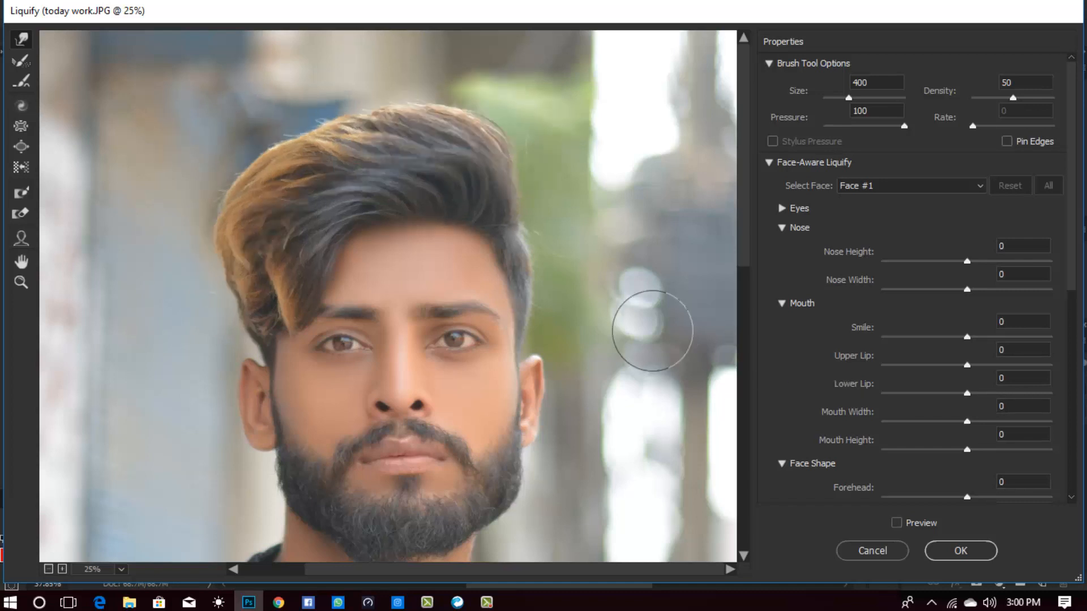
pyautogui.scroll(-3, 652, 331)
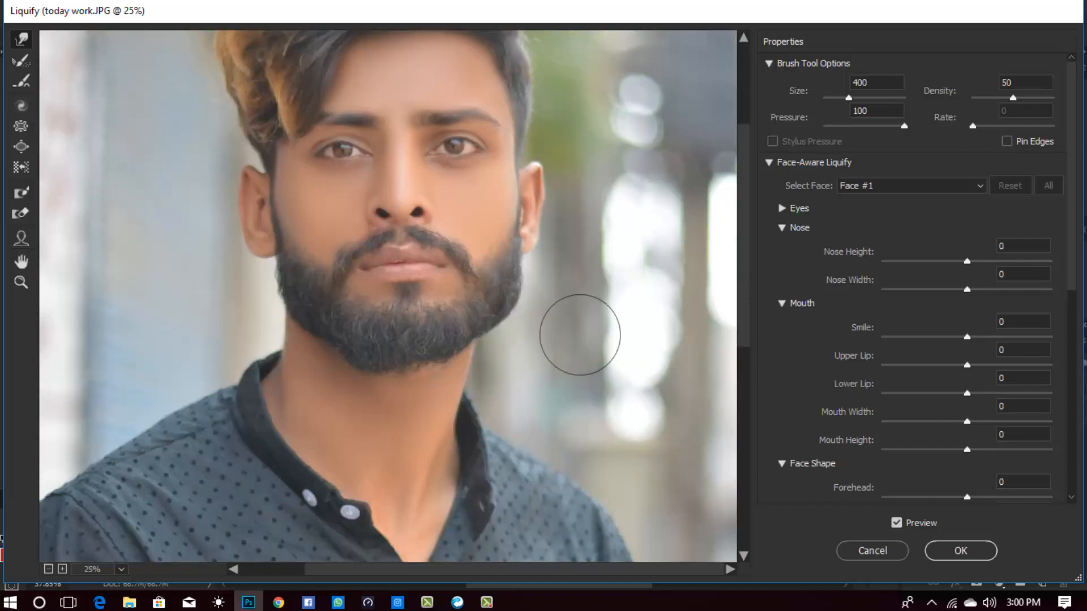
pyautogui.press('p')
pyautogui.press('p')
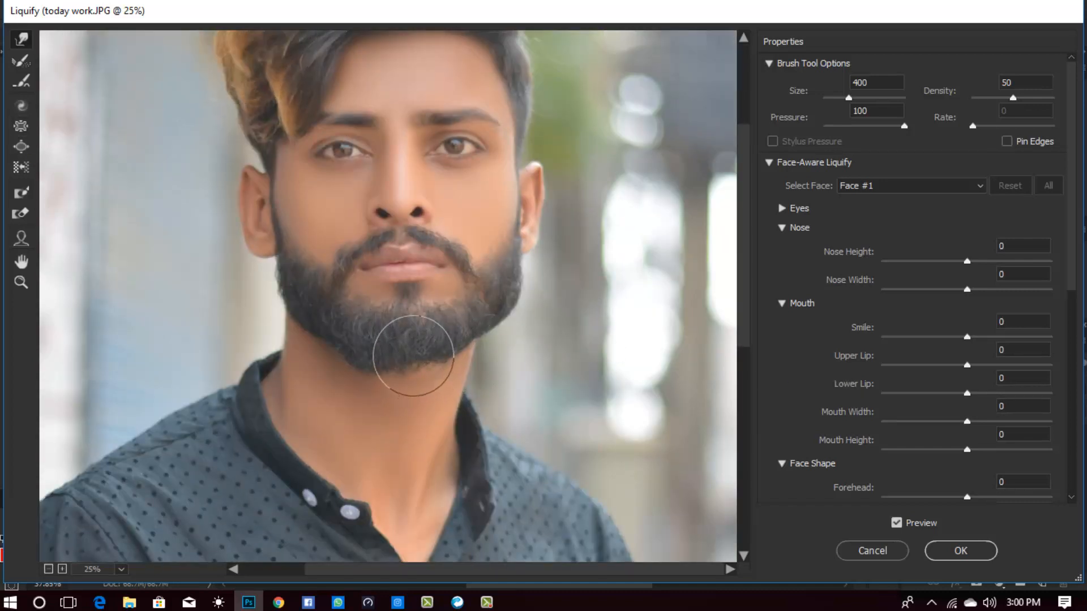
# - Reshape the beard's lower edge under the chin into a rounder outline with warp brush sizes 250 and 200
pyautogui.press('[')
pyautogui.press('[')
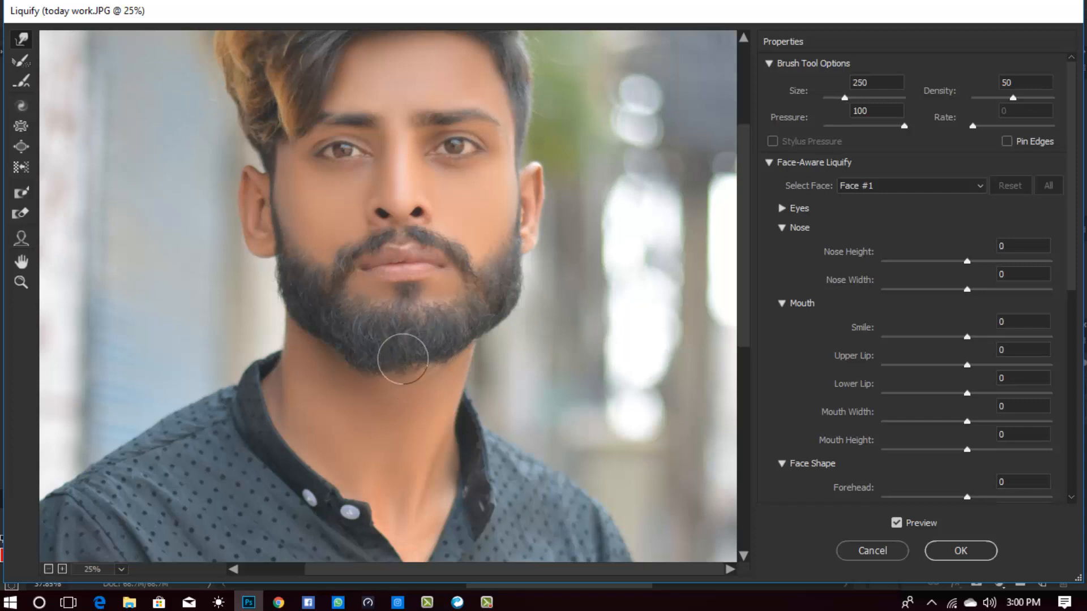
pyautogui.press('p')
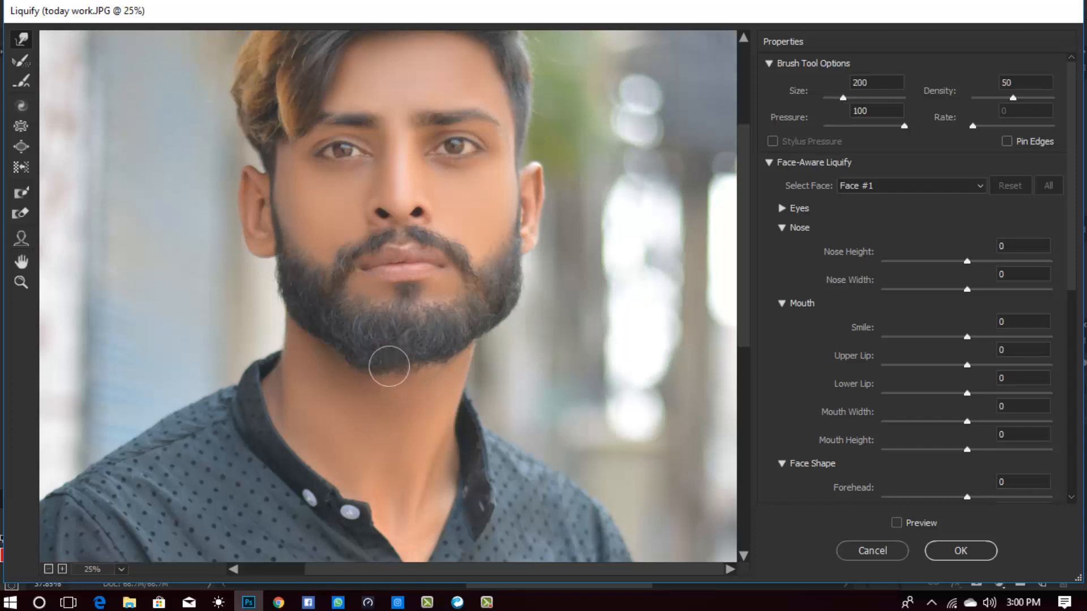
pyautogui.press('p')
pyautogui.press('[')
pyautogui.press(']')
pyautogui.press(']')
pyautogui.press('[')
pyautogui.press('[')
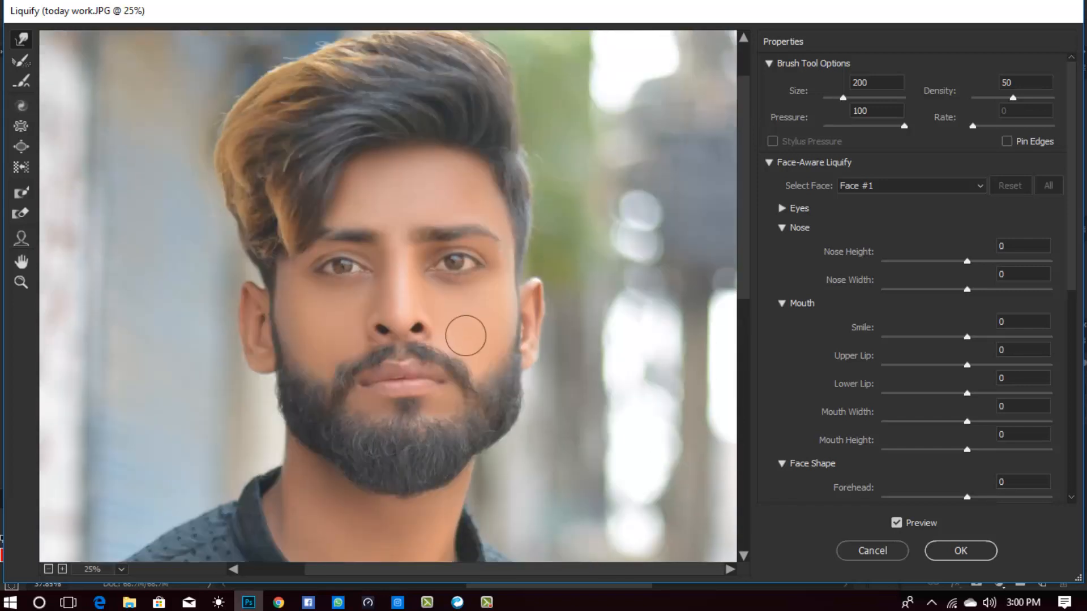
# - Enlarge the warp brush to 600, compare the reshaped beard and hair with the original, and apply the Liquify changes
pyautogui.scroll(2, 481, 337)
pyautogui.press(']')
pyautogui.press(']')
pyautogui.press(']')
pyautogui.press(']')
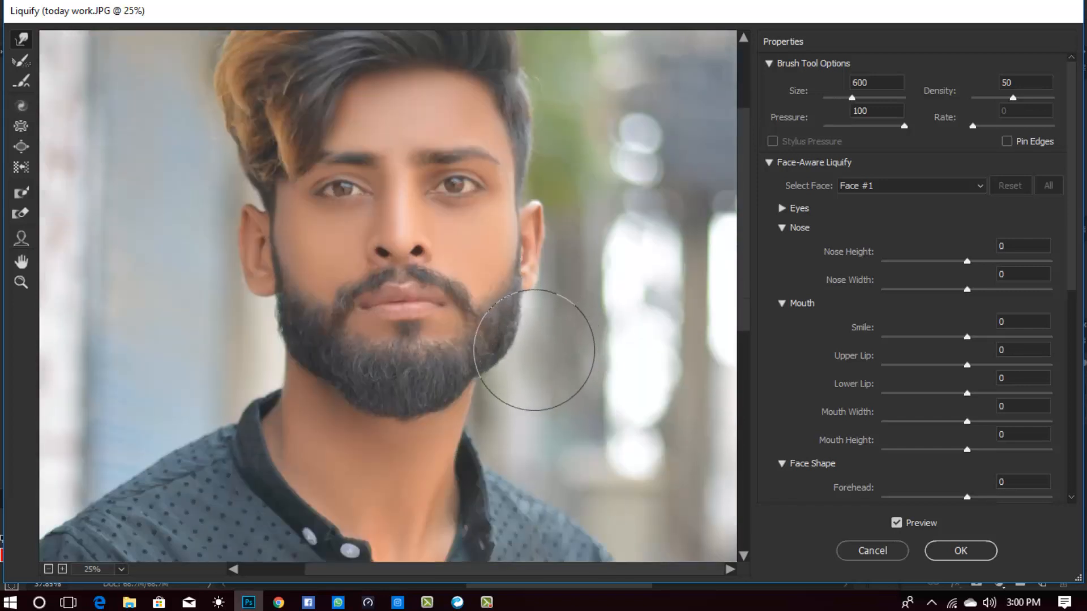
pyautogui.scroll(5, 567, 294)
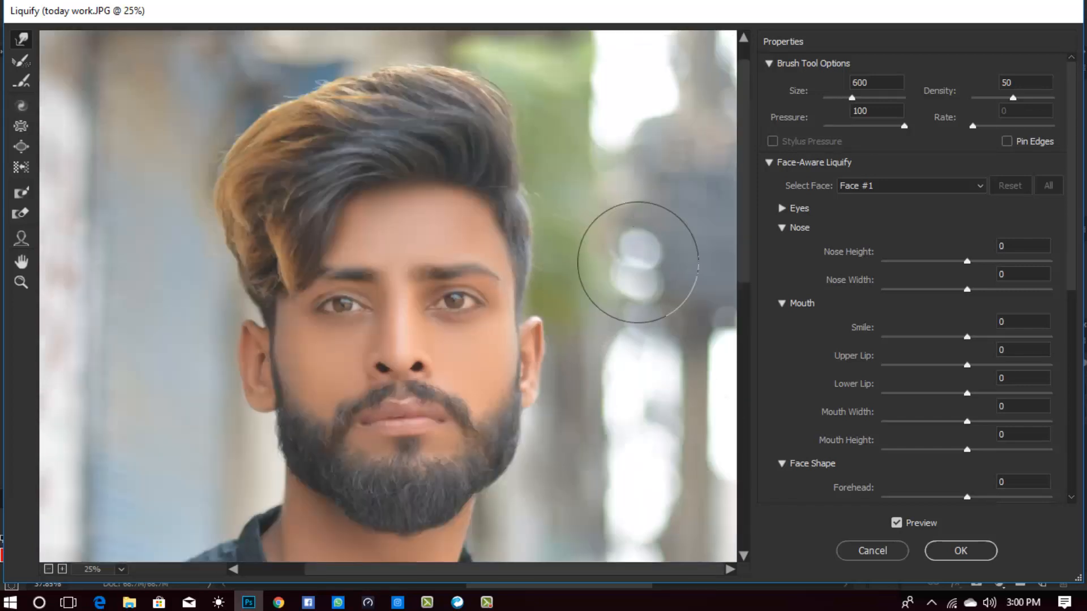
pyautogui.press('p')
pyautogui.press('p')
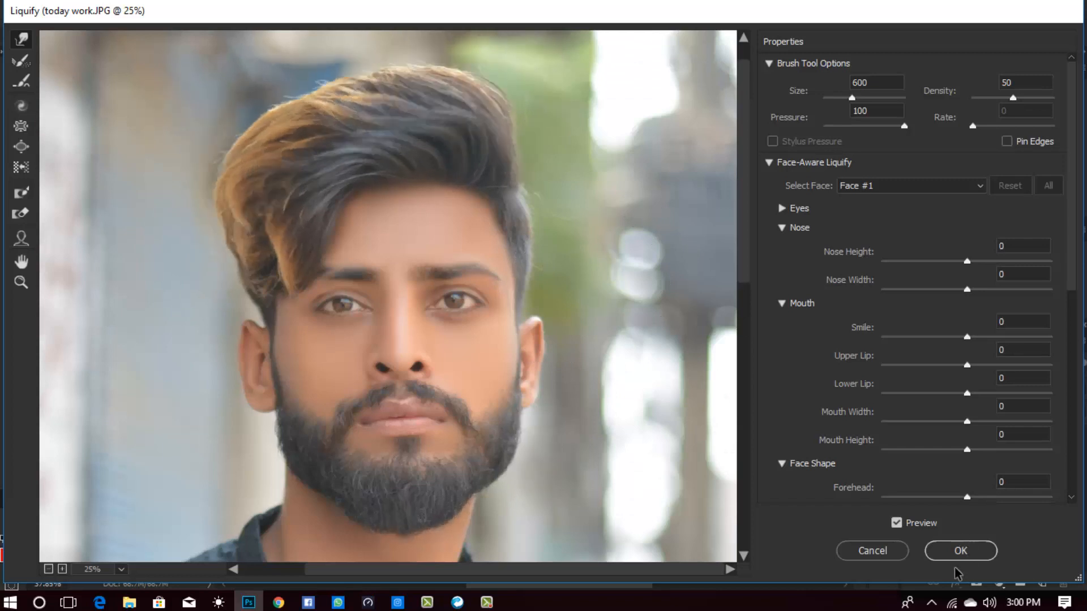
pyautogui.click(960, 551)
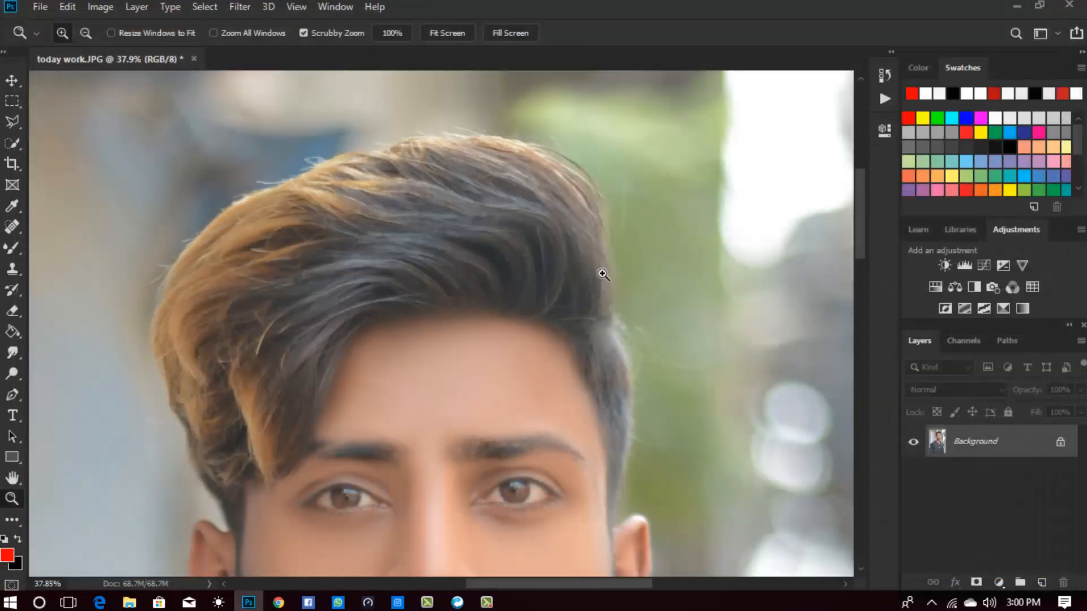
# - Check the whole portrait and duplicate the Background layer
pyautogui.rightClick(468, 338)
pyautogui.click(488, 338)
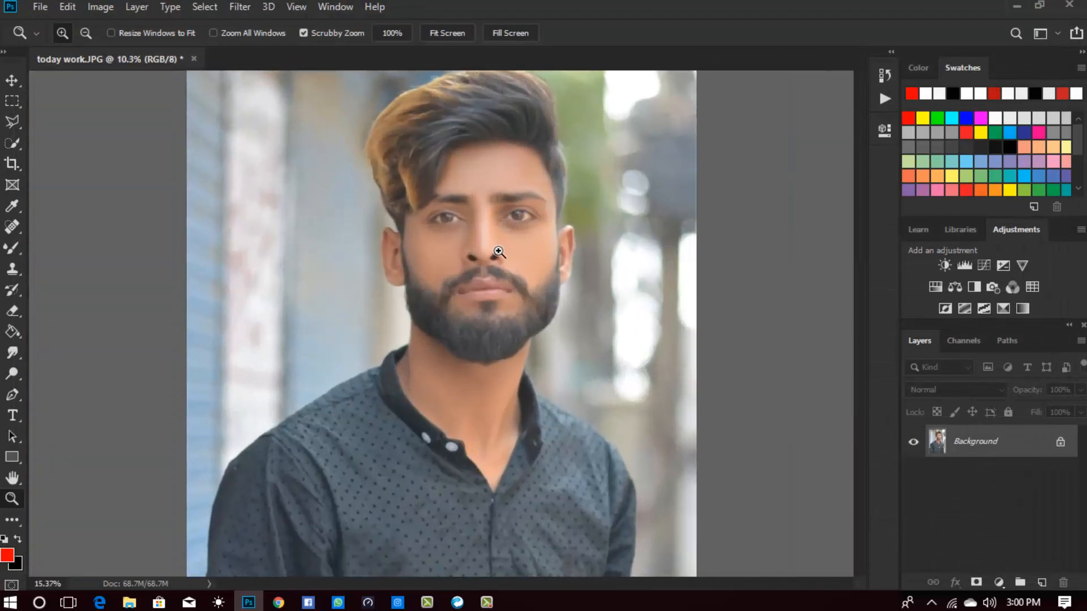
pyautogui.moveTo(542, 304); pyautogui.dragTo(533, 269)
pyautogui.scroll(2, 532, 269)
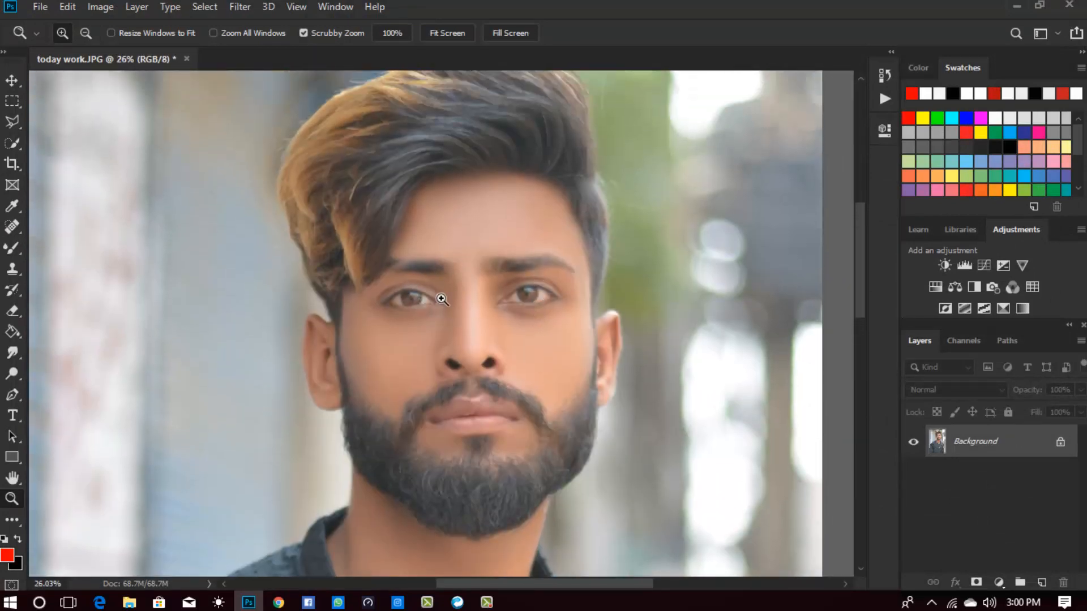
pyautogui.rightClick(489, 306)
pyautogui.click(525, 310)
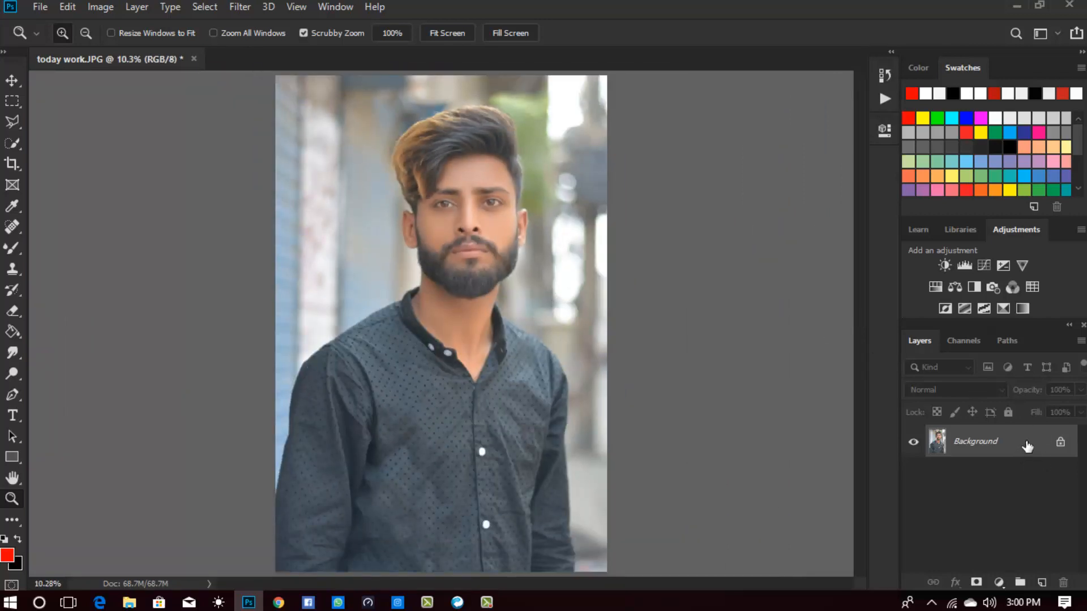
pyautogui.hotkey('ctrl', 'j')
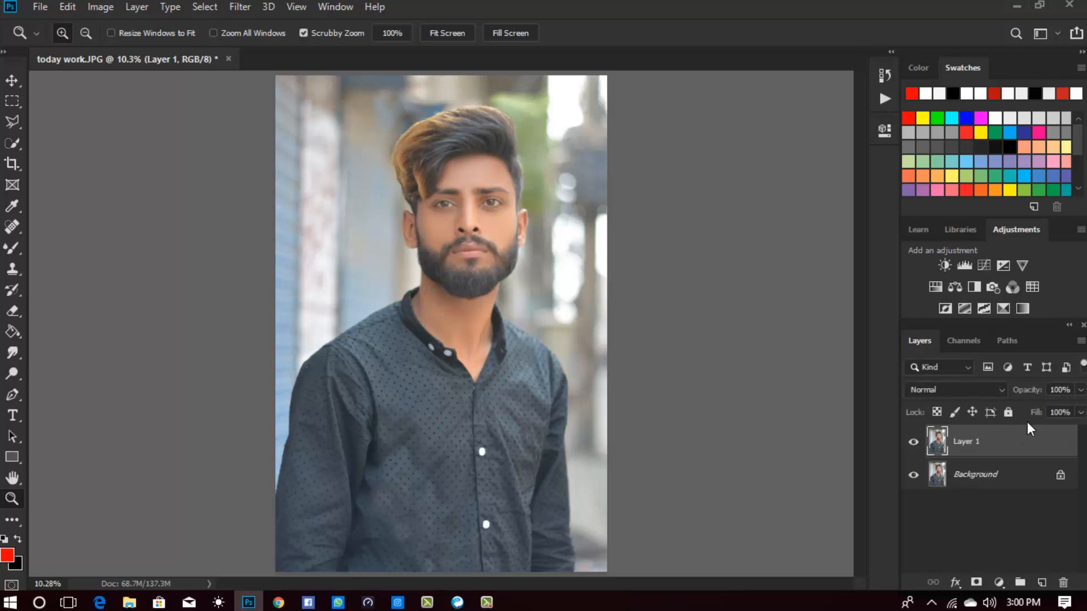
pyautogui.click(1072, 579)
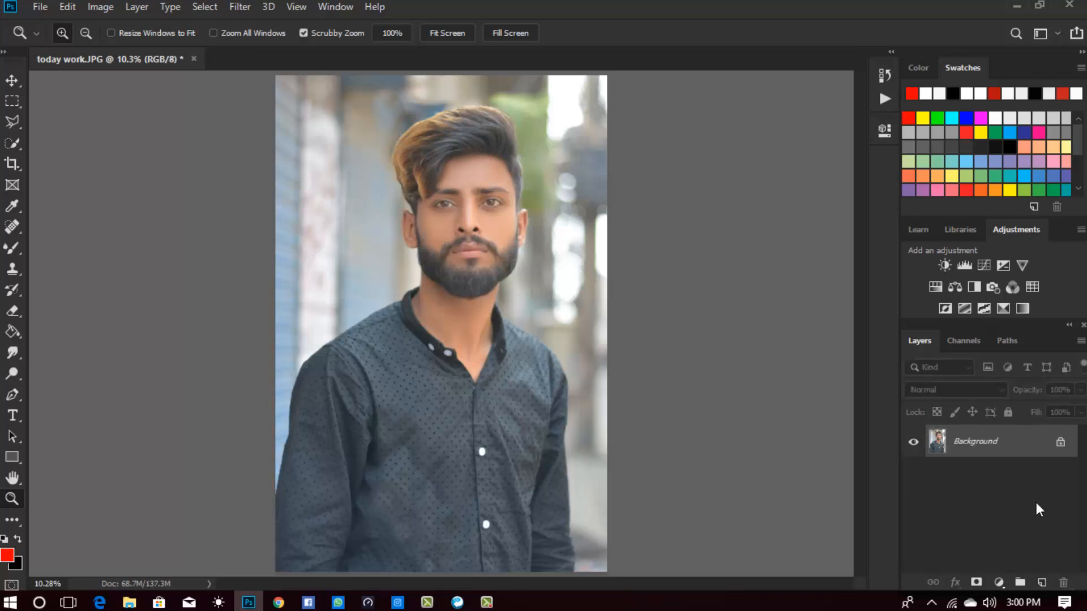
pyautogui.moveTo(1001, 449); pyautogui.dragTo(1047, 585)
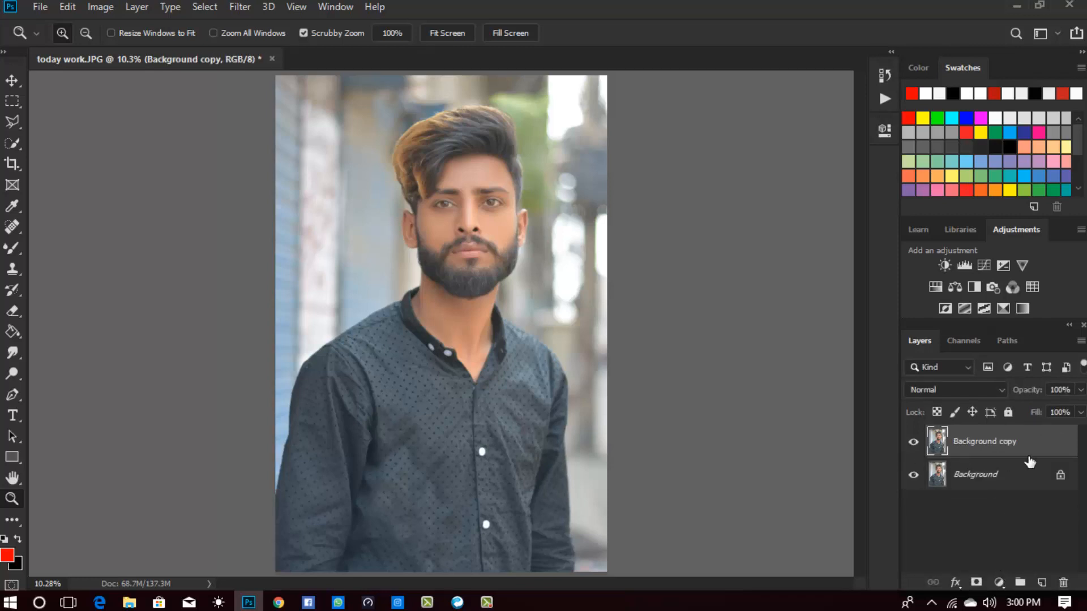
# - Open the Camera Raw Filter and set Highlights to -18, Whites to -23, Shadows to +32, Blacks to -6 and Clarity to +13
pyautogui.click(240, 7)
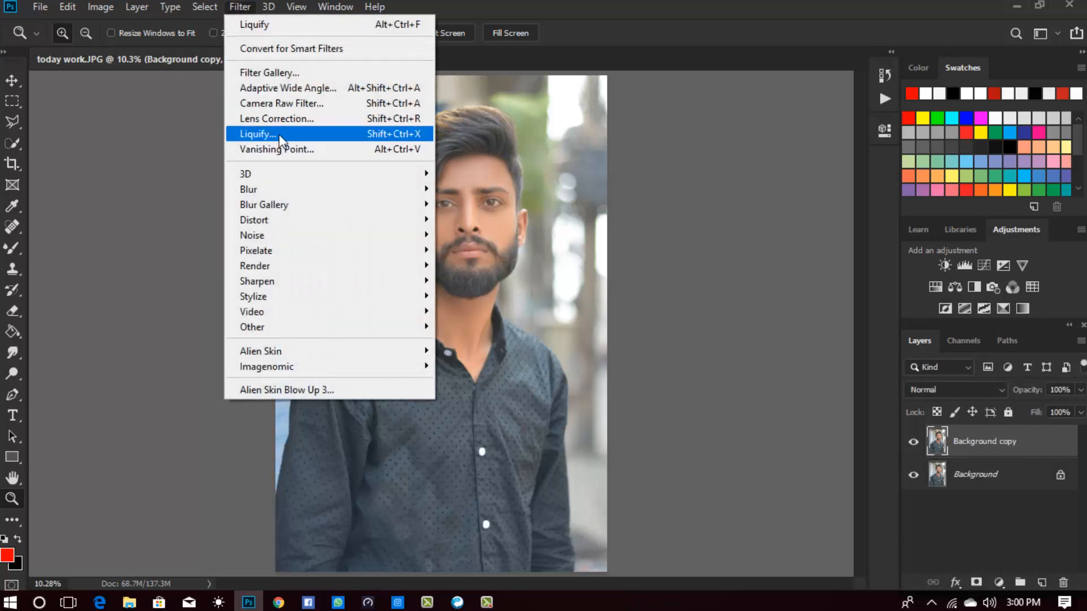
pyautogui.click(285, 105)
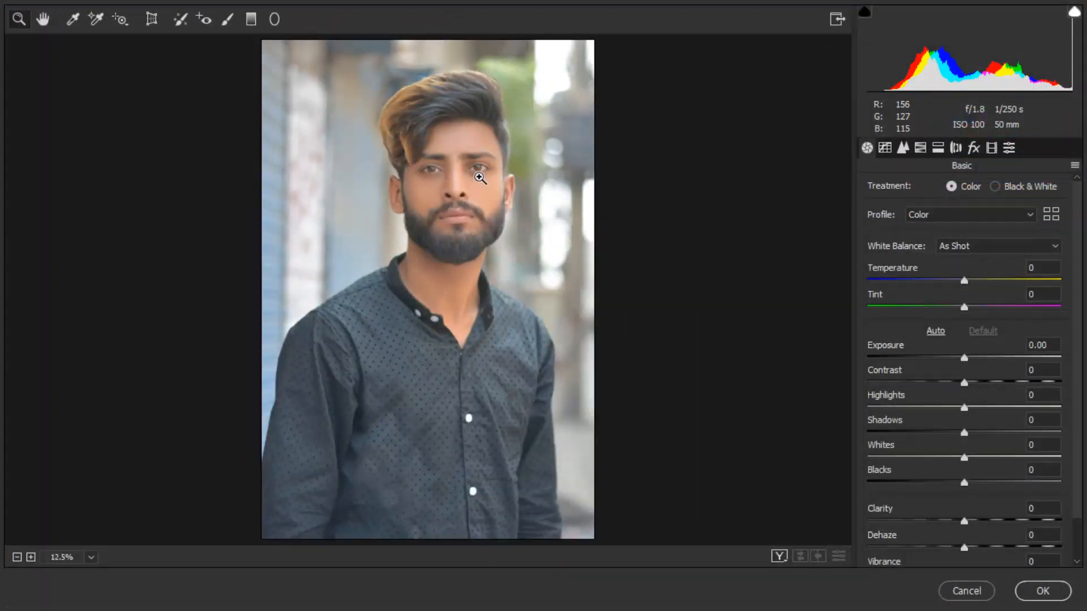
pyautogui.click(481, 175)
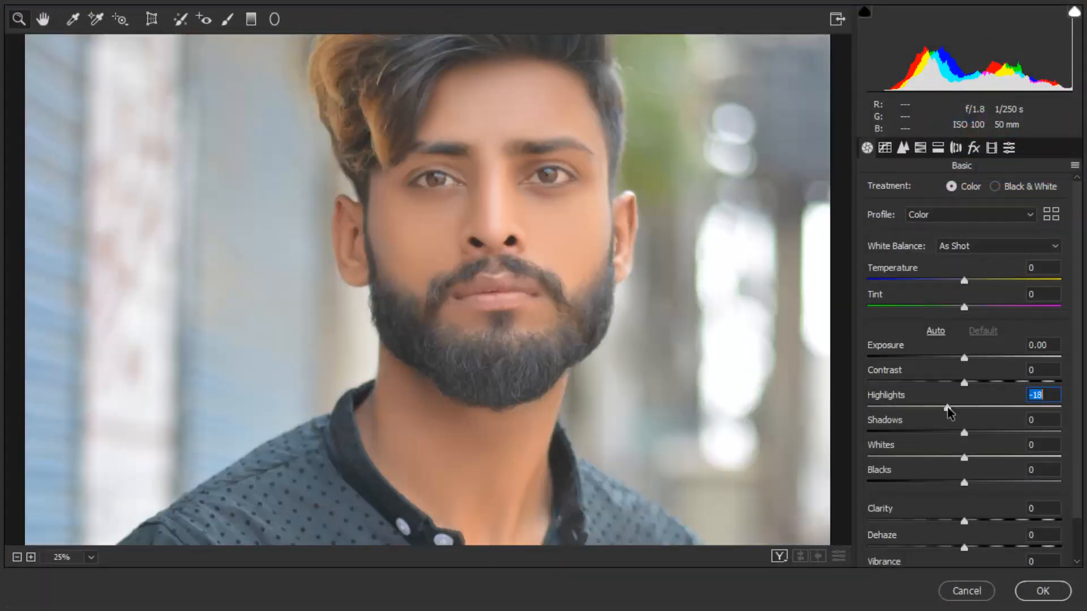
pyautogui.moveTo(946, 458); pyautogui.dragTo(996, 433)
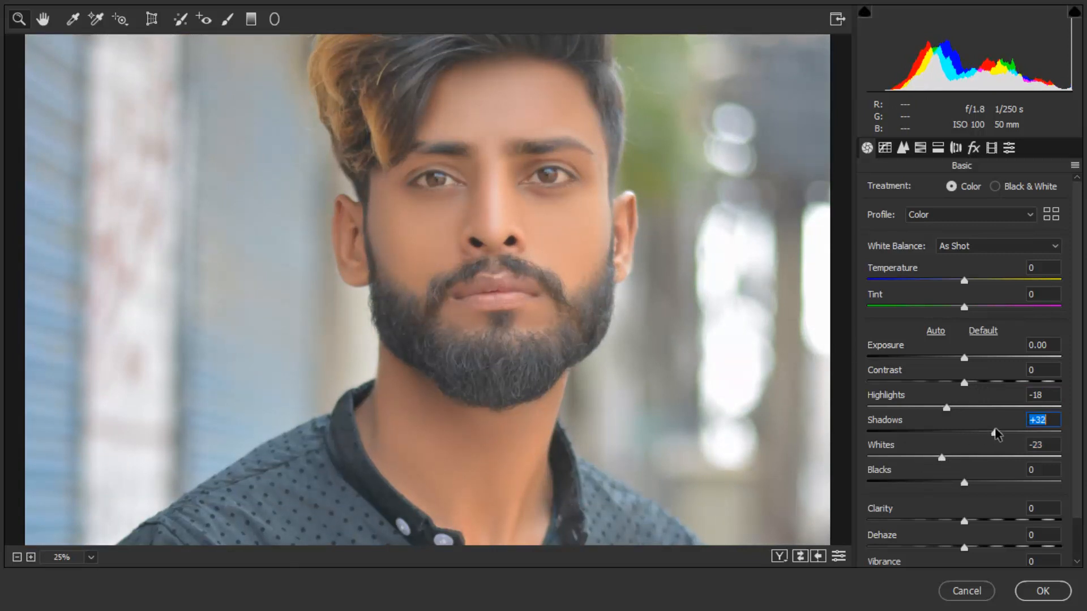
pyautogui.moveTo(961, 484); pyautogui.dragTo(957, 484)
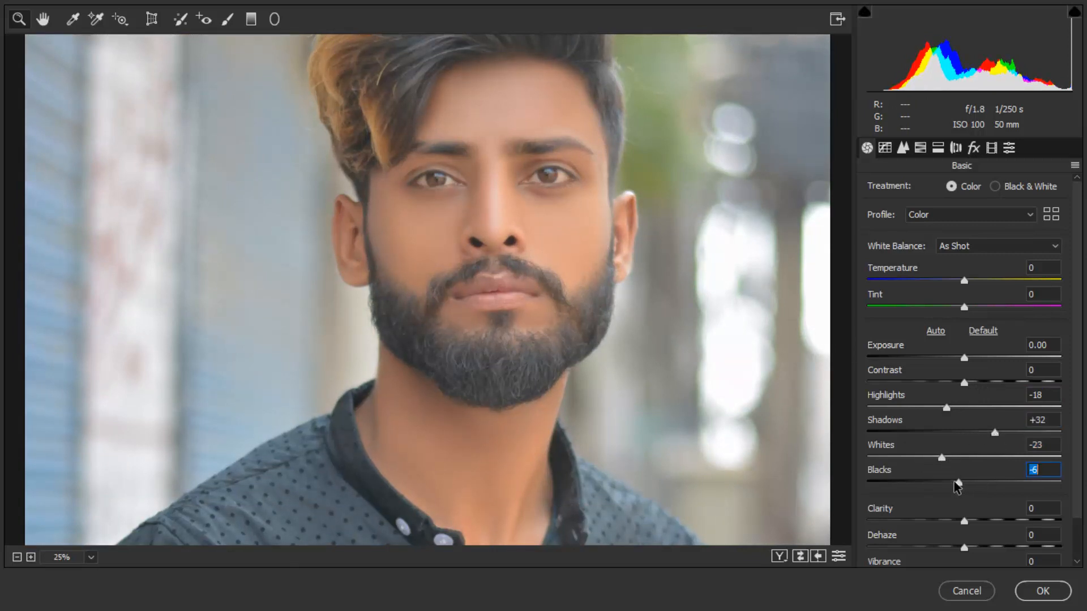
pyautogui.moveTo(972, 527); pyautogui.dragTo(979, 507)
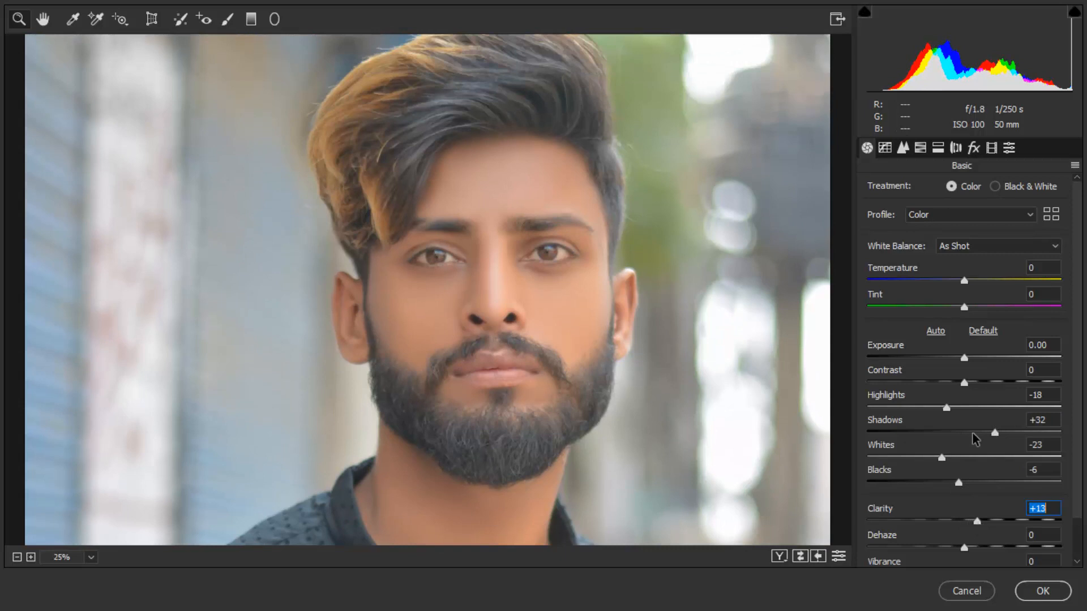
# - In the HSL adjustments, set Oranges luminance to +28, Oranges saturation to -46 and Reds saturation to +41
pyautogui.click(921, 148)
pyautogui.moveTo(968, 280); pyautogui.dragTo(1005, 278)
pyautogui.click(991, 199)
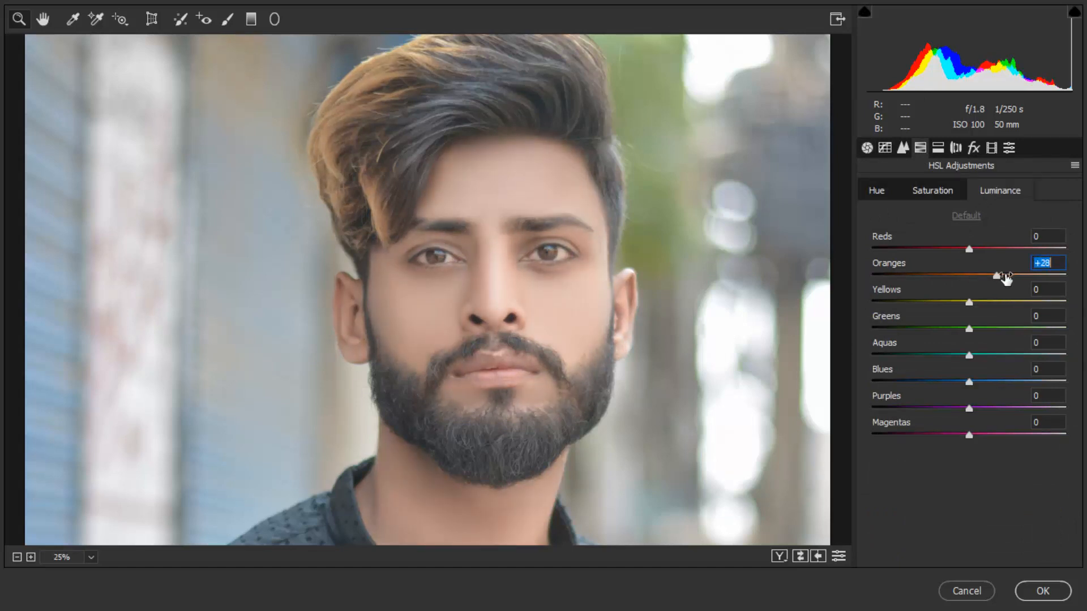
pyautogui.click(926, 190)
pyautogui.moveTo(937, 276); pyautogui.dragTo(1013, 249)
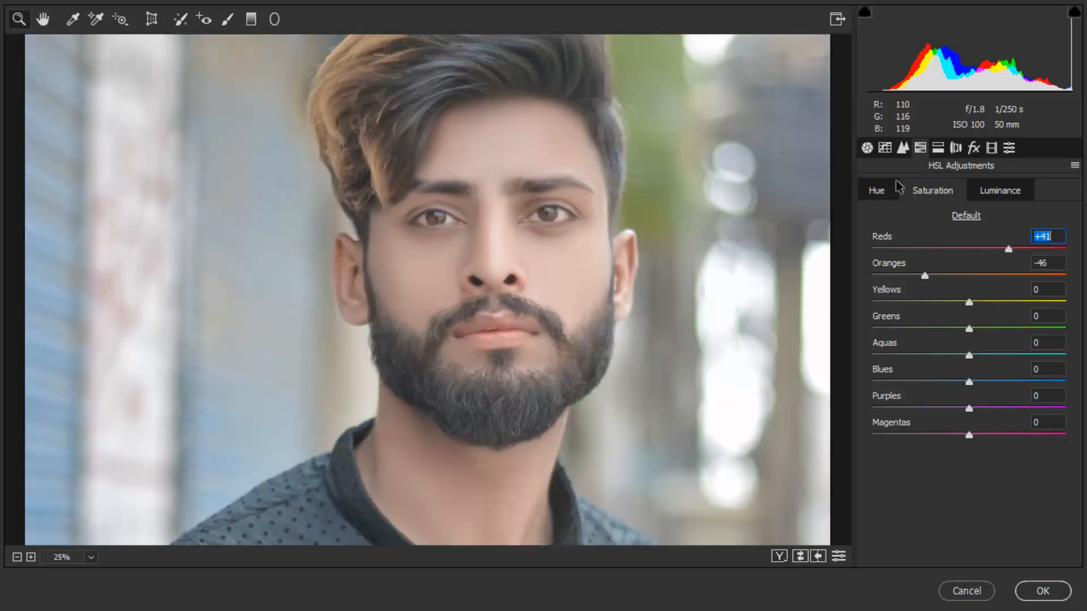
# - Set the Post Crop Vignetting amount to -16 and split-tone the highlights with hue 102, saturation 9, and the shadows with saturation 4
pyautogui.click(974, 148)
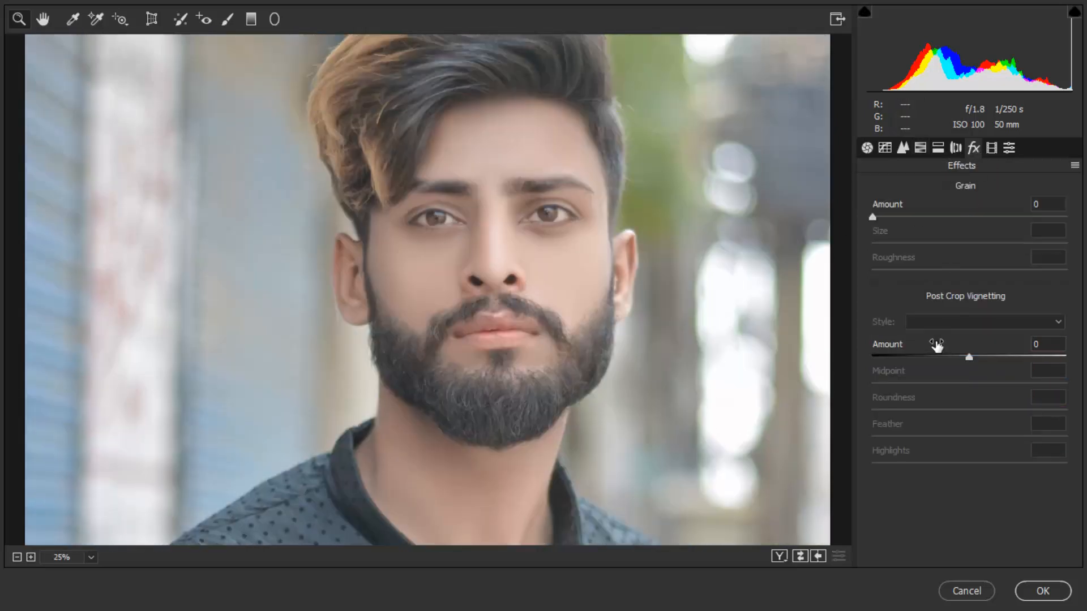
pyautogui.click(939, 149)
pyautogui.moveTo(881, 238); pyautogui.dragTo(929, 222)
pyautogui.click(894, 237)
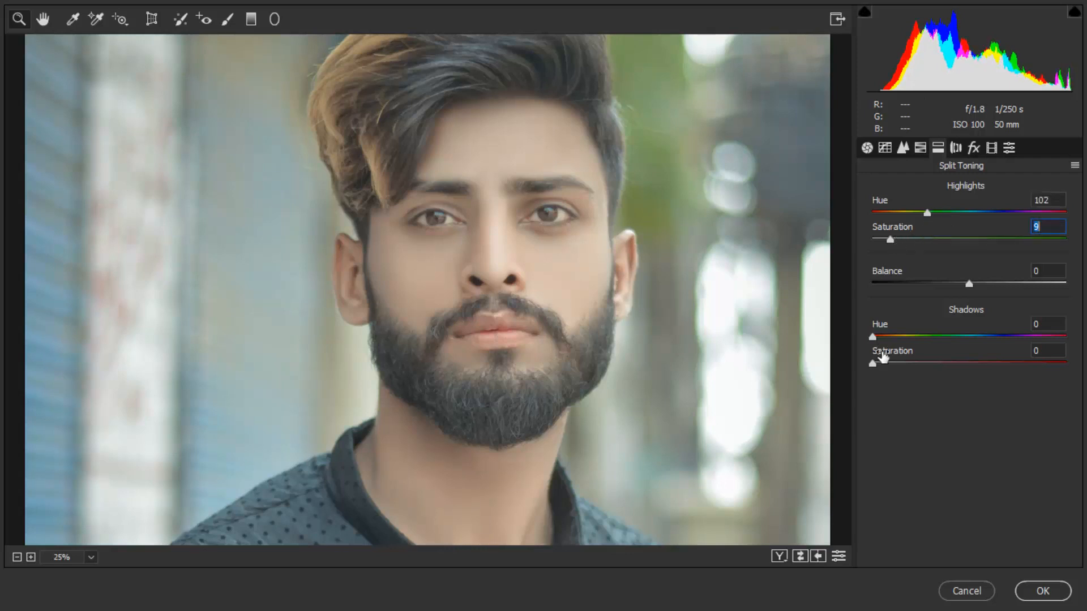
pyautogui.moveTo(874, 365); pyautogui.dragTo(884, 371)
pyautogui.rightClick(643, 238)
pyautogui.click(683, 332)
pyautogui.click(482, 132)
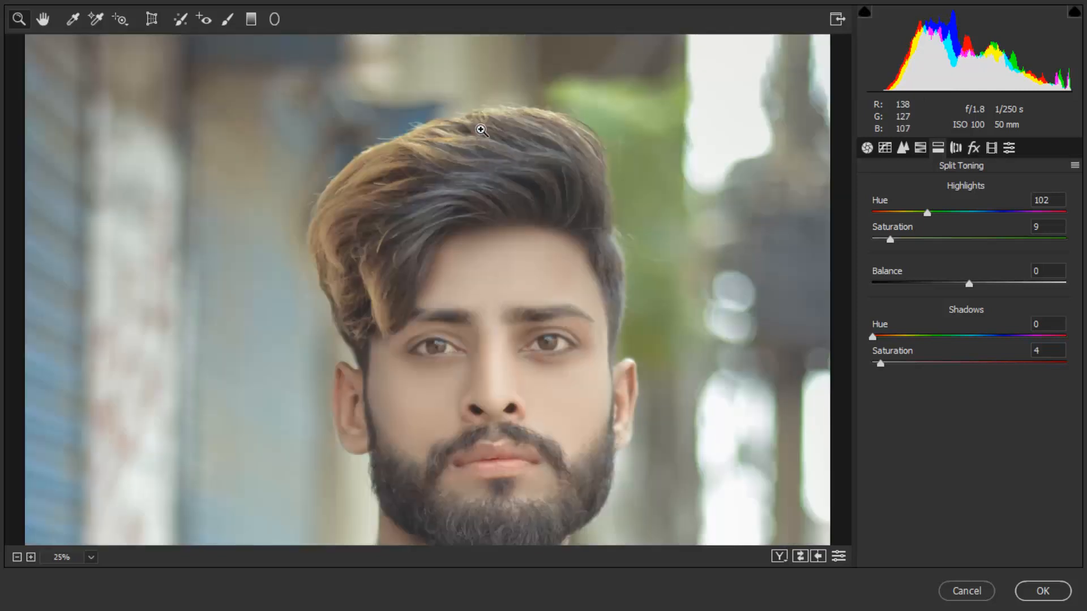
# - Deepen the contrast by adjusting the parametric tone curve from Lights to Shadows, and reopen the Effects settings
pyautogui.click(886, 149)
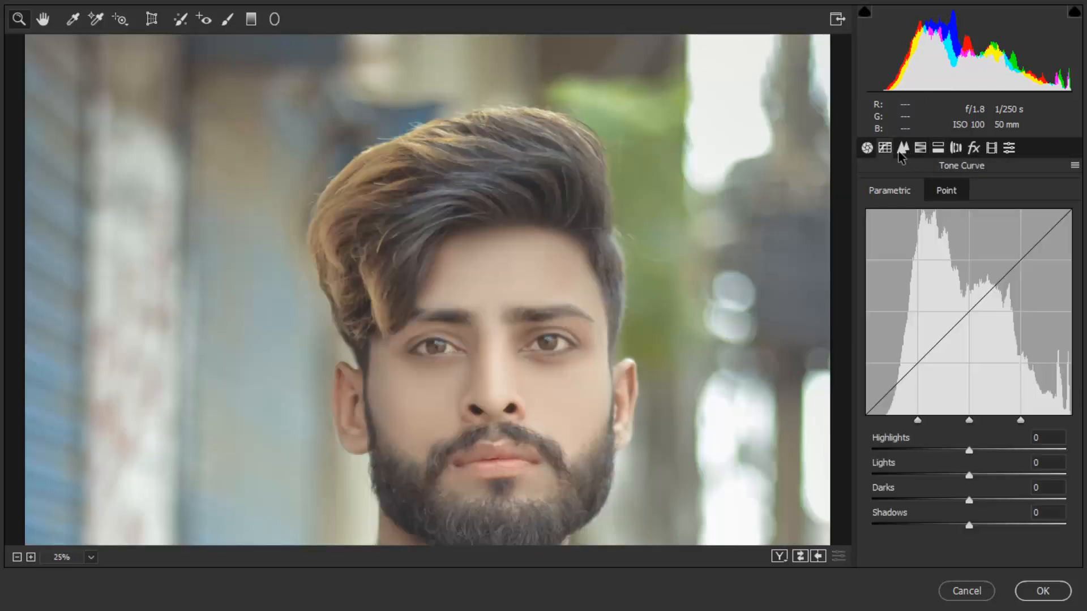
pyautogui.moveTo(969, 474); pyautogui.dragTo(958, 526)
pyautogui.click(939, 149)
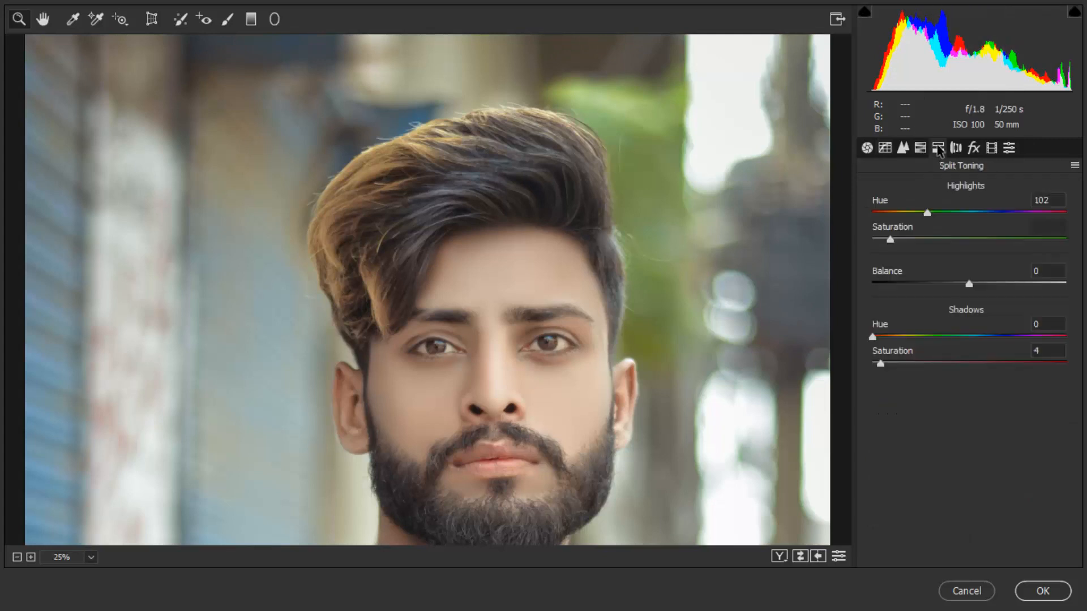
pyautogui.click(956, 148)
pyautogui.click(974, 150)
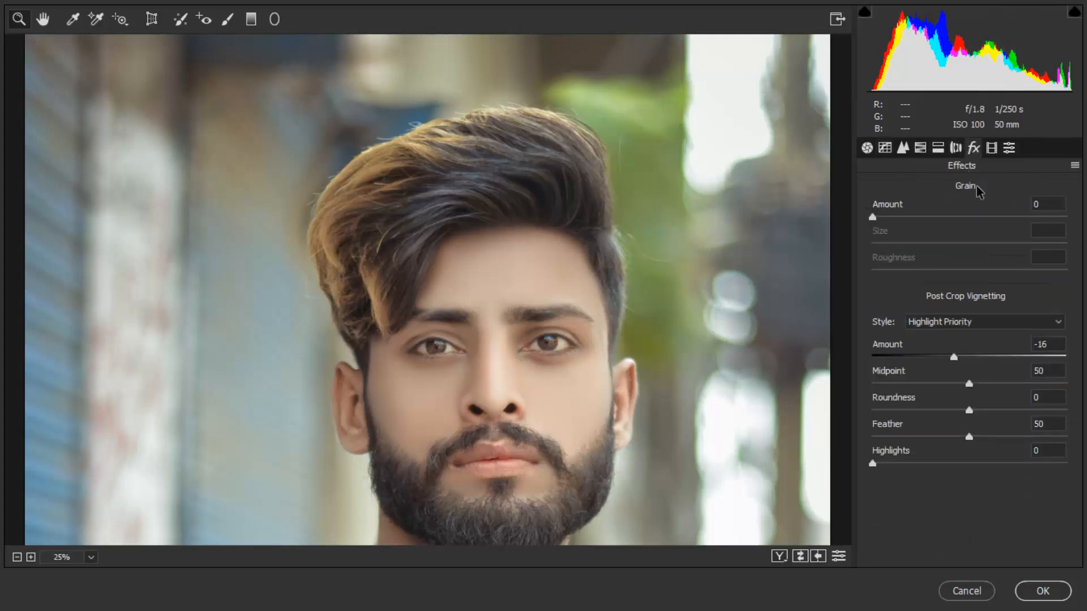
# - Adjust the Blue Primary hue and saturation in the calibration settings
pyautogui.click(994, 152)
pyautogui.moveTo(977, 477); pyautogui.dragTo(957, 451)
pyautogui.click(921, 148)
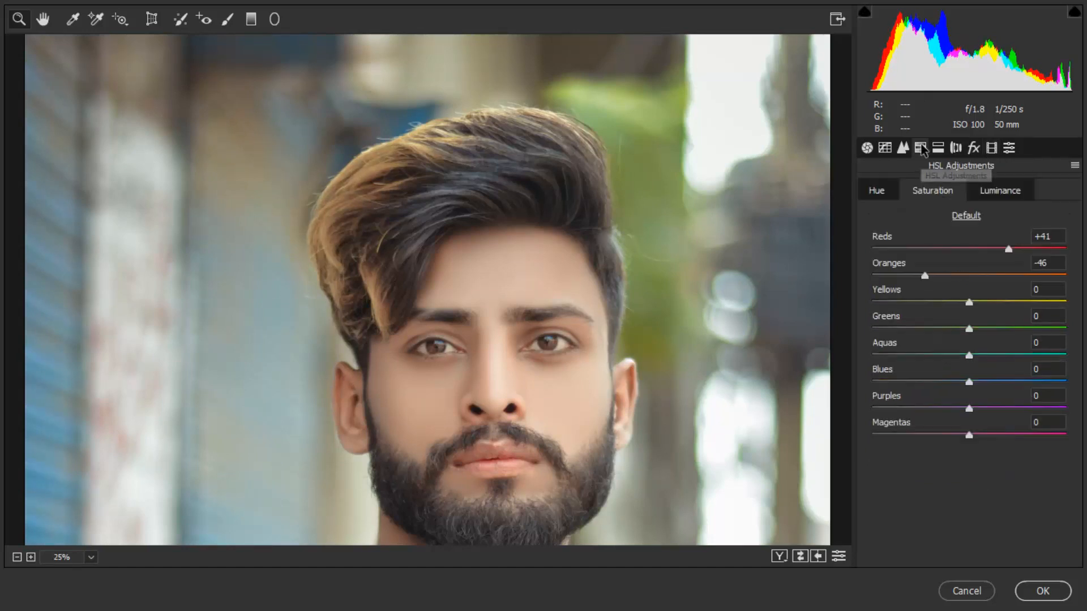
# - In the HSL adjustments, set Blues saturation to +48 and Blues hue to -24
pyautogui.click(903, 149)
pyautogui.rightClick(651, 180)
pyautogui.click(685, 282)
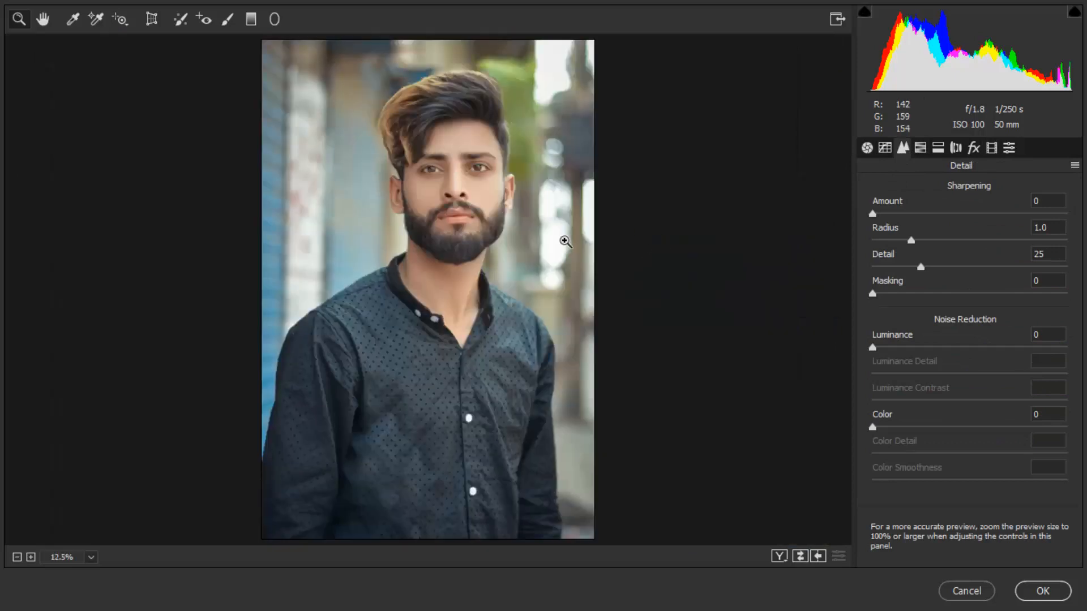
pyautogui.click(531, 221)
pyautogui.click(475, 207)
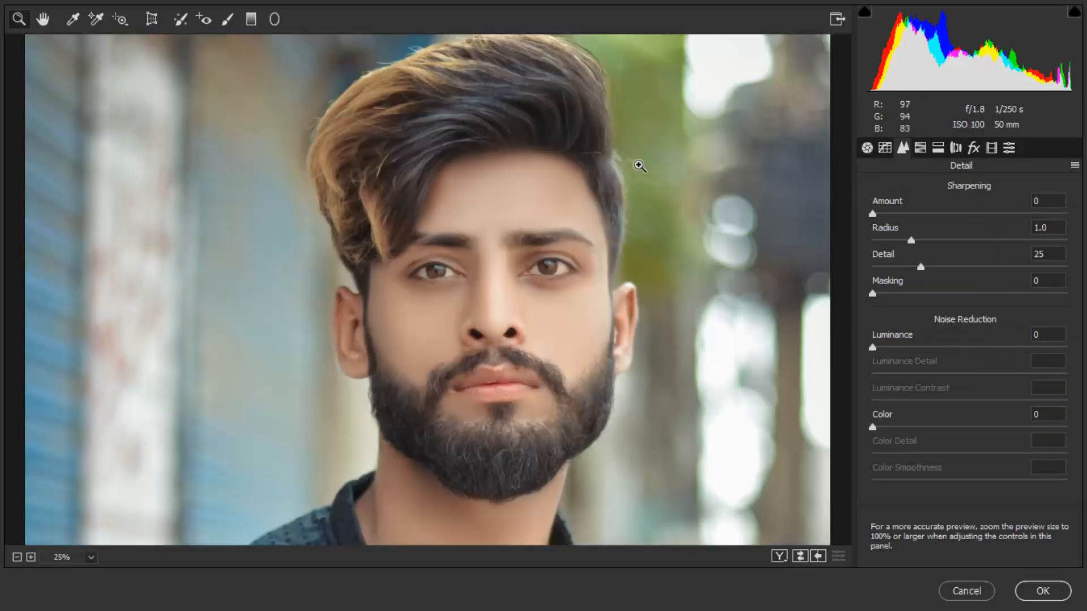
pyautogui.scroll(-3, 628, 165)
pyautogui.click(921, 148)
pyautogui.moveTo(994, 383); pyautogui.dragTo(946, 385)
pyautogui.click(876, 190)
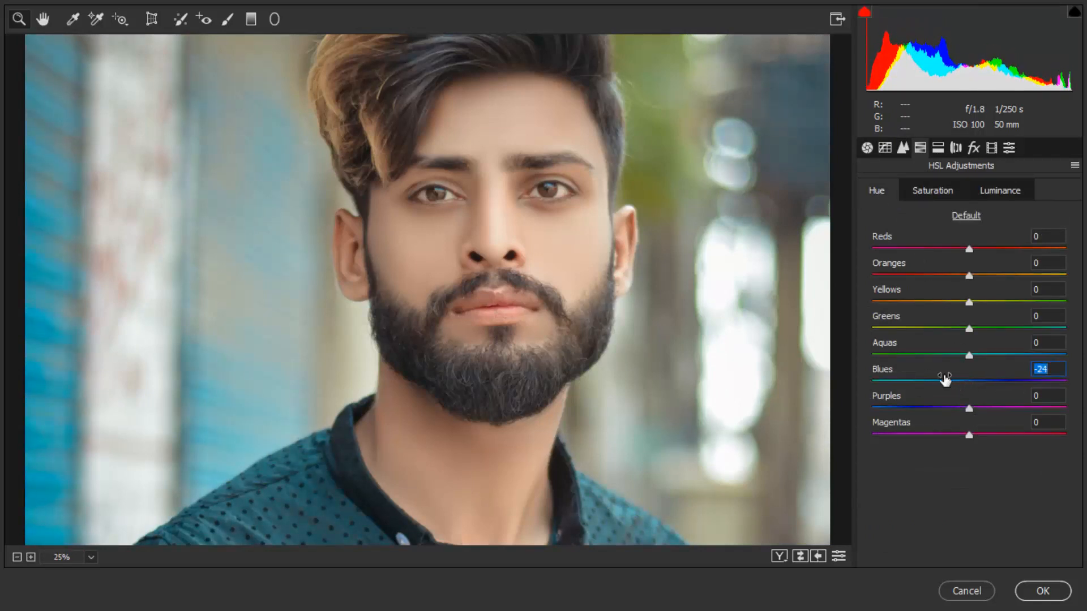
# - Set Oranges saturation to -51 in the HSL adjustments and apply the Camera Raw Filter
pyautogui.scroll(5, 620, 243)
pyautogui.rightClick(498, 75)
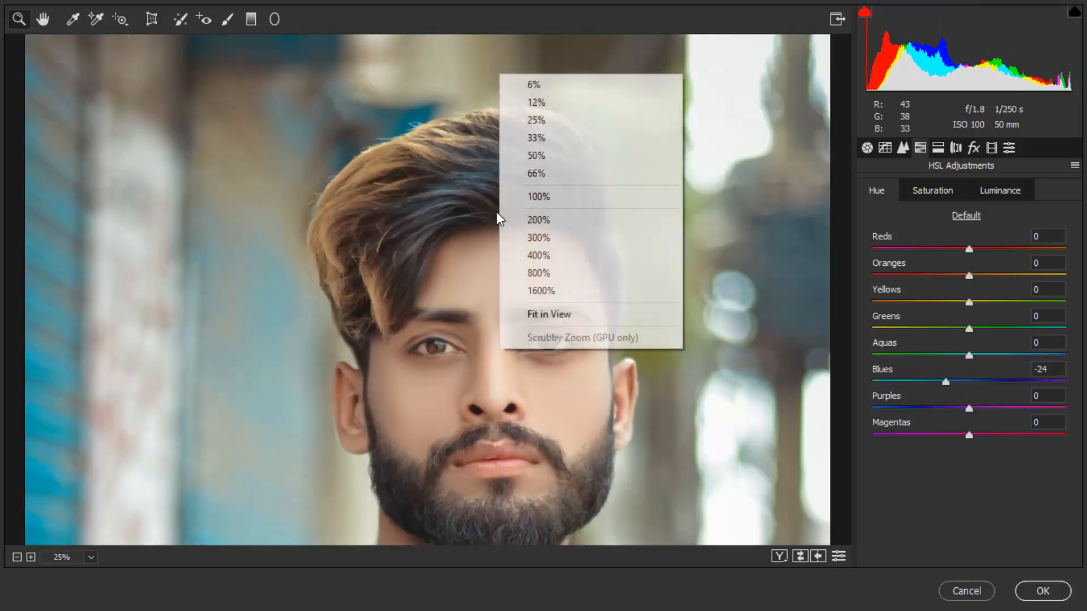
pyautogui.click(575, 321)
pyautogui.click(478, 159)
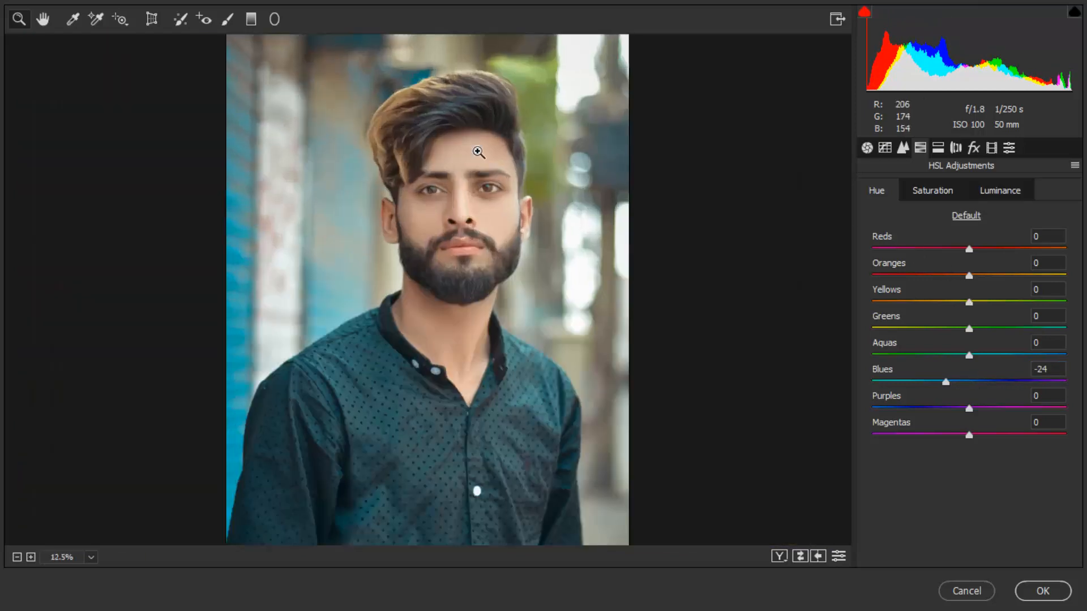
pyautogui.click(903, 148)
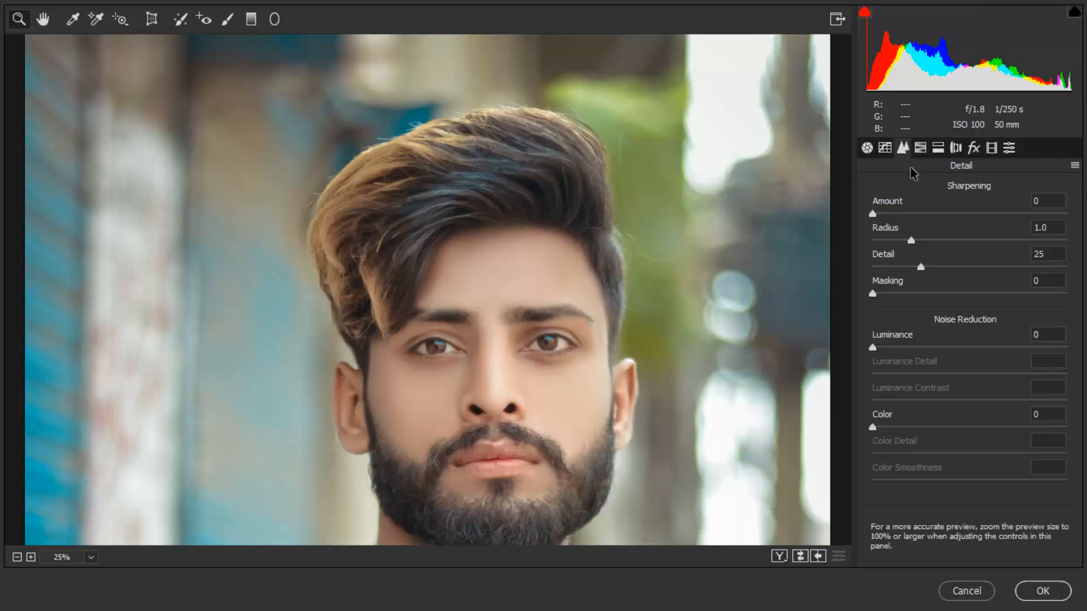
pyautogui.click(920, 148)
pyautogui.click(933, 191)
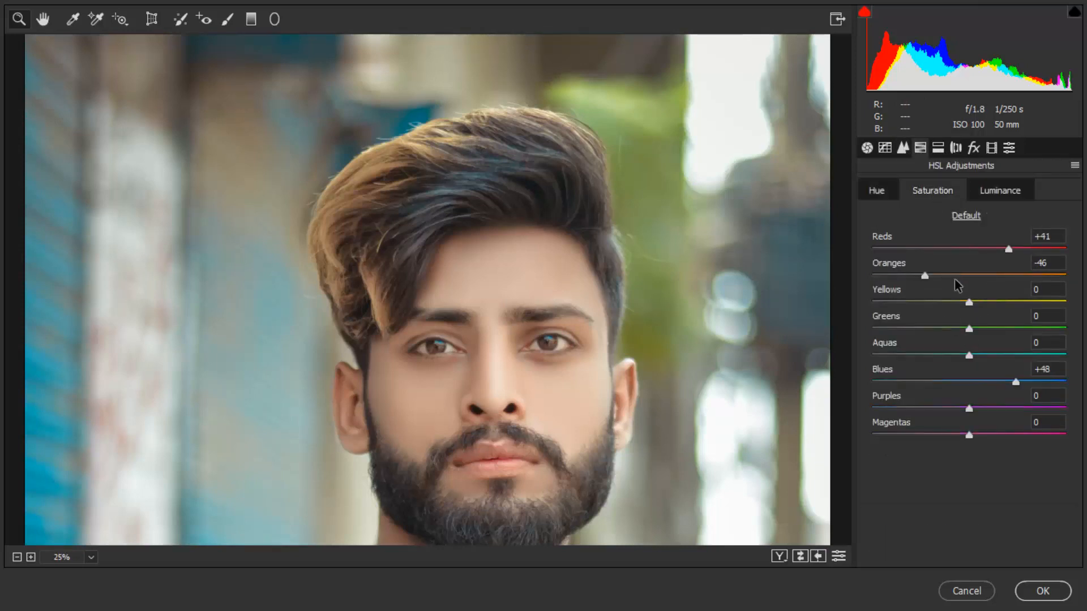
pyautogui.moveTo(924, 278); pyautogui.dragTo(919, 276)
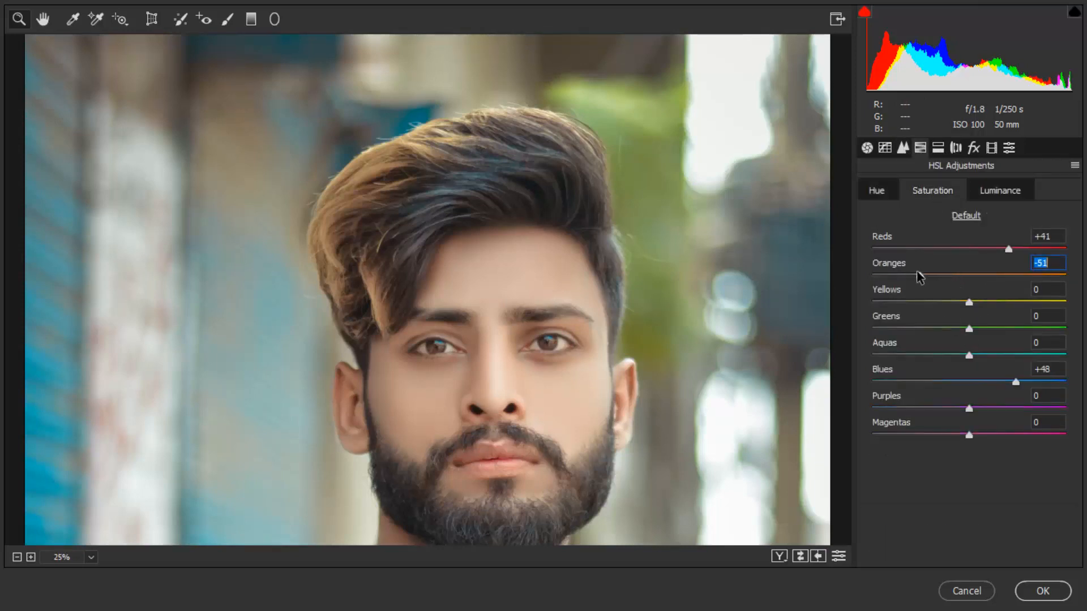
pyautogui.click(885, 148)
pyautogui.click(867, 148)
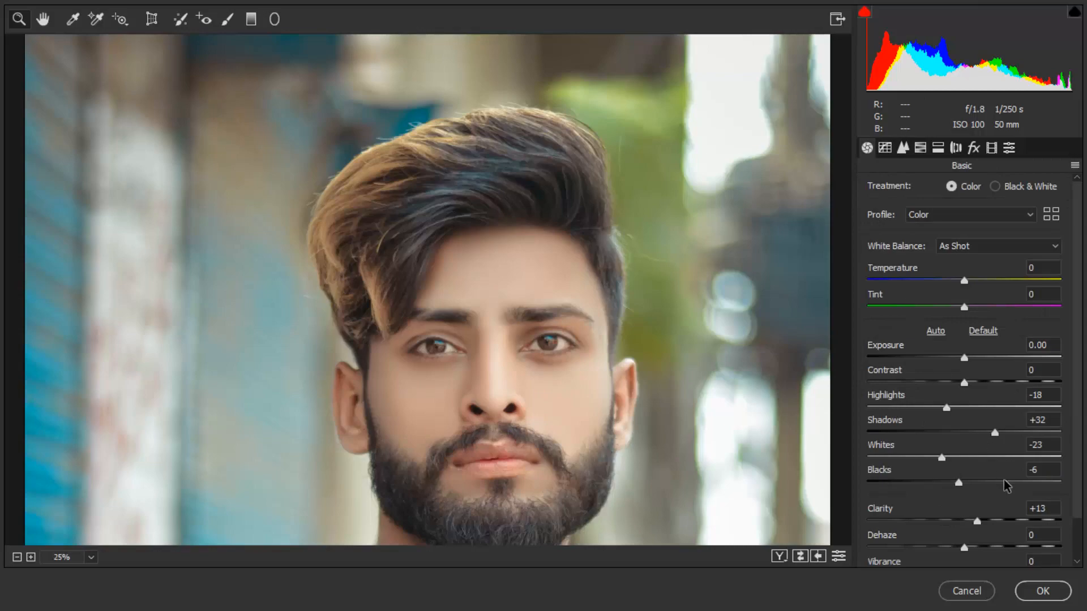
pyautogui.click(1039, 591)
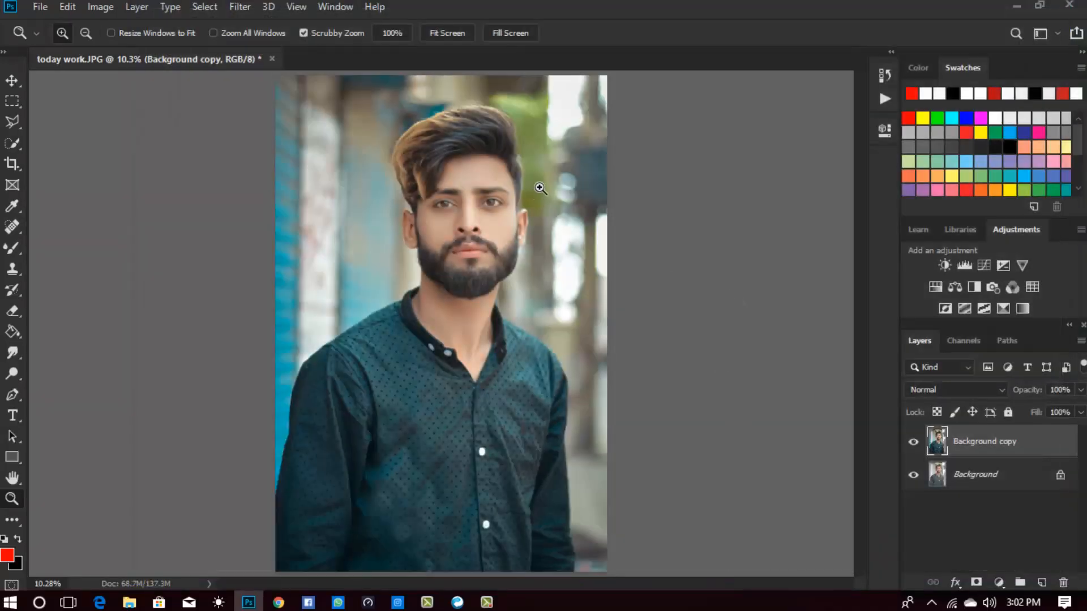
# - Compare the portrait before and after grading by hiding and showing the Background copy layer, including a close view of the face
pyautogui.click(529, 175)
pyautogui.click(528, 175)
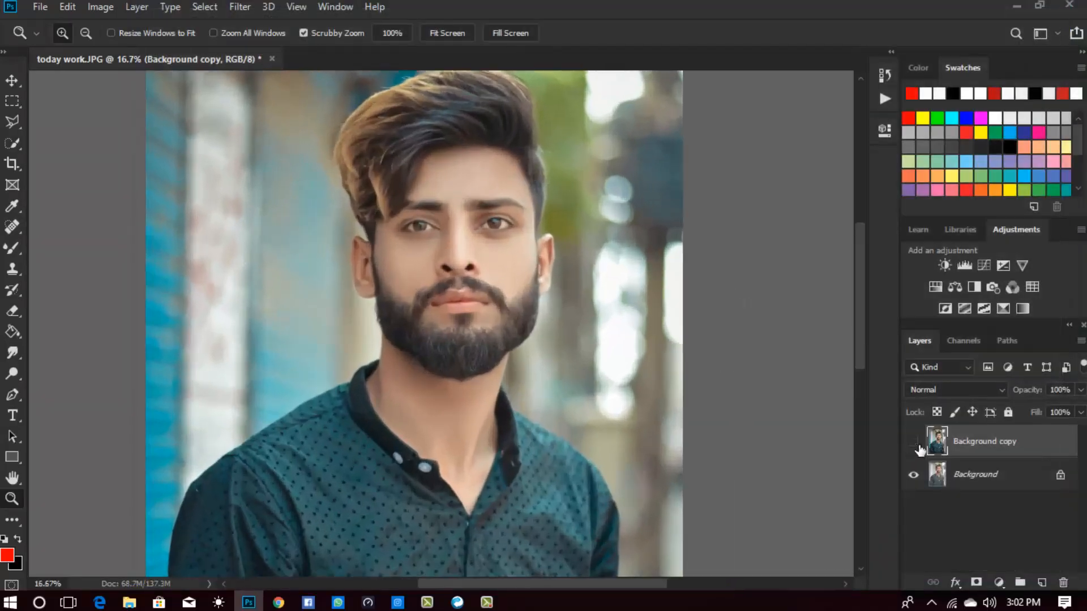
pyautogui.click(919, 449)
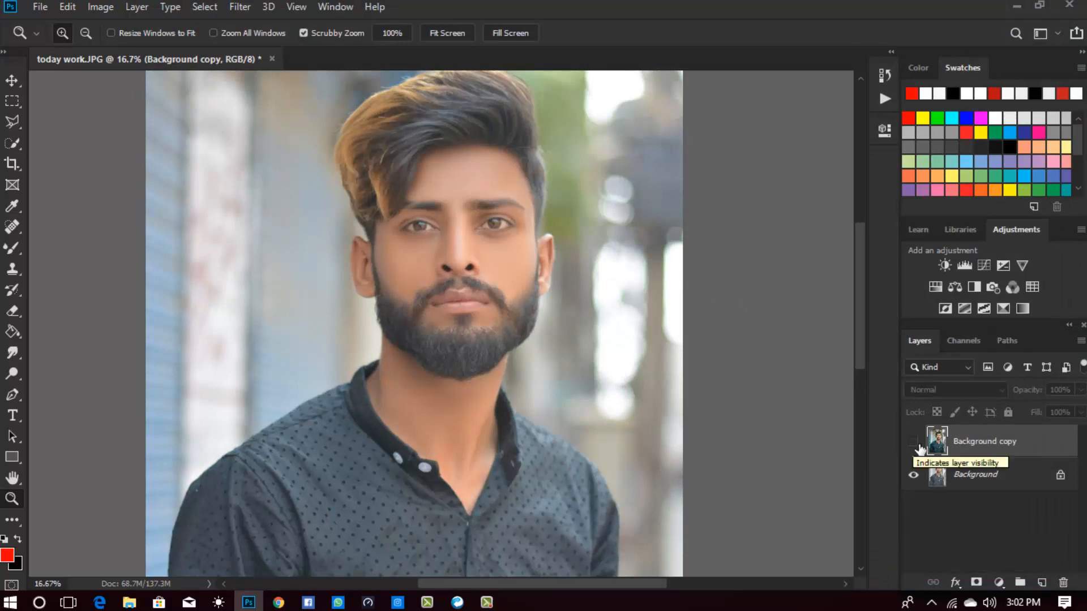
pyautogui.click(919, 449)
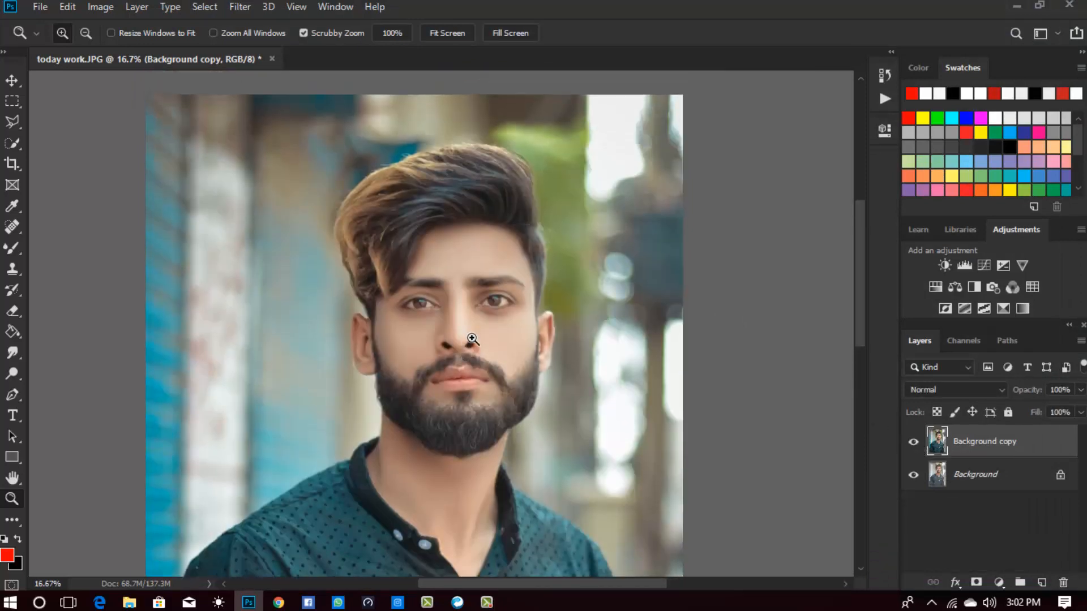
pyautogui.click(465, 331)
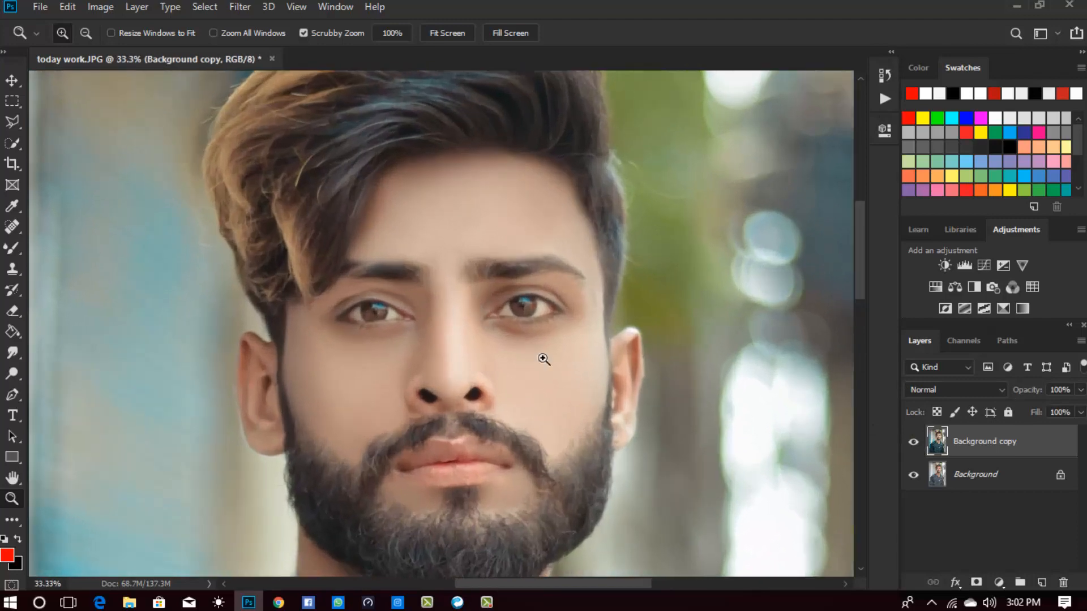
pyautogui.click(915, 442)
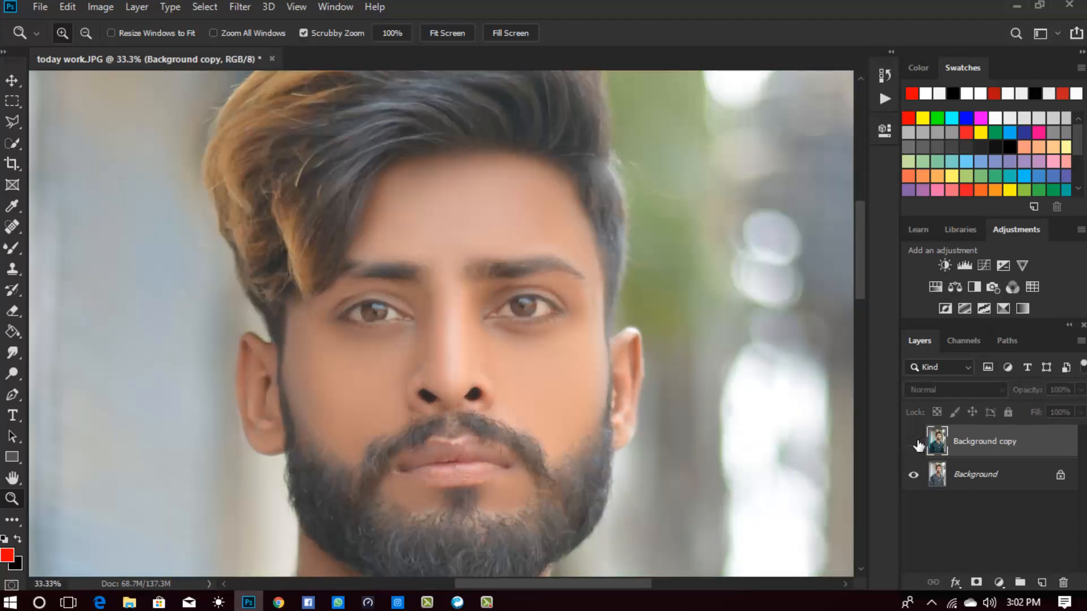
pyautogui.click(915, 443)
pyautogui.rightClick(588, 367)
pyautogui.click(605, 376)
pyautogui.moveTo(507, 216); pyautogui.dragTo(541, 329)
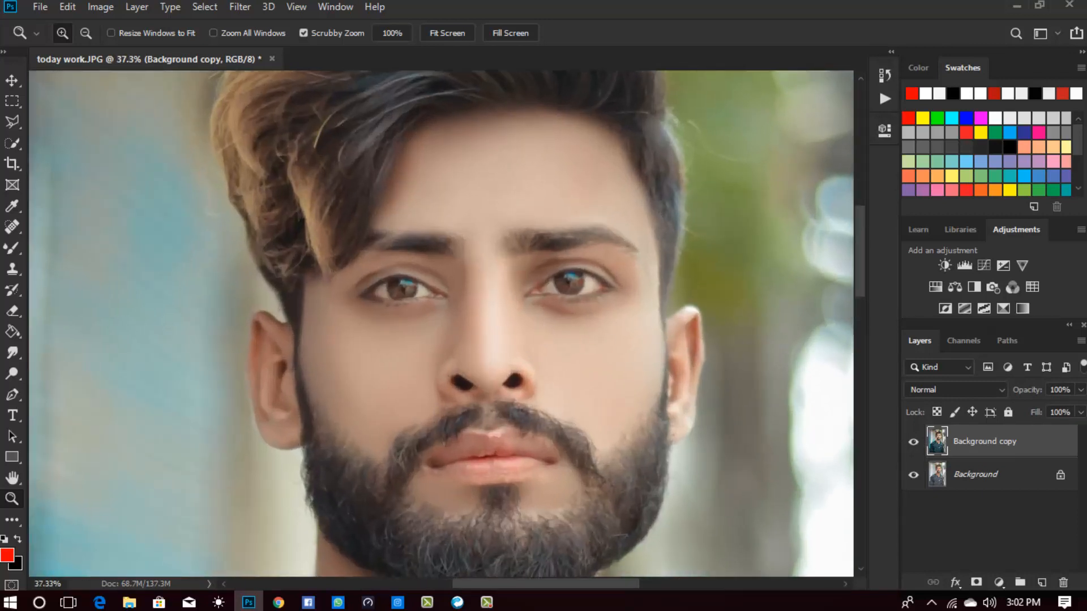
# - Duplicate the Background copy layer and open the Camera Raw Filter on the duplicate with the face in close view
pyautogui.hotkey('ctrl', 'j')
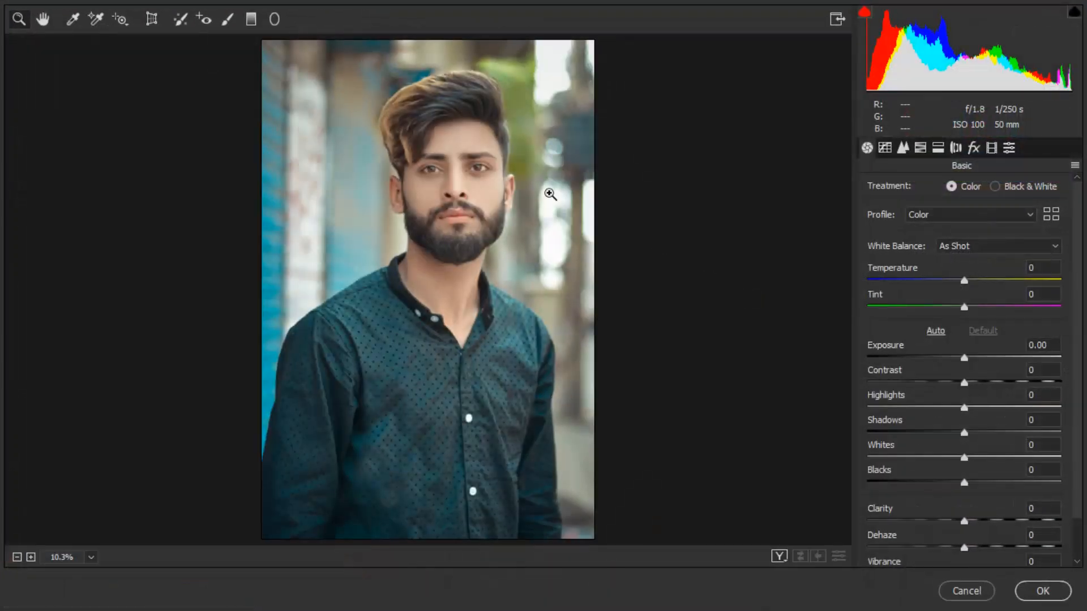
pyautogui.click(497, 194)
pyautogui.click(475, 314)
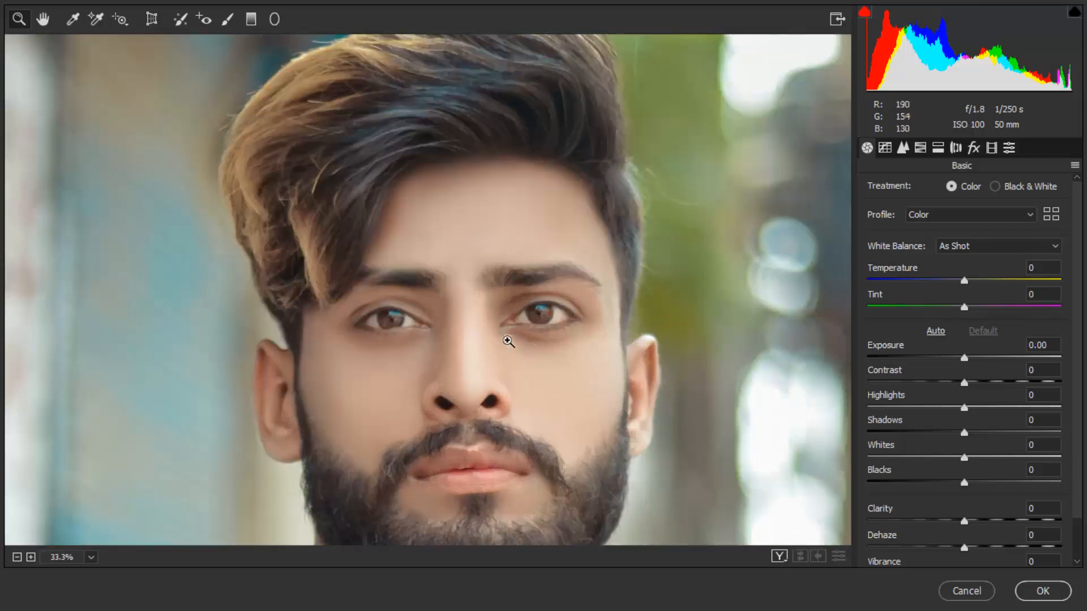
# - Set Blacks to -10 and Highlights to +33, and adjust the Whites and Shadows in the basic settings
pyautogui.moveTo(964, 483); pyautogui.dragTo(955, 482)
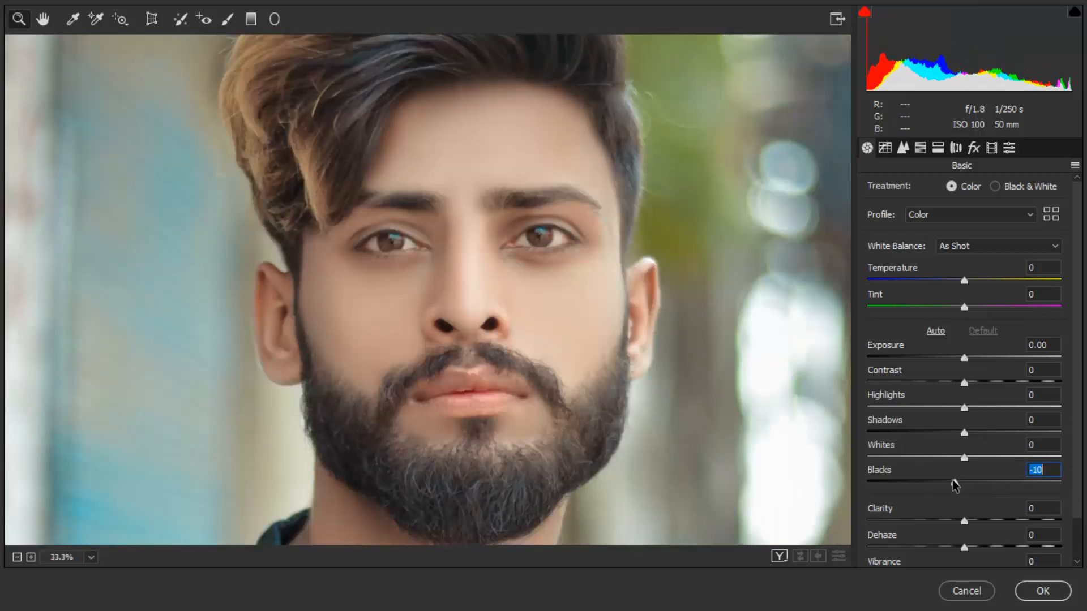
pyautogui.moveTo(965, 408); pyautogui.dragTo(996, 406)
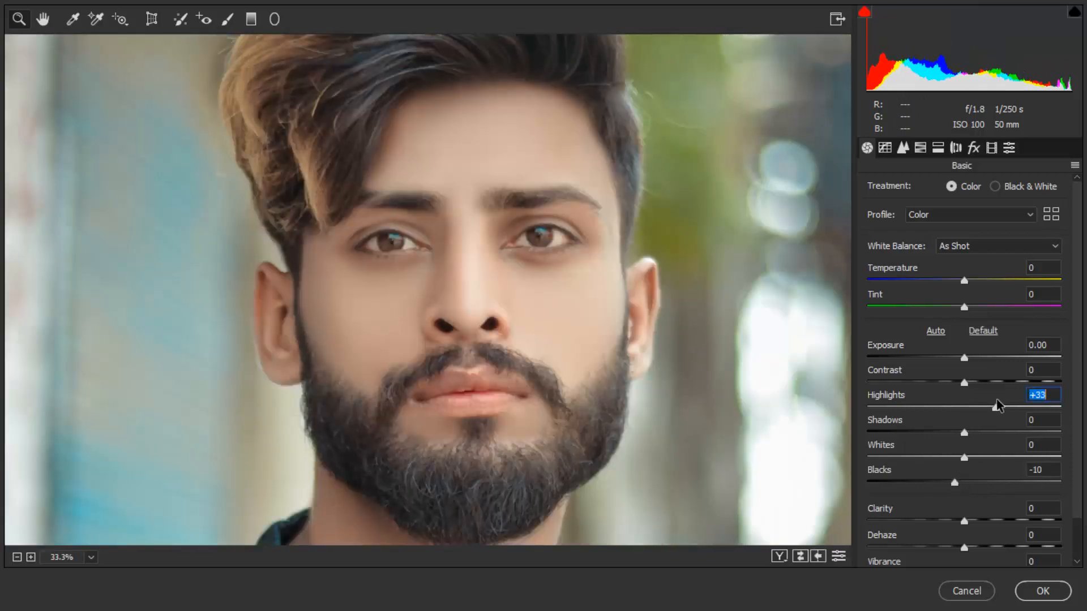
pyautogui.moveTo(965, 458); pyautogui.dragTo(947, 435)
# - Set the HSL saturation to +8 for Reds, +63 for Greens and +60 for Yellows
pyautogui.click(922, 152)
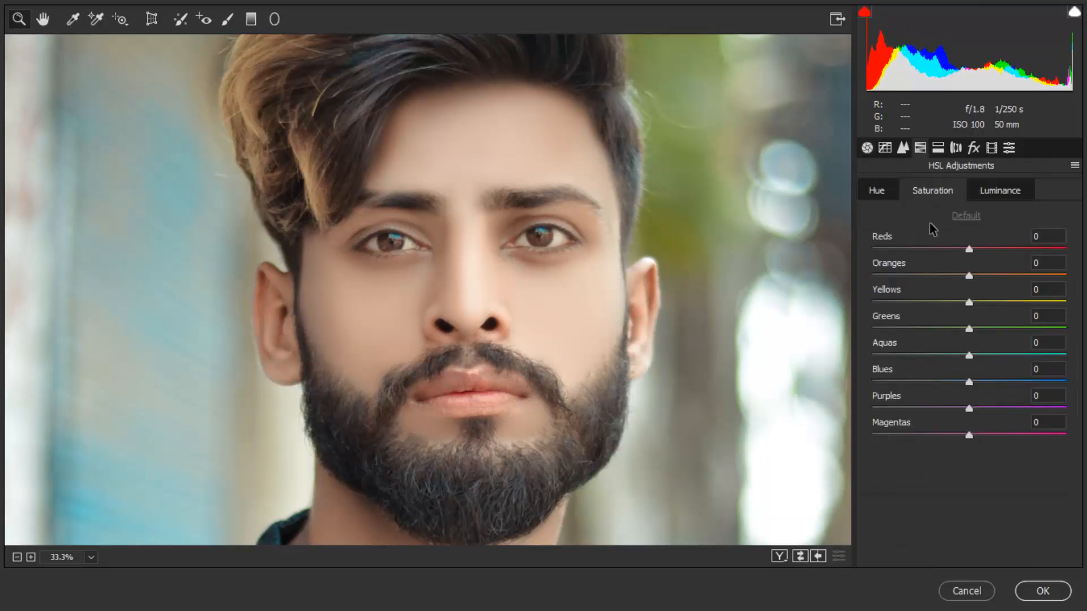
pyautogui.rightClick(602, 240)
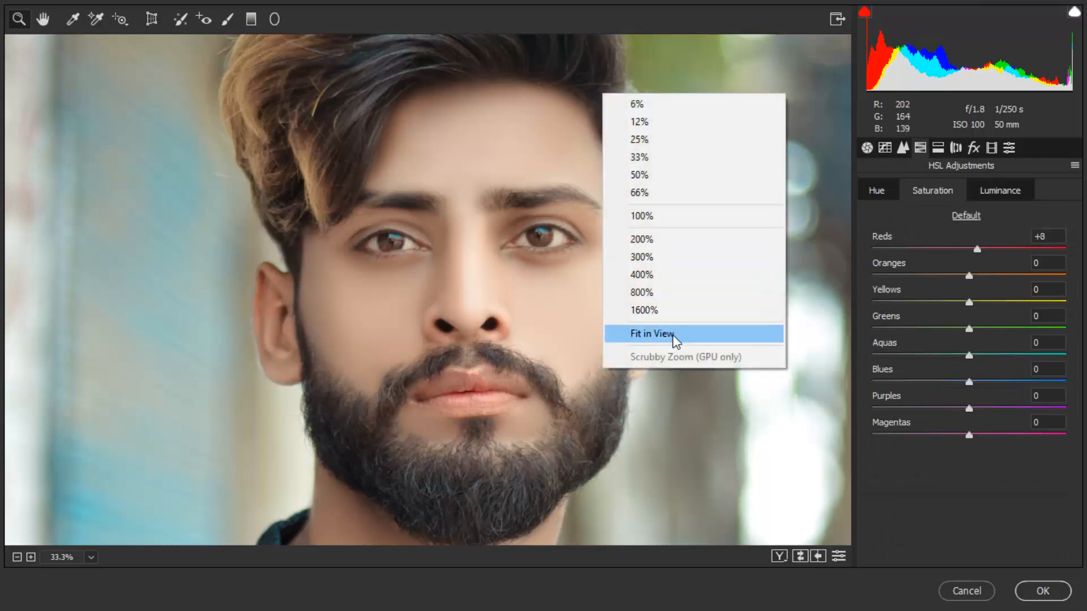
pyautogui.click(671, 336)
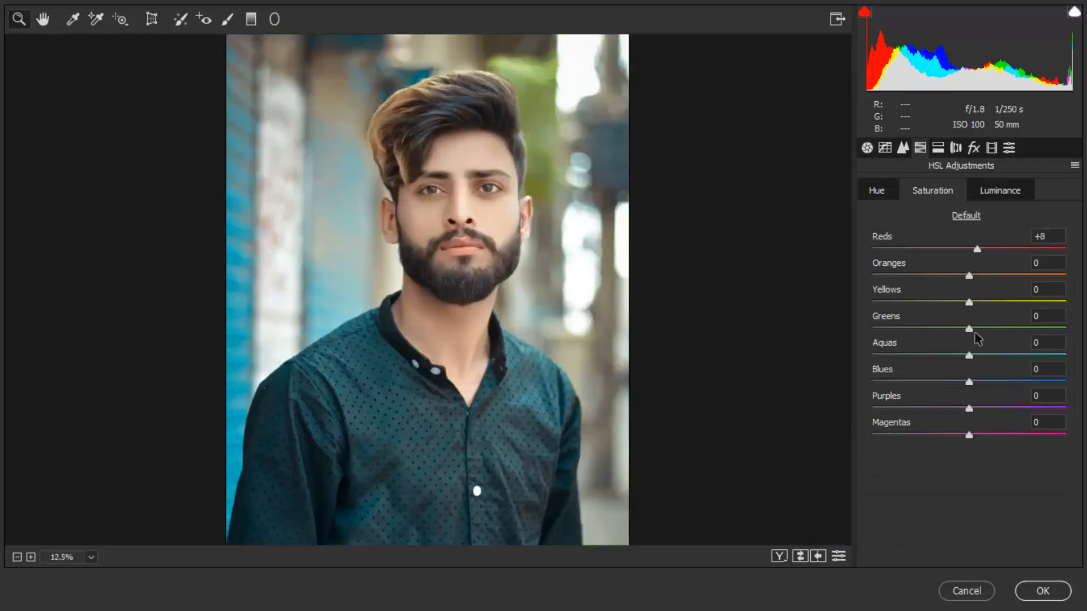
pyautogui.moveTo(982, 330); pyautogui.dragTo(1023, 328)
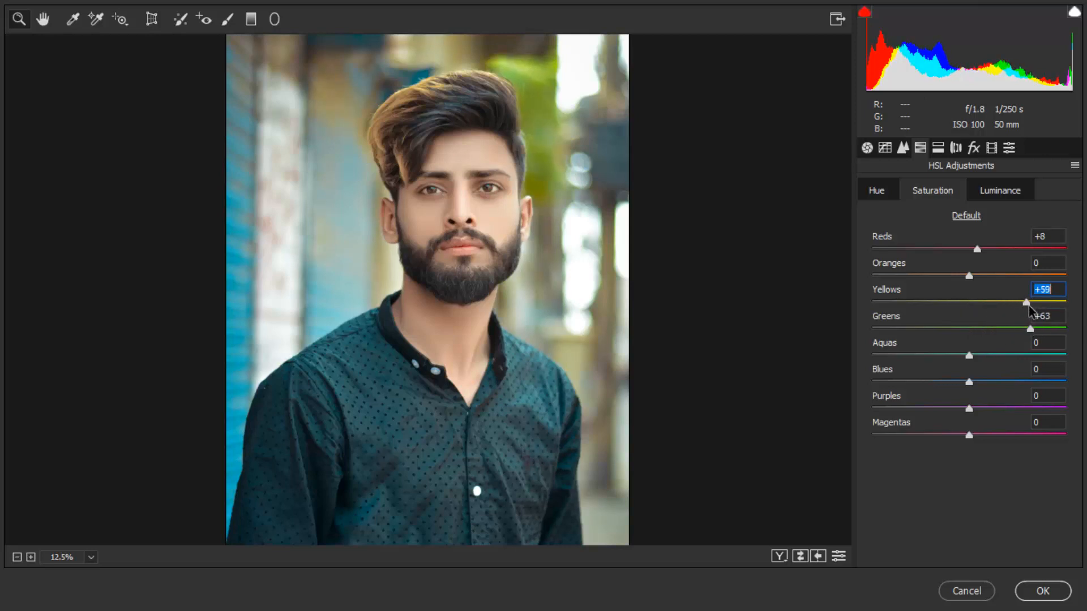
# - Set the hue of Yellows to +86 and Greens to -63, and adjust the luminance of the same colours
pyautogui.click(875, 191)
pyautogui.moveTo(956, 331); pyautogui.dragTo(1058, 308)
pyautogui.click(949, 189)
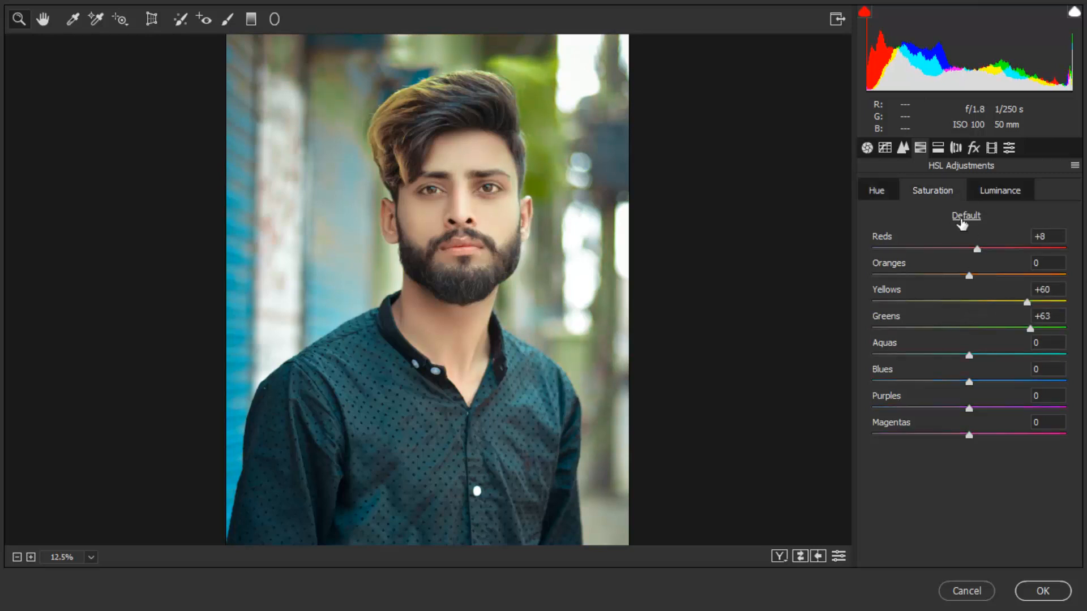
pyautogui.click(1000, 197)
pyautogui.moveTo(969, 301); pyautogui.dragTo(920, 334)
pyautogui.click(932, 191)
pyautogui.click(878, 192)
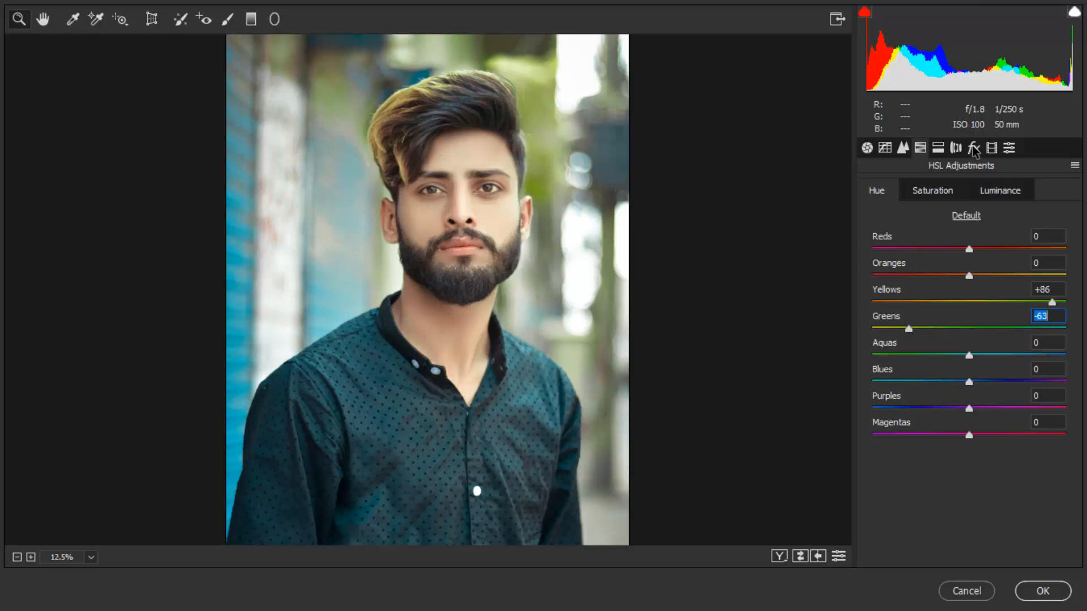
# - Set the Post Crop Vignetting amount to -9
pyautogui.click(974, 148)
pyautogui.click(960, 358)
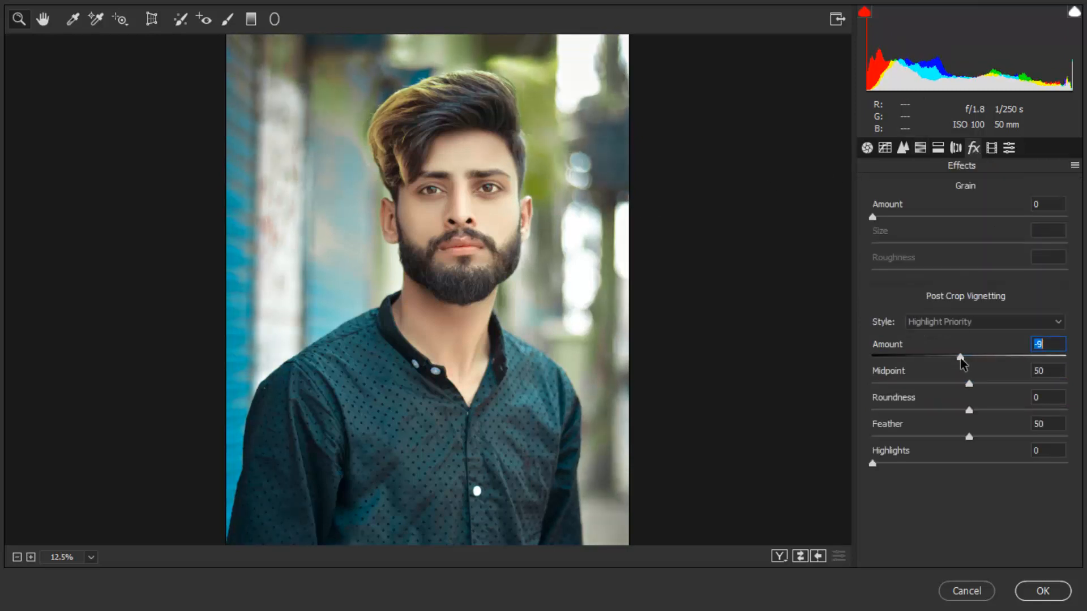
pyautogui.click(992, 148)
pyautogui.click(956, 148)
pyautogui.click(938, 148)
pyautogui.click(958, 149)
# - Calibrate the Red Primary hue to +6 and the Green Primary hue to +4, and apply the Camera Raw Filter
pyautogui.click(991, 148)
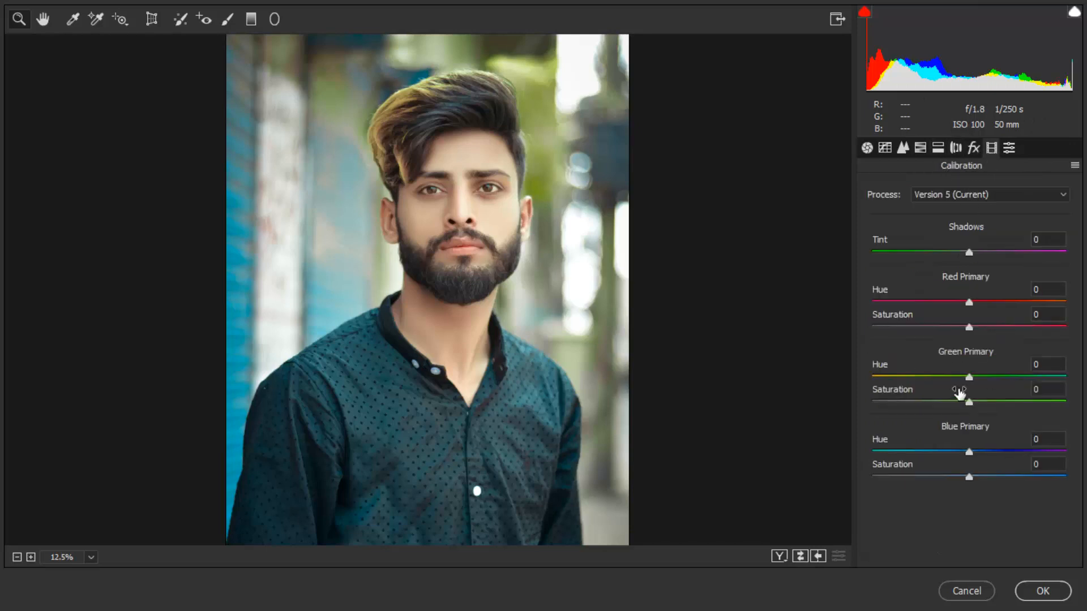
pyautogui.moveTo(968, 302); pyautogui.dragTo(974, 302)
pyautogui.click(547, 132)
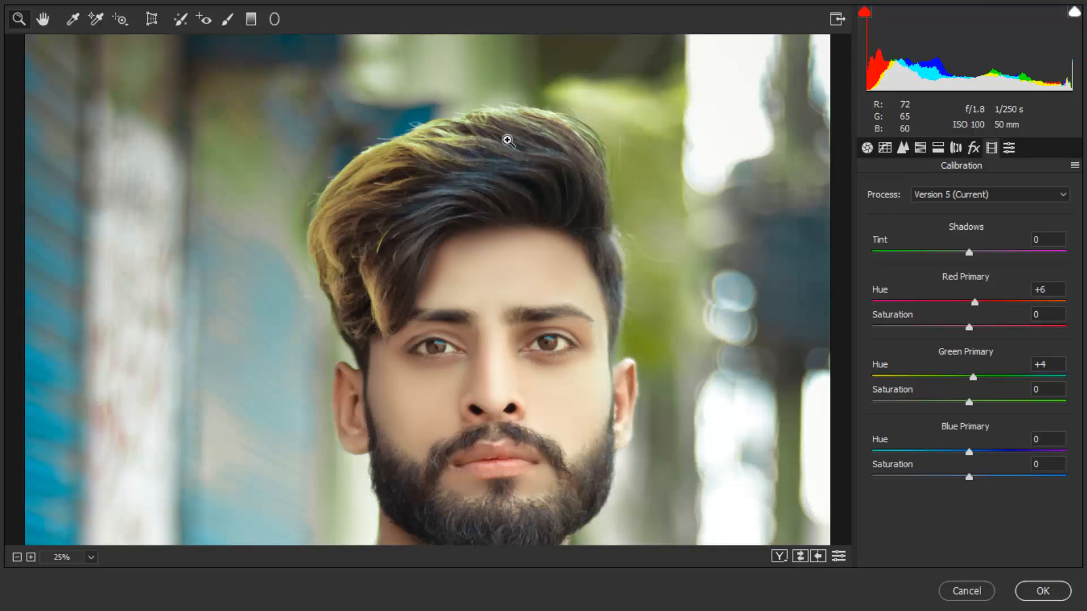
pyautogui.click(921, 147)
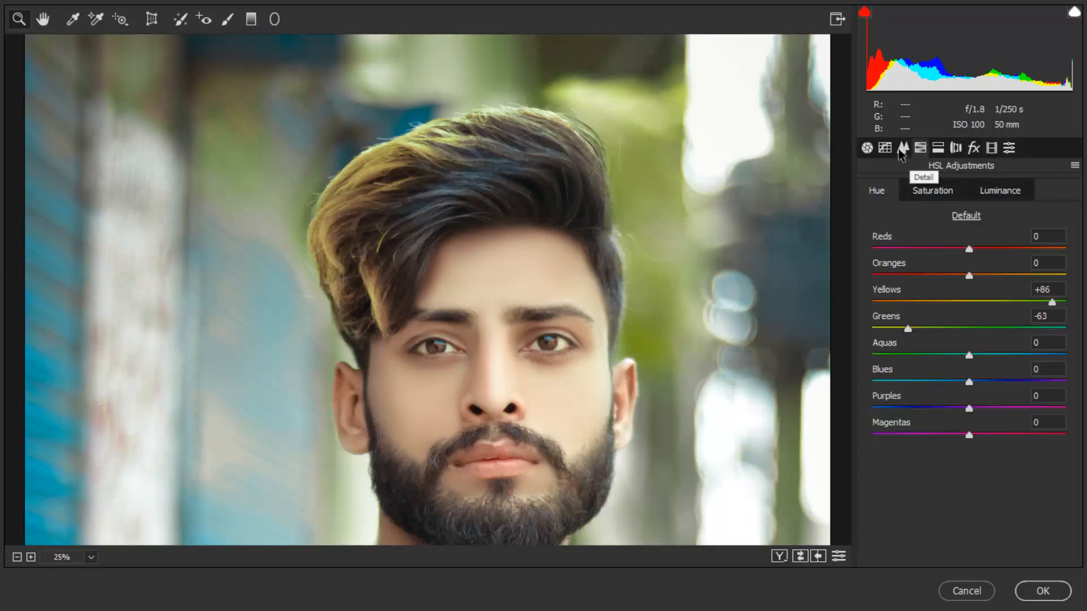
pyautogui.click(1043, 591)
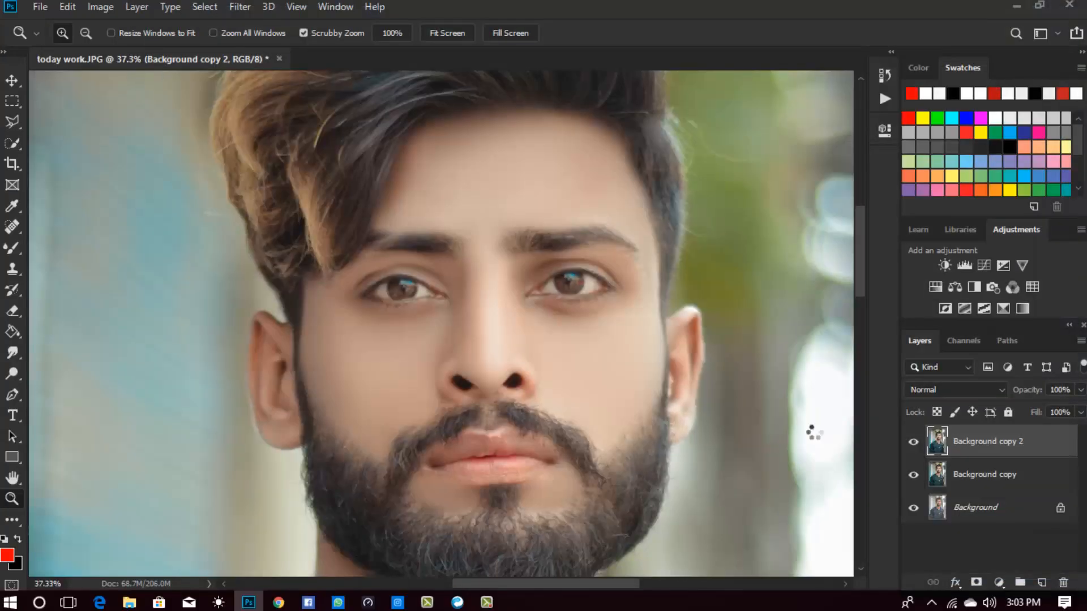
# - Compare the face before and after the grading by hiding and reshowing the Background copy 2 and Background copy layers
pyautogui.click(913, 442)
pyautogui.click(913, 475)
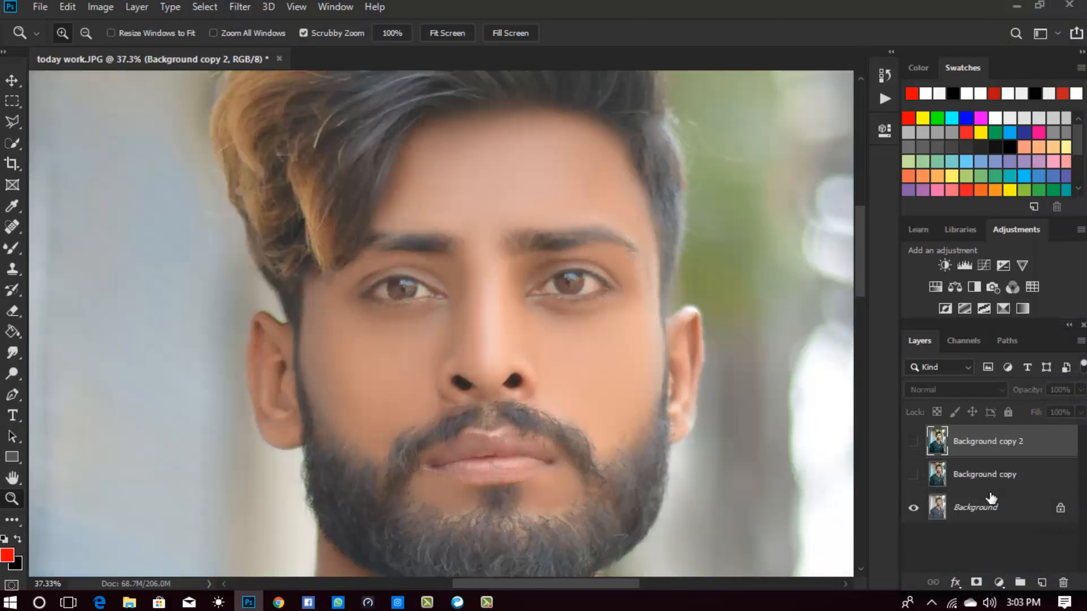
pyautogui.click(977, 511)
pyautogui.click(940, 481)
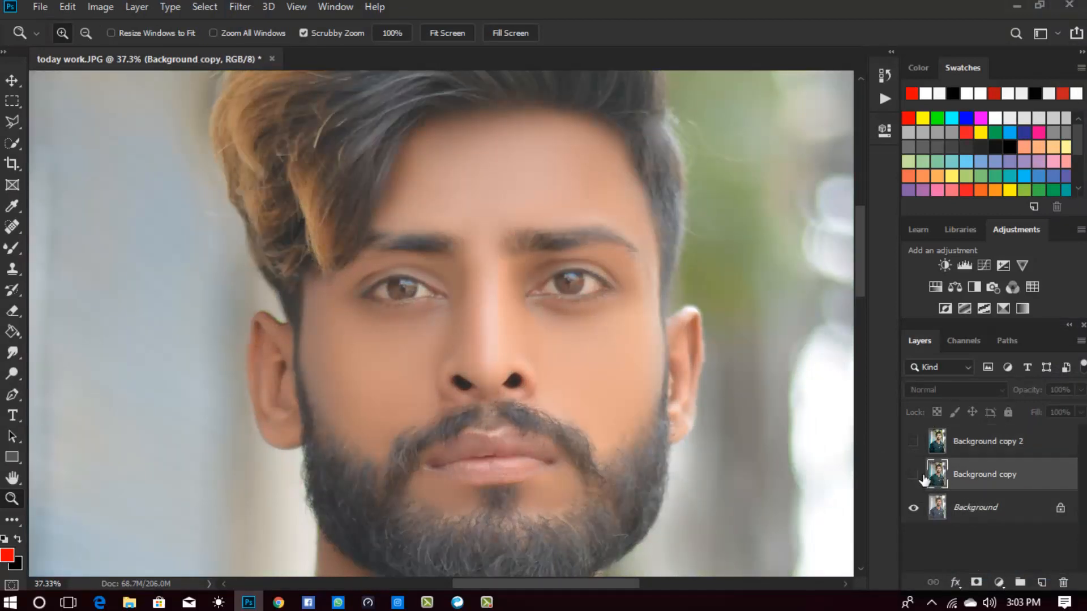
pyautogui.click(914, 476)
pyautogui.click(935, 447)
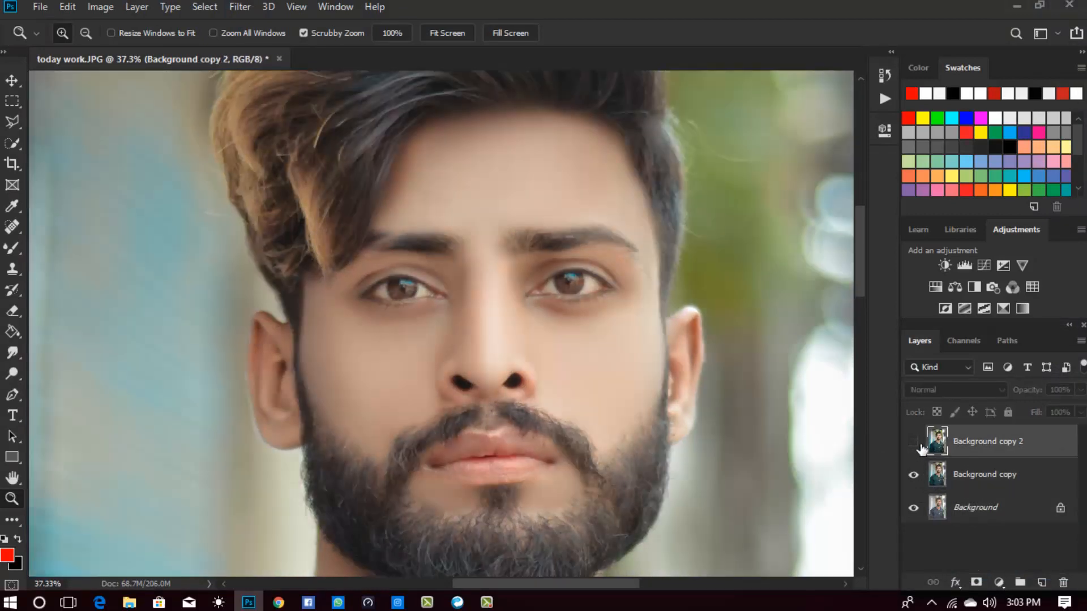
pyautogui.click(913, 442)
# - Compare the wider portrait with the original by switching both Background copy layers off and on, and inspect the head
pyautogui.rightClick(539, 263)
pyautogui.click(552, 262)
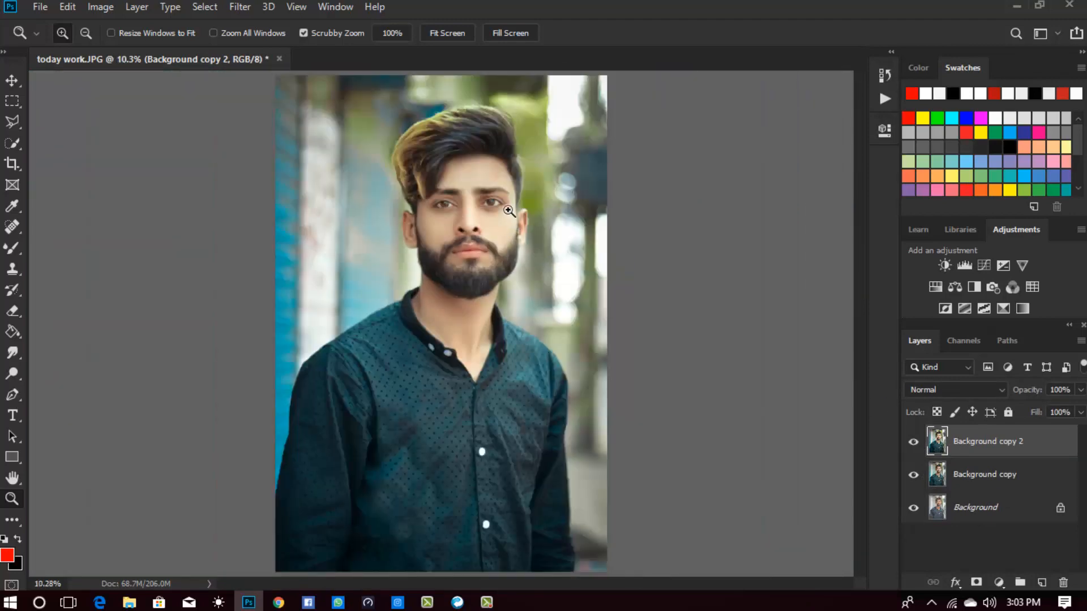
pyautogui.click(509, 210)
pyautogui.scroll(1, 579, 247)
pyautogui.click(913, 442)
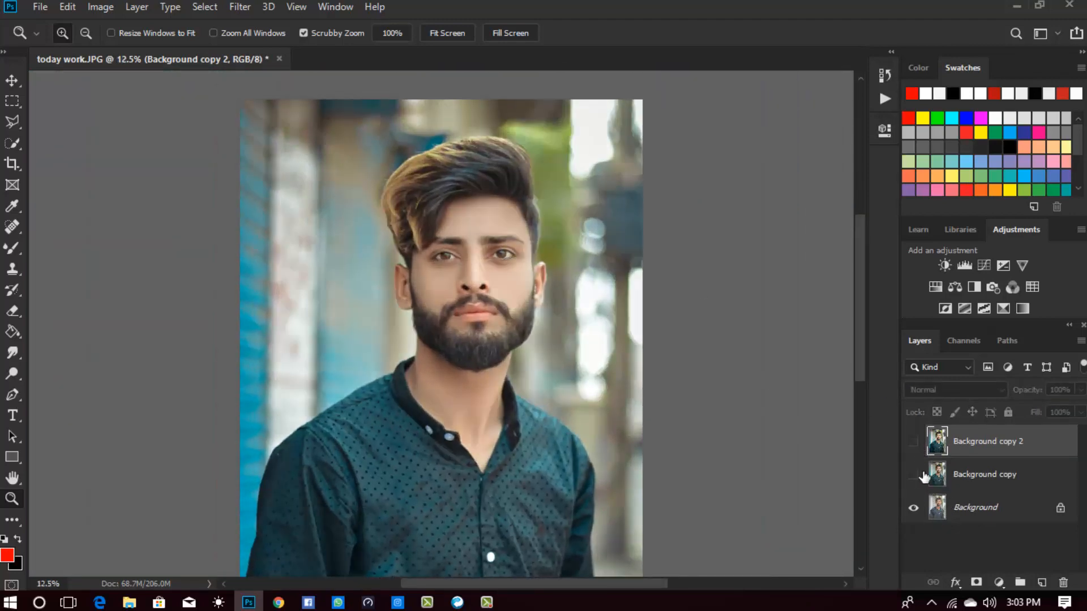
pyautogui.click(913, 475)
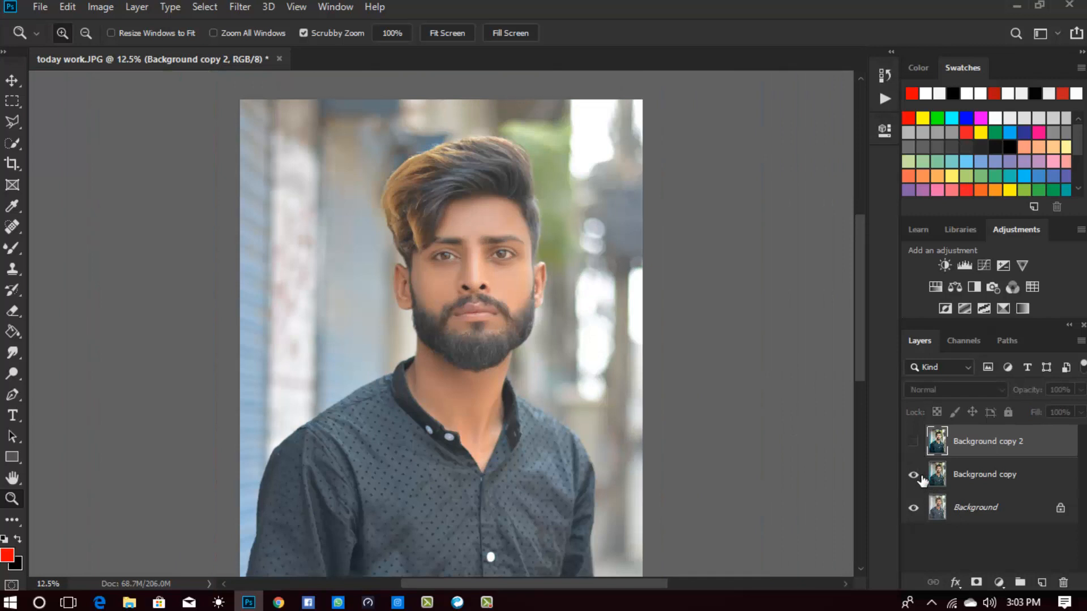
pyautogui.click(451, 223)
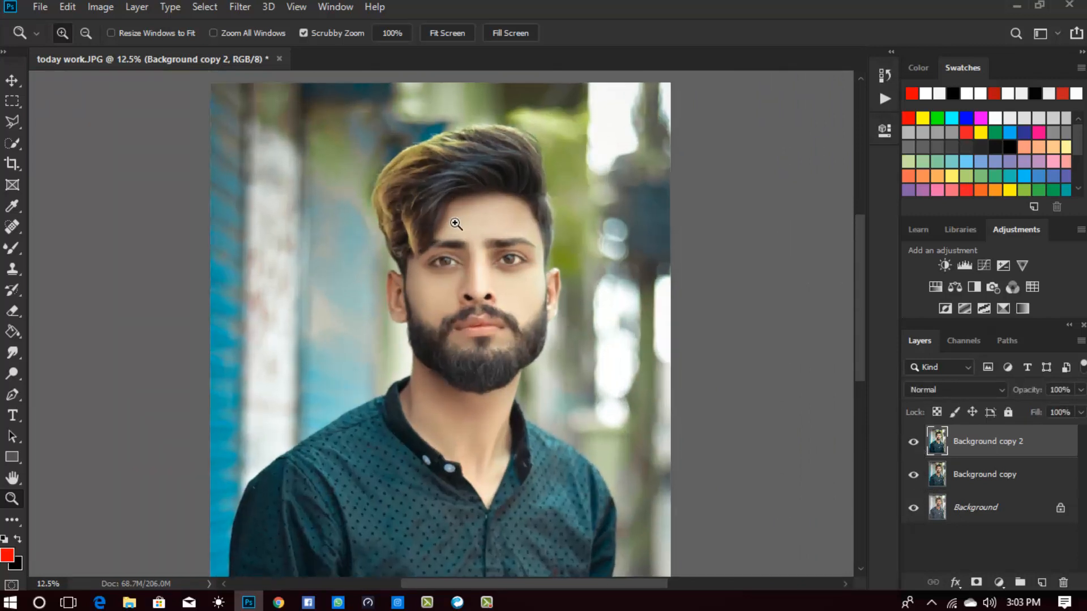
pyautogui.click(496, 238)
pyautogui.scroll(1, 545, 334)
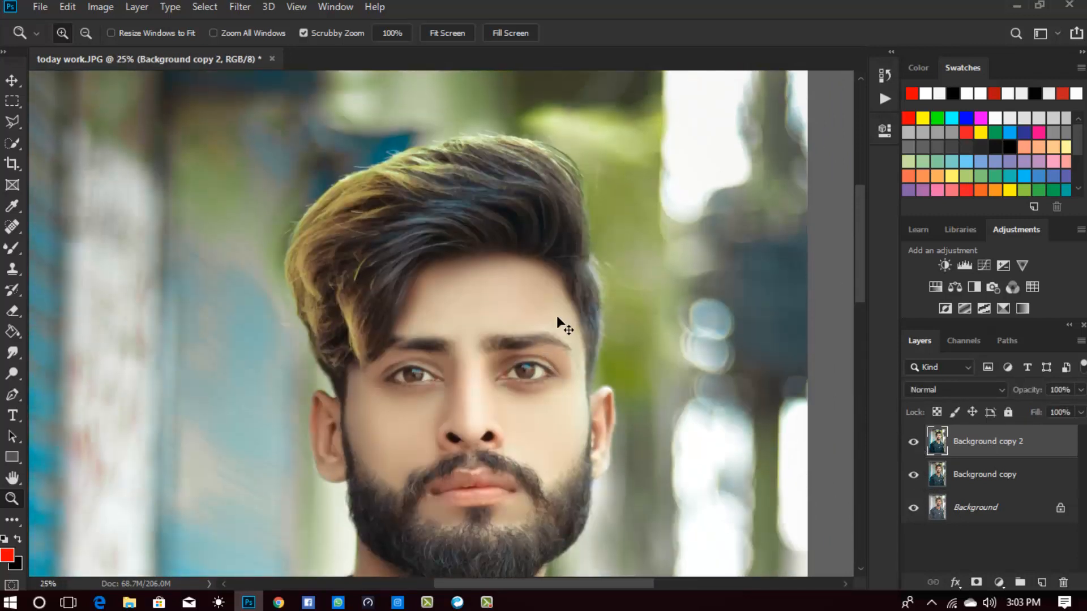
# - Merge all visible layers into a single Background layer and check the portrait
pyautogui.hotkey('ctrl', 'shift', 'e')
pyautogui.moveTo(483, 388); pyautogui.dragTo(474, 317)
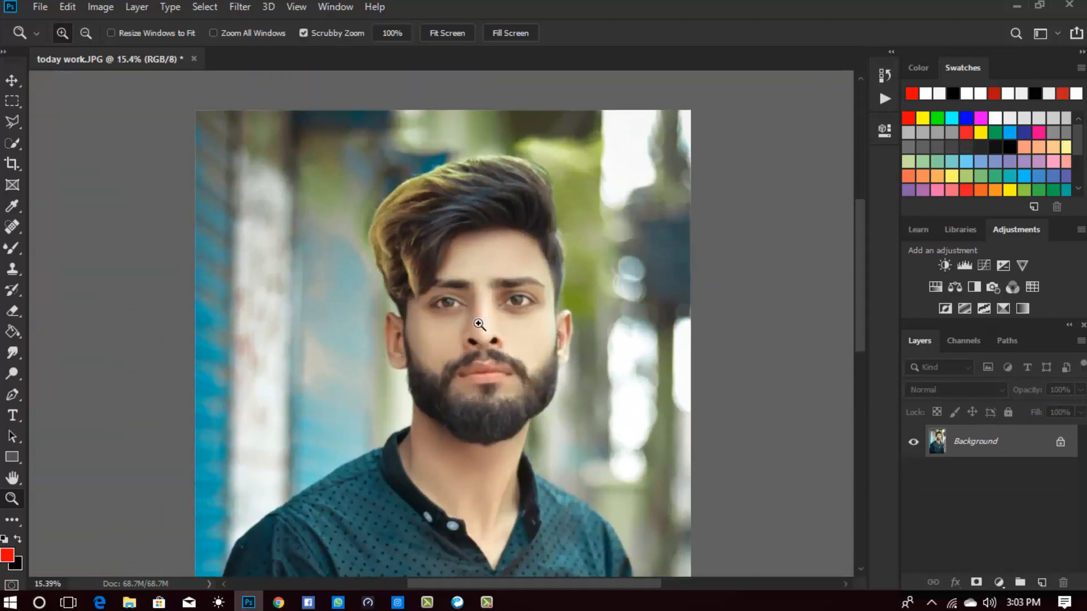
pyautogui.scroll(2, 473, 317)
# - Save the portrait to the Desktop as the JPEG today work1 with quality 12 (Maximum) and Baseline Optimized format
pyautogui.click(45, 7)
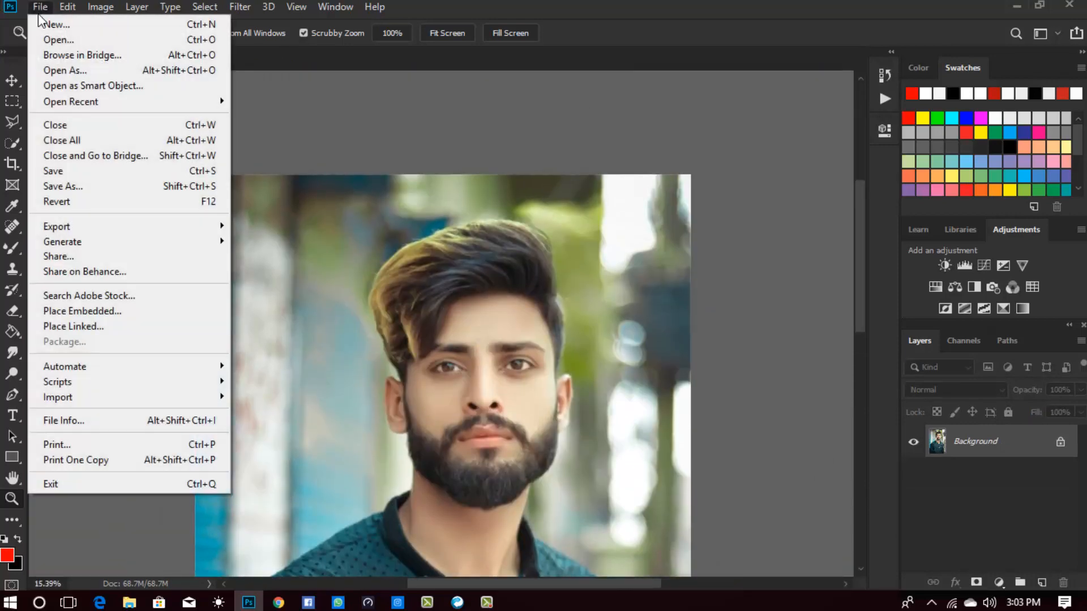
pyautogui.click(96, 188)
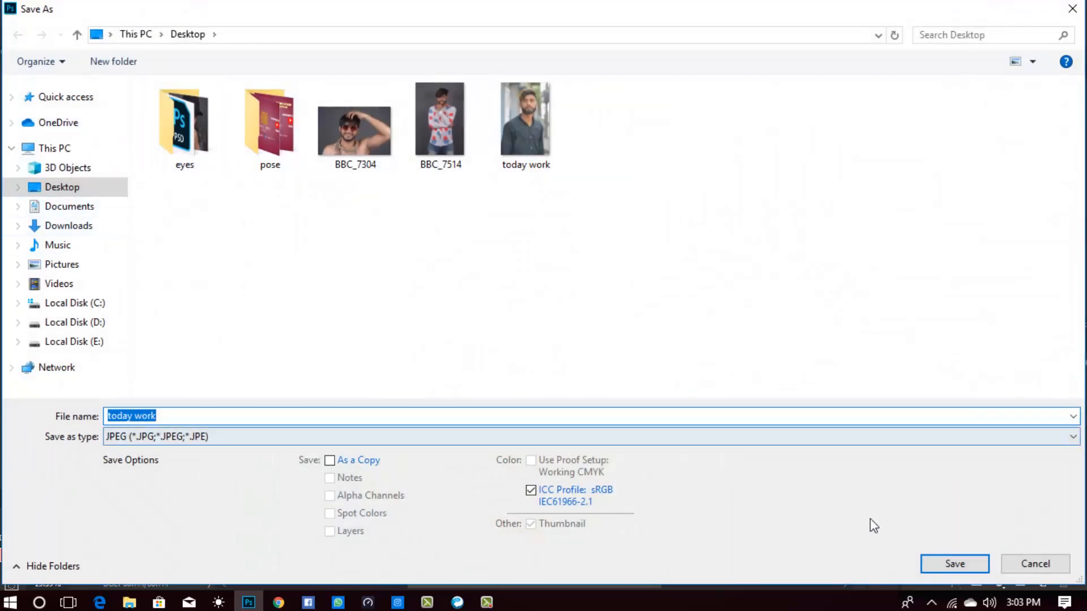
pyautogui.click(953, 564)
pyautogui.click(641, 303)
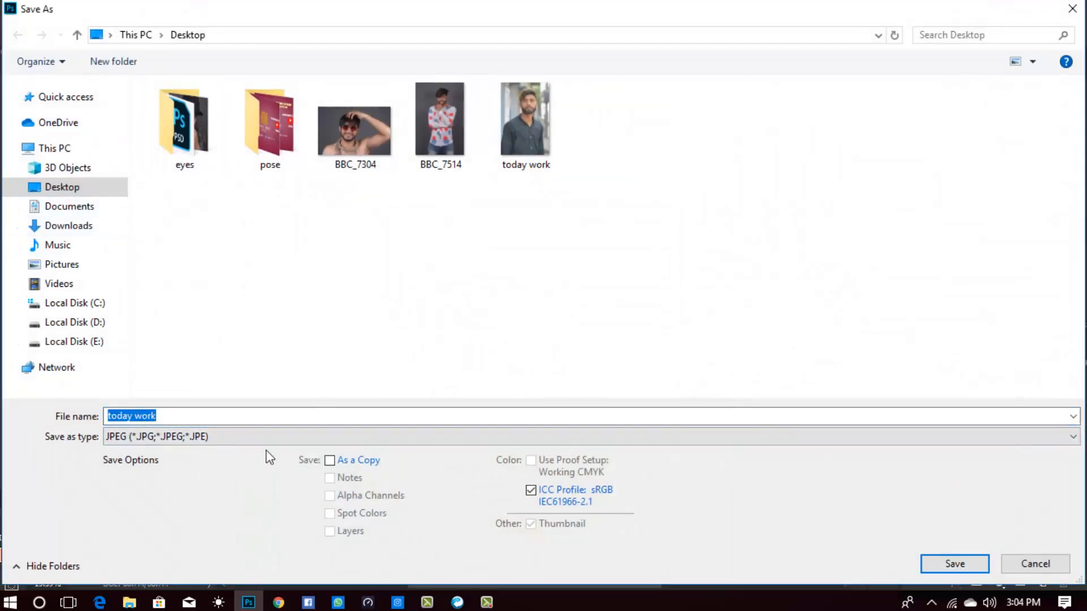
pyautogui.click(219, 423)
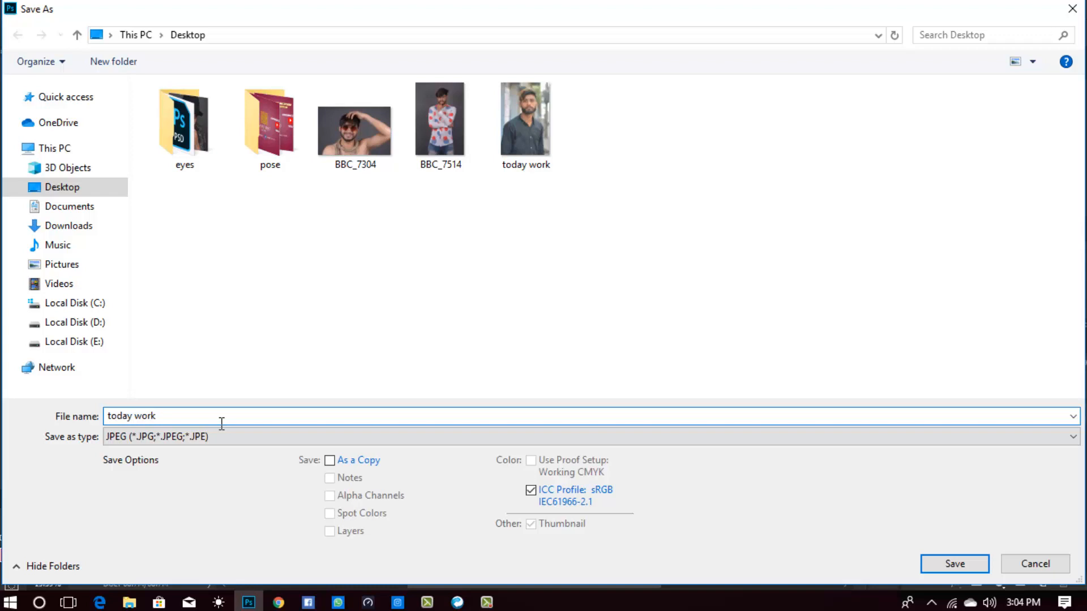
pyautogui.click(955, 564)
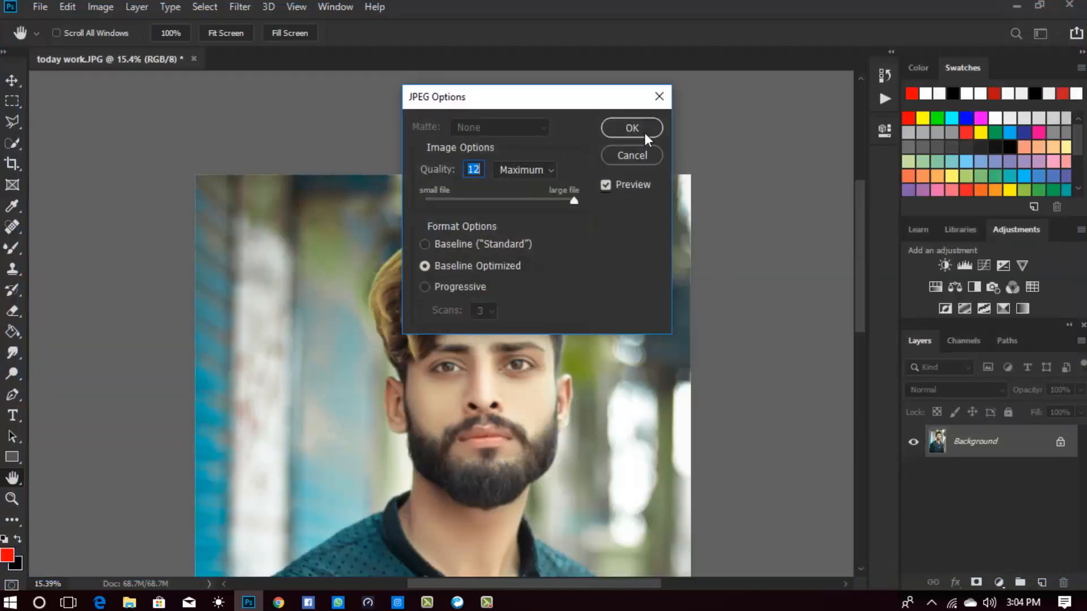
pyautogui.click(650, 134)
# - Minimise Photoshop, open today work1 and the original today work in Photos, and arrange the two windows side by side
pyautogui.click(1018, 6)
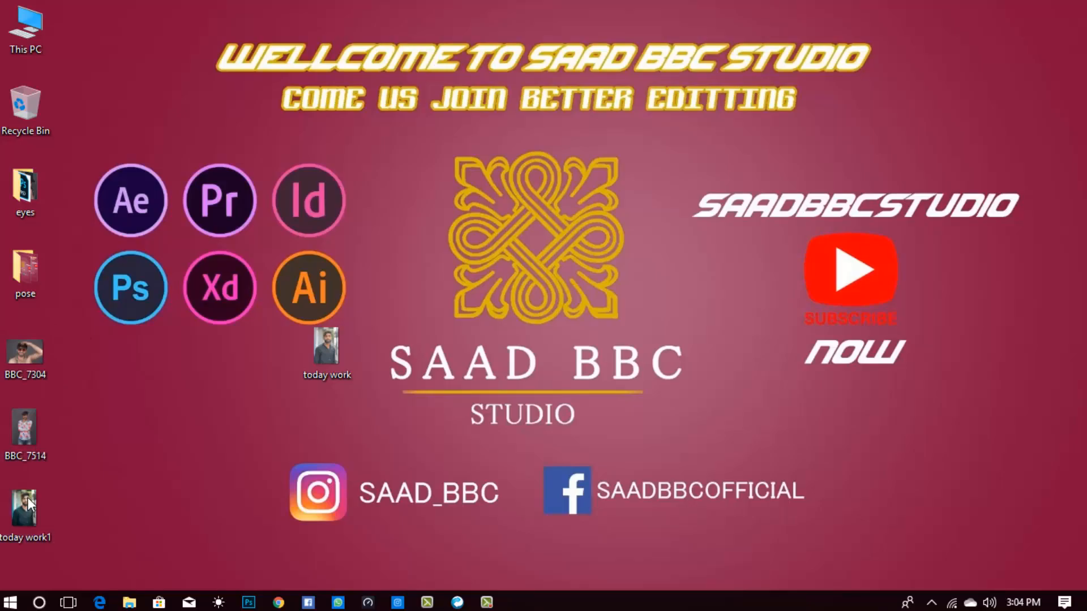
pyautogui.doubleClick(26, 506)
pyautogui.moveTo(303, 2); pyautogui.dragTo(1086, 96)
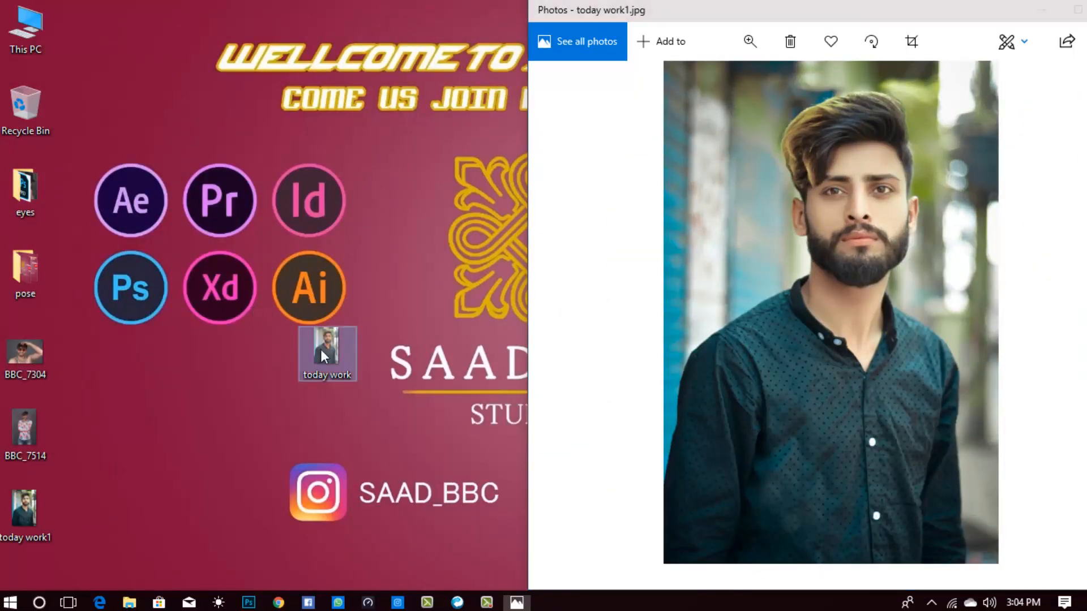
pyautogui.doubleClick(321, 348)
pyautogui.moveTo(502, 4); pyautogui.dragTo(251, 14)
# - Enlarge the edited photo today work1 and centre its view on the face
pyautogui.click(751, 41)
pyautogui.moveTo(683, 81); pyautogui.dragTo(695, 78)
pyautogui.moveTo(912, 157); pyautogui.dragTo(833, 536)
pyautogui.moveTo(912, 297); pyautogui.dragTo(845, 350)
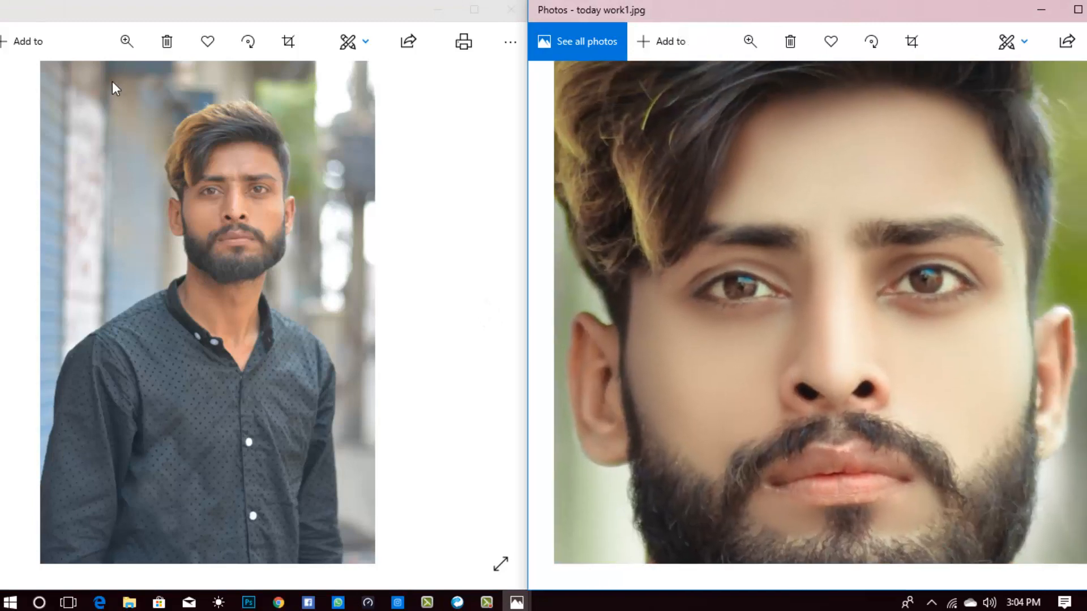
# - Enlarge the original photo to zoom level 12 and bring its face into view for comparison
pyautogui.click(126, 41)
pyautogui.moveTo(77, 81); pyautogui.dragTo(75, 81)
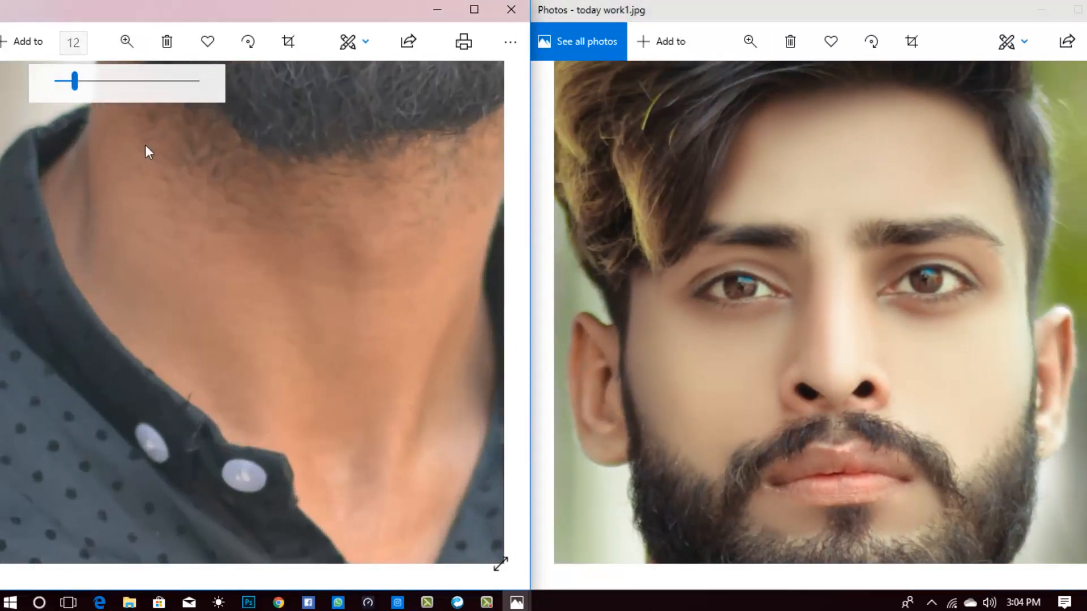
pyautogui.moveTo(145, 152); pyautogui.dragTo(238, 497)
pyautogui.moveTo(244, 159); pyautogui.dragTo(281, 475)
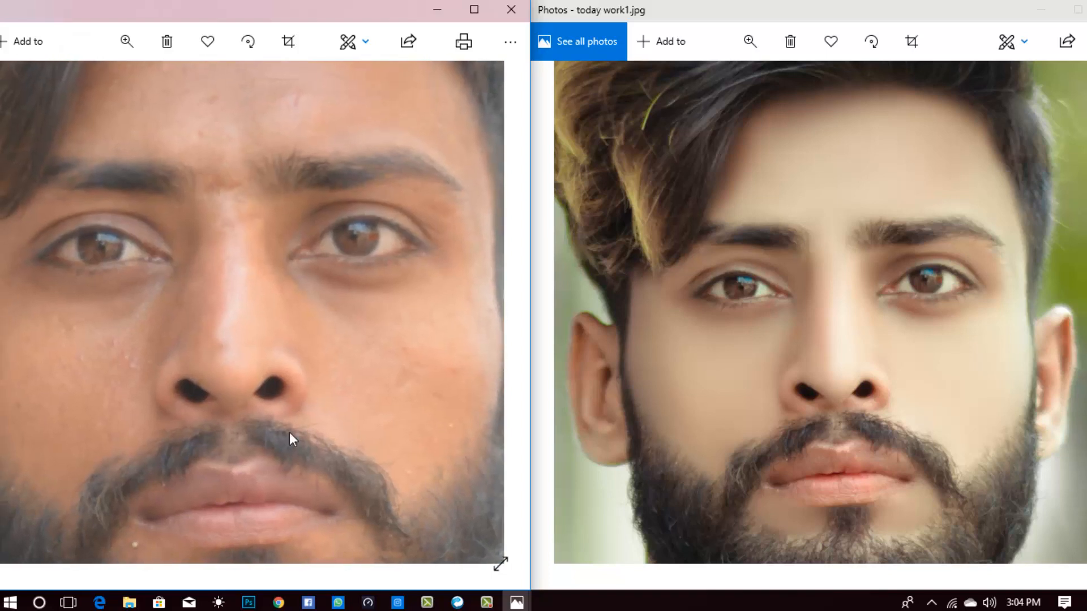
# - Reduce the original photo's zoom to level 3 so the whole head is in view
pyautogui.click(126, 41)
pyautogui.moveTo(75, 81); pyautogui.dragTo(69, 81)
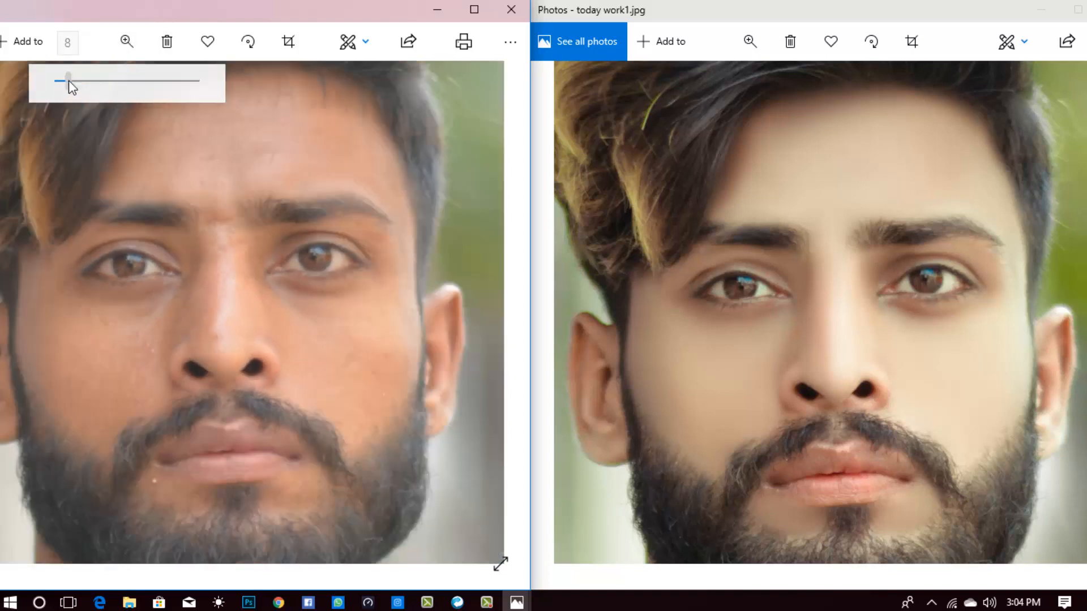
pyautogui.moveTo(229, 233); pyautogui.dragTo(245, 259)
pyautogui.click(133, 45)
pyautogui.moveTo(79, 84); pyautogui.dragTo(59, 83)
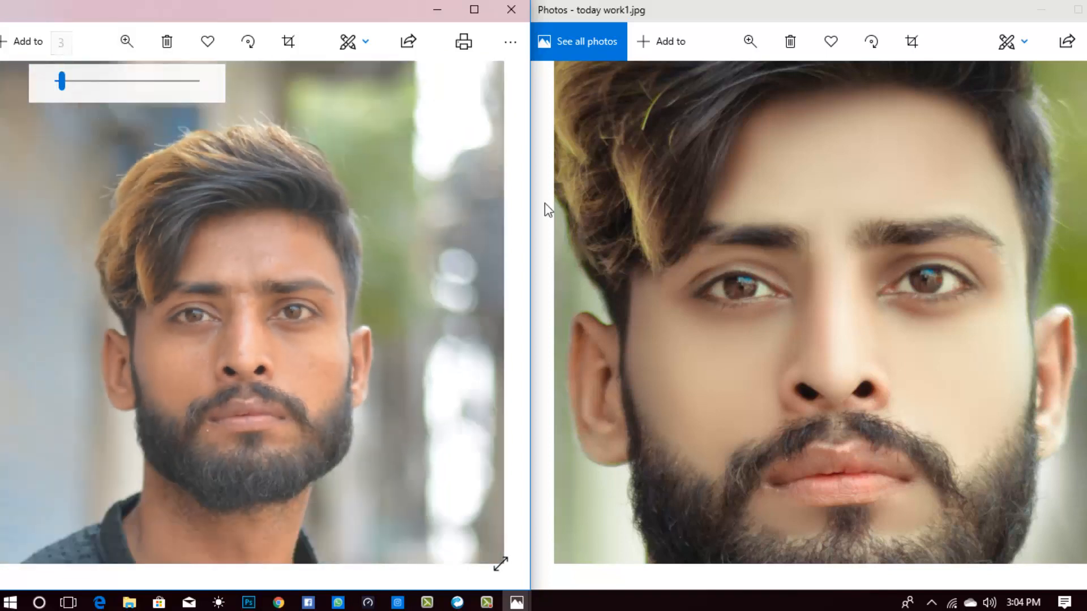
# - Zoom the edited photo out to match the original's framing and compare the two heads side by side
pyautogui.click(746, 48)
pyautogui.moveTo(692, 81); pyautogui.dragTo(684, 81)
pyautogui.moveTo(849, 318); pyautogui.dragTo(849, 336)
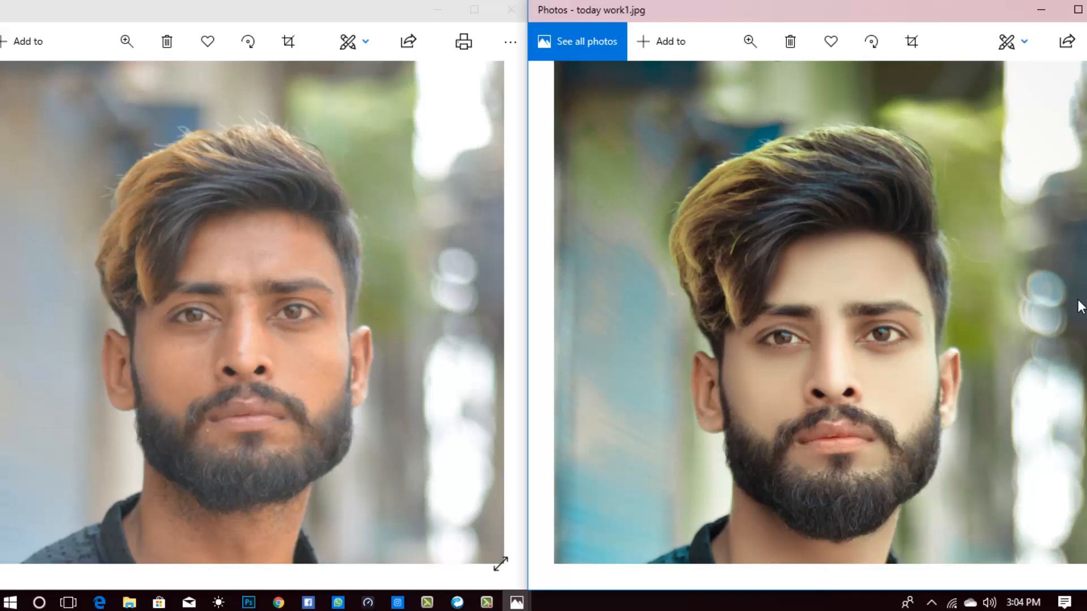
# - Close both Photos windows to return to the desktop
pyautogui.moveTo(1019, 19); pyautogui.dragTo(672, 40)
pyautogui.click(820, 41)
pyautogui.click(521, 10)
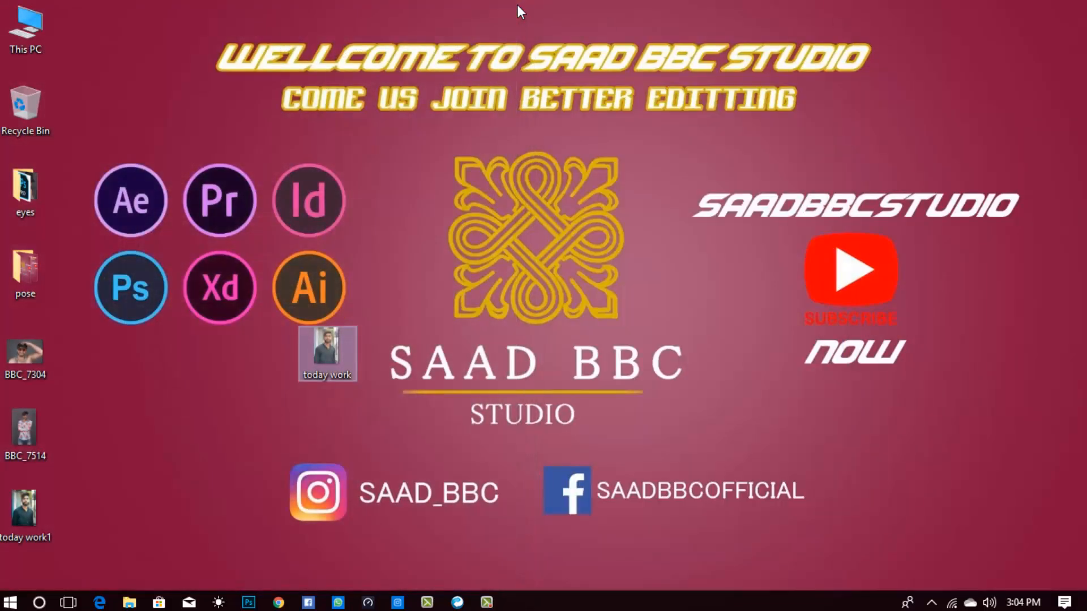